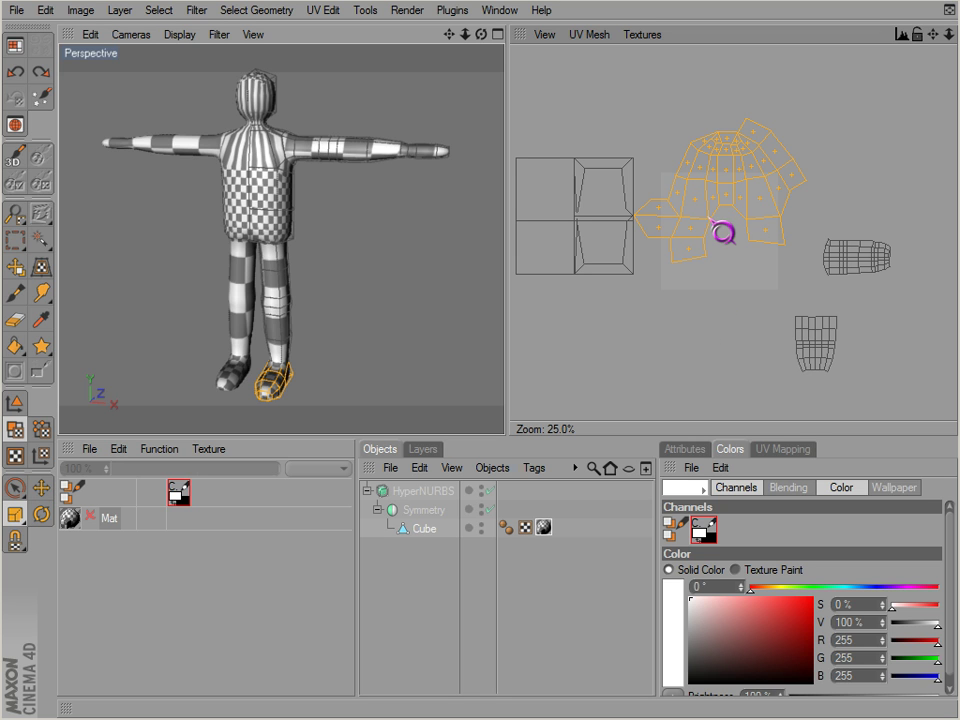
Rotate and scale down the foot's UV island, and place it just below the leg's UV island.
key(r)
drag(719, 204, 548, 433)
key(t)
key(e)
drag(719, 204, 828, 398)
Rectangle-select the UV polygons covering the head and upper chest.
key(0)
drag(684, 200, 705, 236)
alt+middle_drag(337, 217, 329, 233)
alt+drag(329, 233, 256, 212)
alt+right_drag(256, 212, 300, 212)
alt+middle_drag(256, 212, 254, 268)
alt+drag(506, 441, 262, 228)
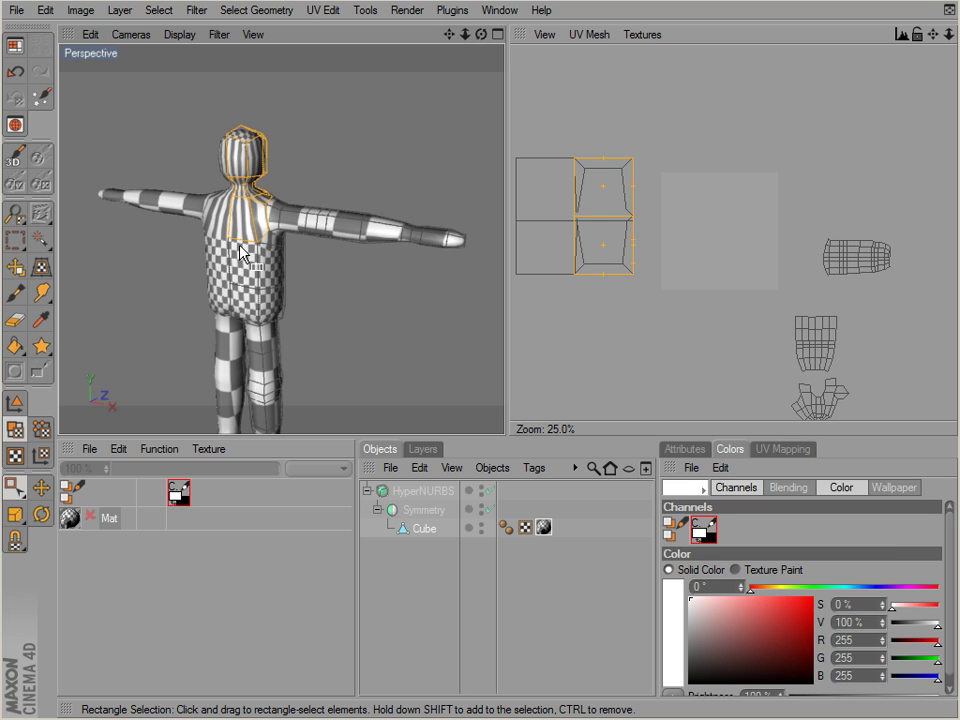
Switch to the CamStudioCapture layout and, in Object Axis mode, set the Cube's axis rotation to H 0° and B 0°.
click(18, 48)
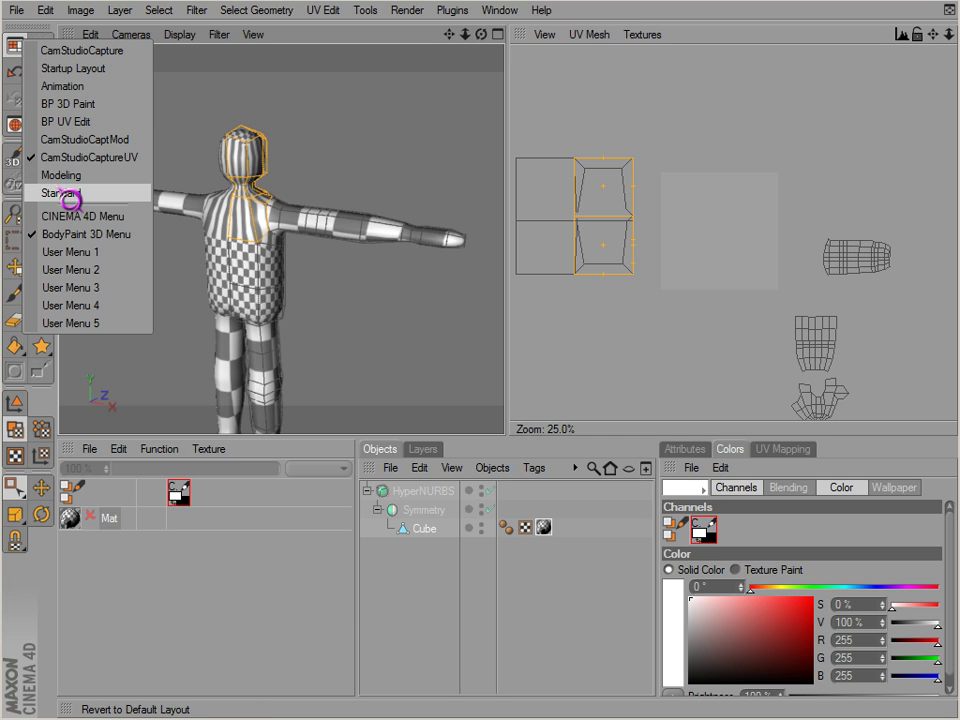
click(80, 51)
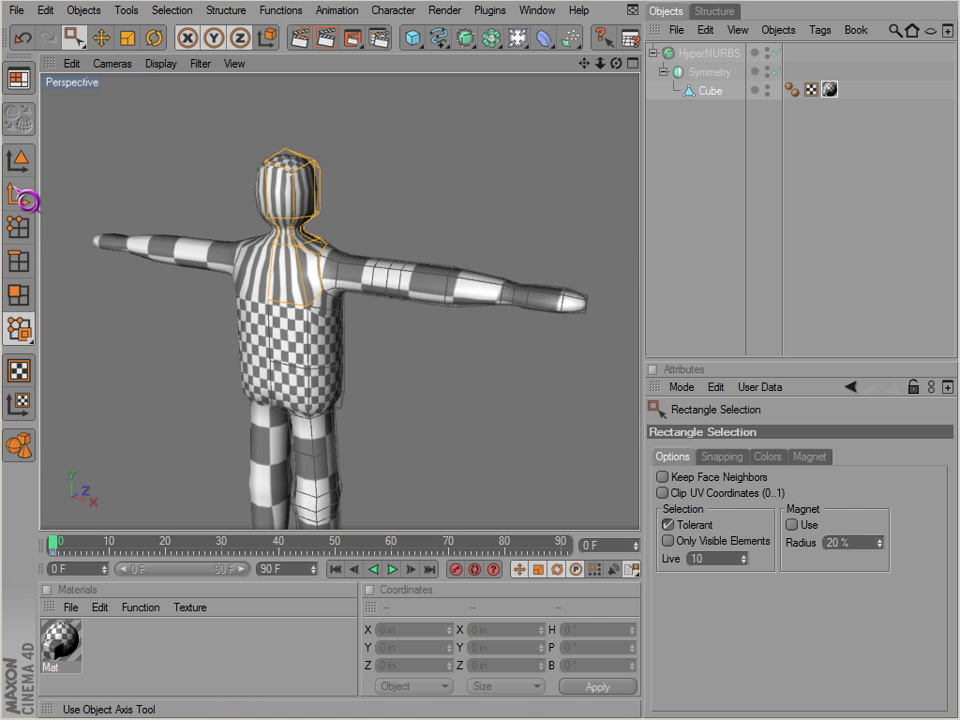
click(22, 196)
click(154, 37)
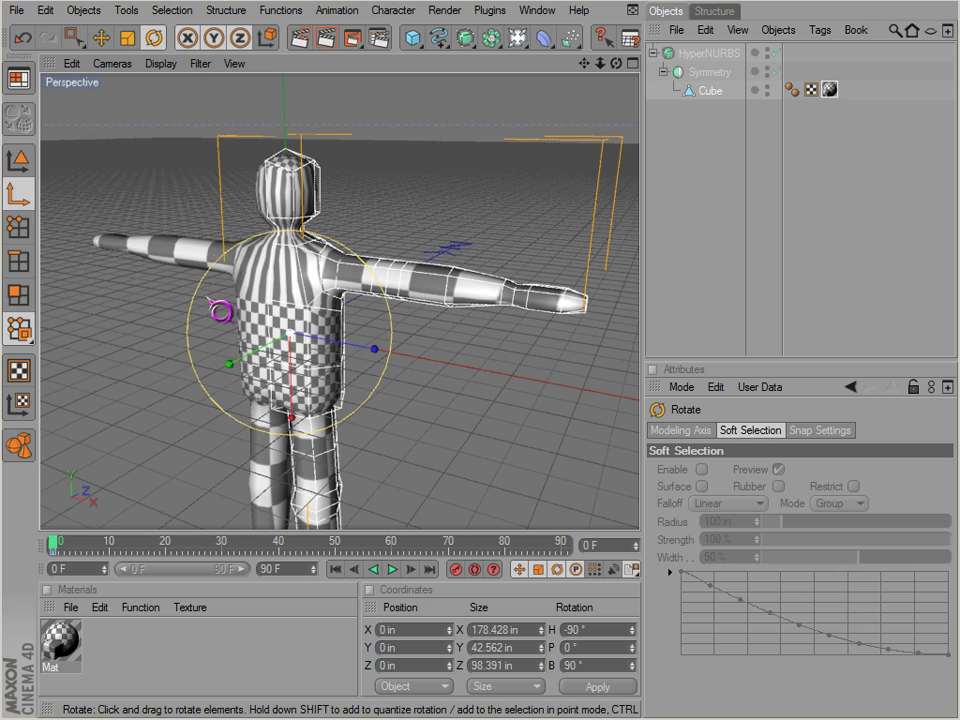
click(594, 629)
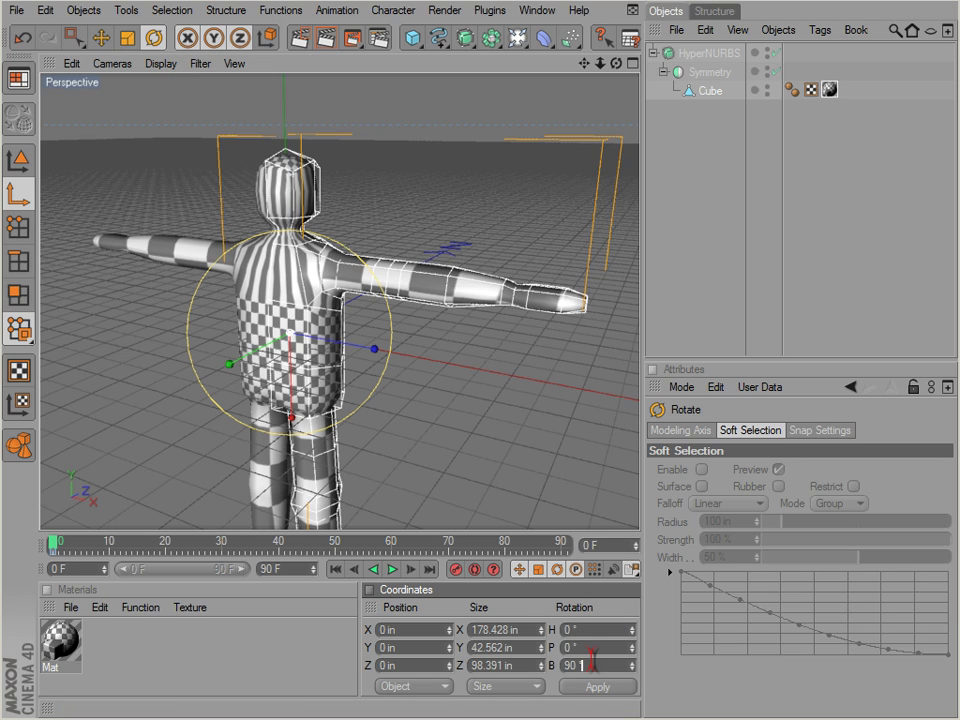
key(Return)
Return to Model mode and deselect the Cube.
click(20, 160)
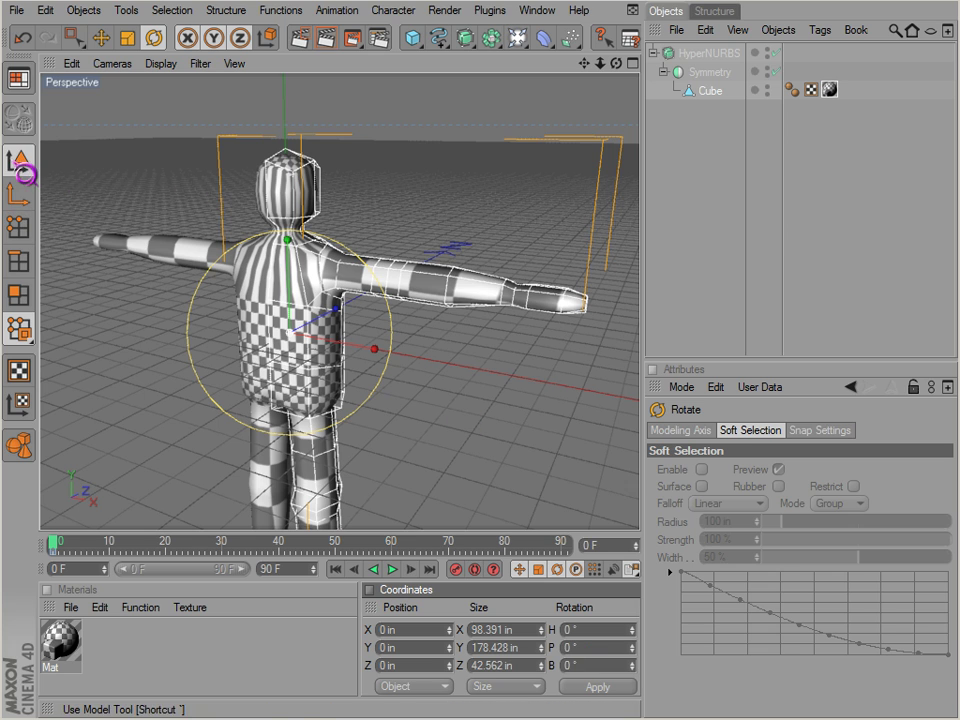
click(707, 73)
click(713, 91)
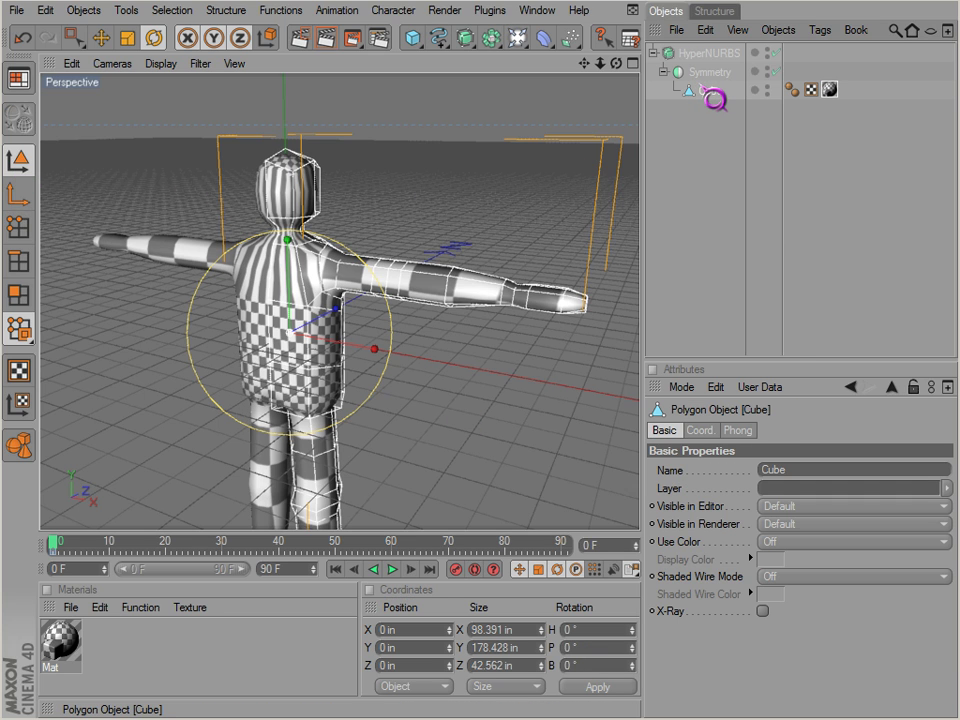
click(731, 152)
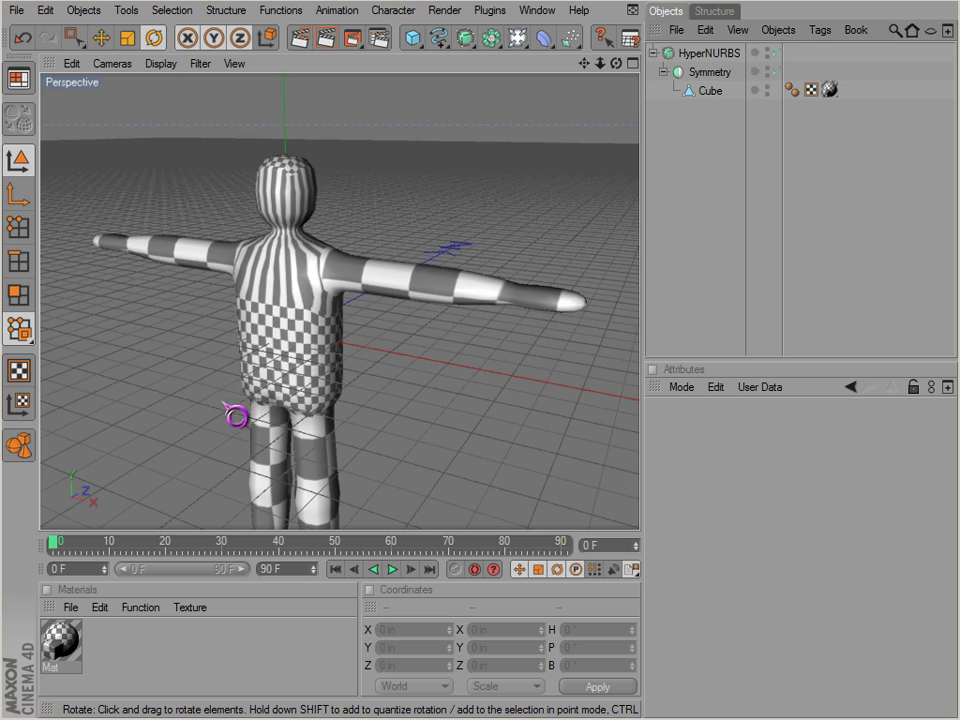
Switch back to the CamStudioCaptureUV layout and activate UV polygon editing.
click(20, 80)
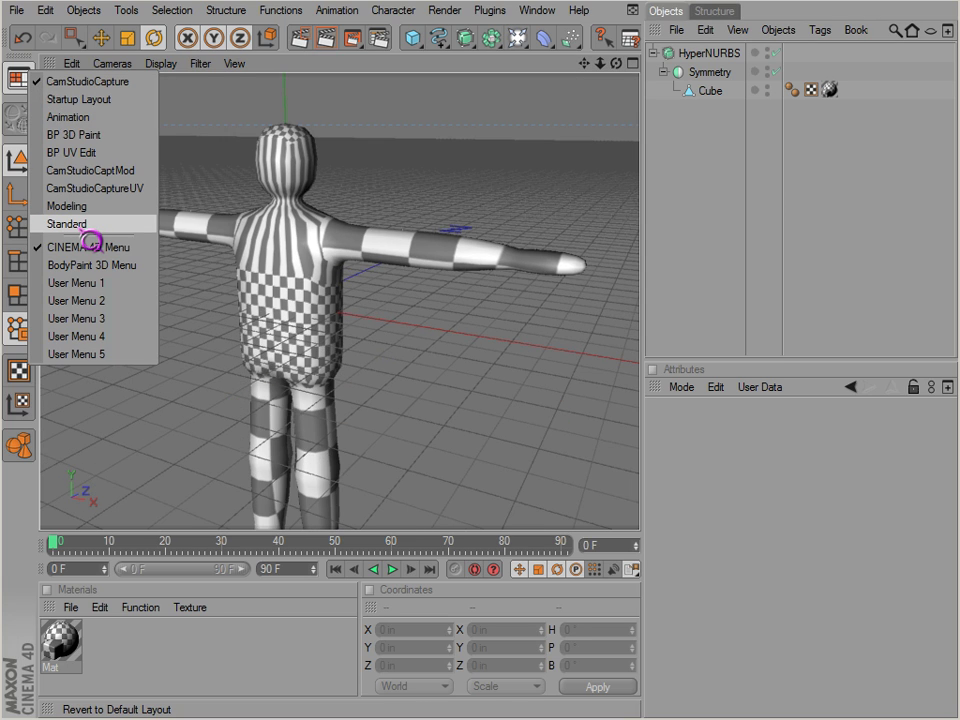
click(90, 188)
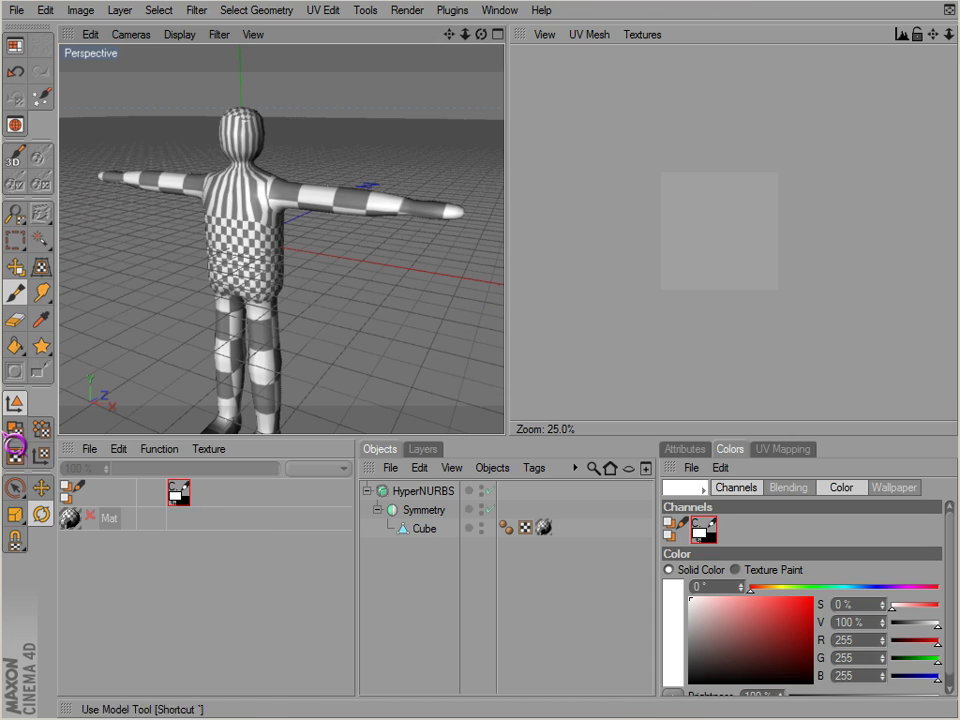
click(55, 441)
scroll(630, 305, down, 1)
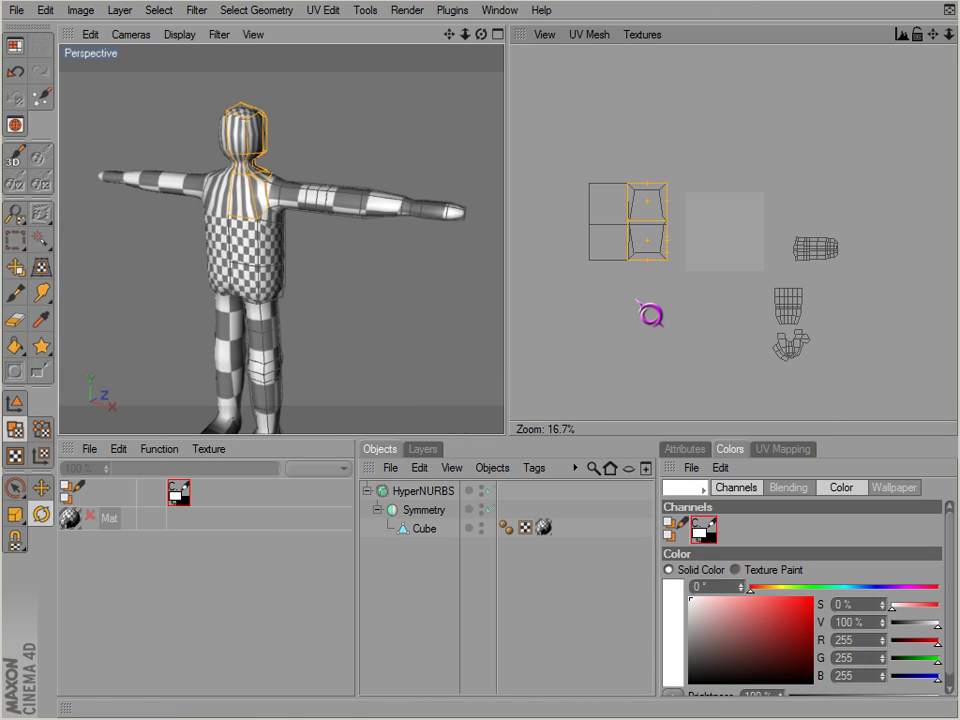
alt+drag(256, 290, 227, 231)
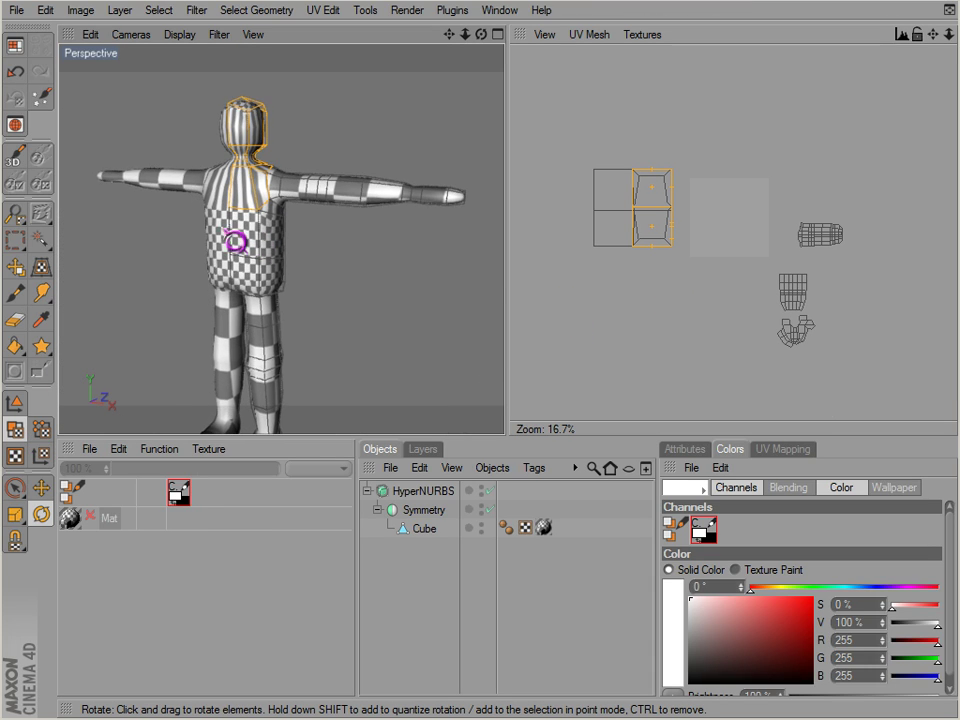
Undo the last change to the Cube's axis rotation and inspect the model.
key(ctrl+z)
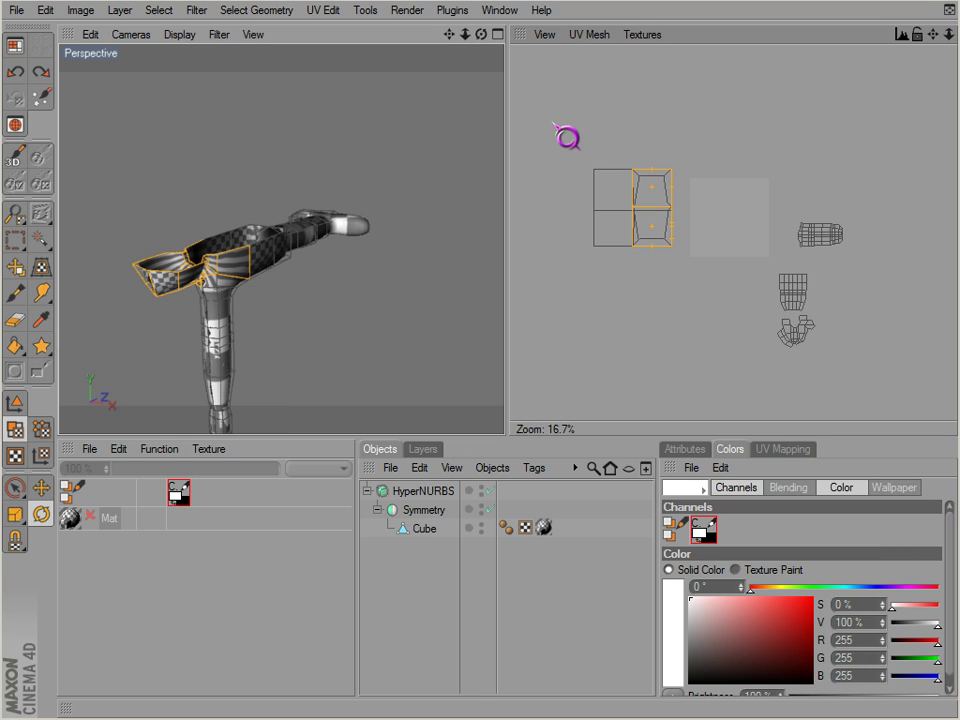
alt+drag(393, 174, 388, 183)
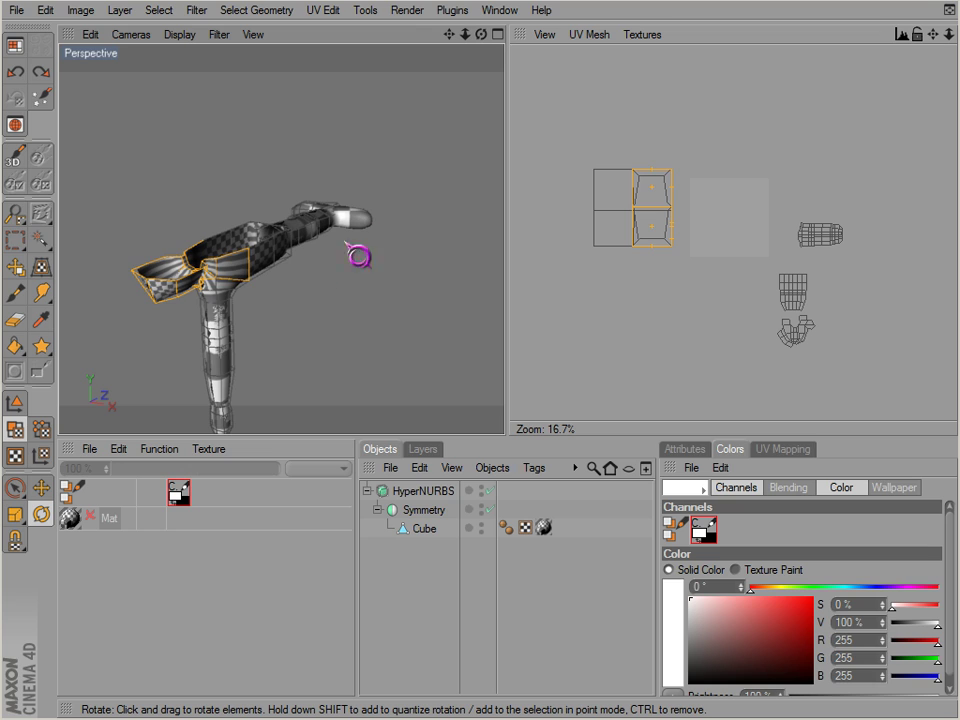
alt+drag(301, 290, 301, 270)
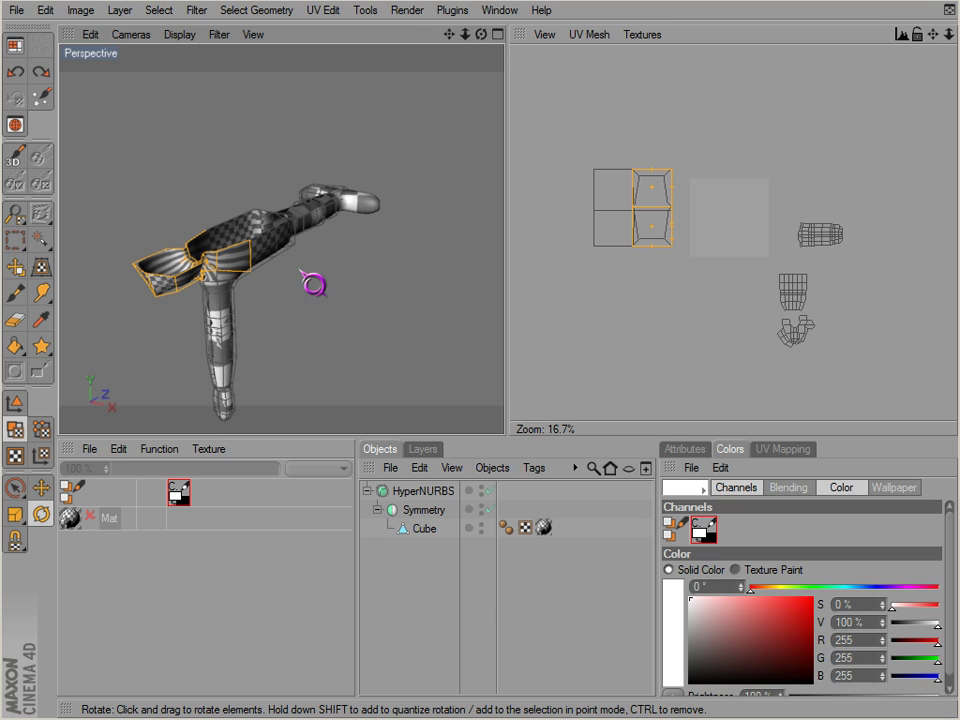
Select the Cube and, in Model mode of the CamStudioCapture layout, set its rotation to H 0° and B 0°.
click(422, 530)
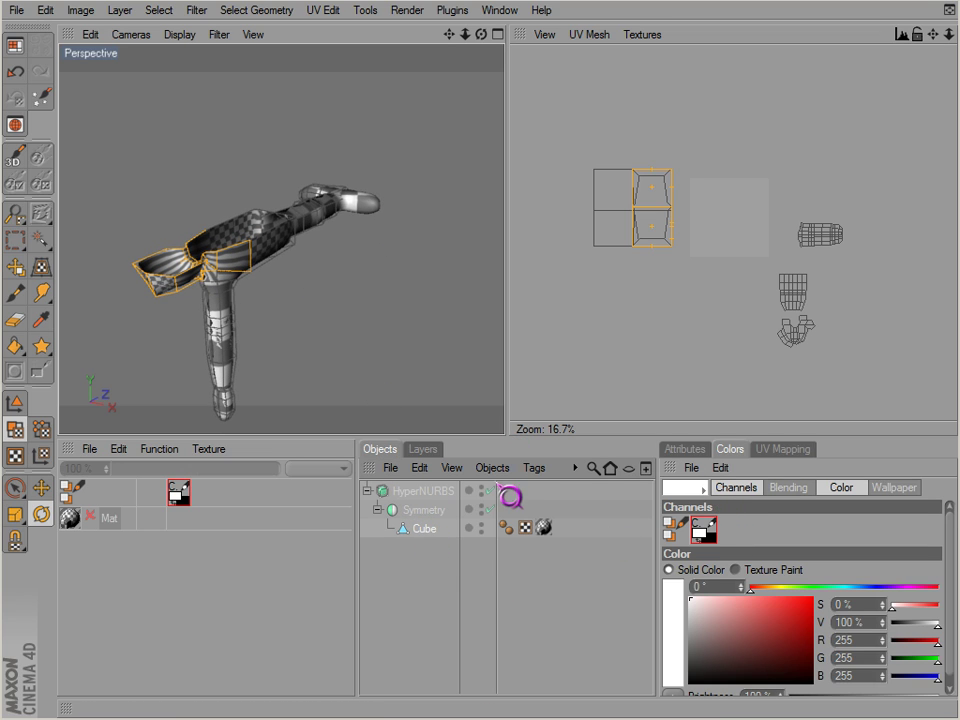
click(785, 449)
click(688, 450)
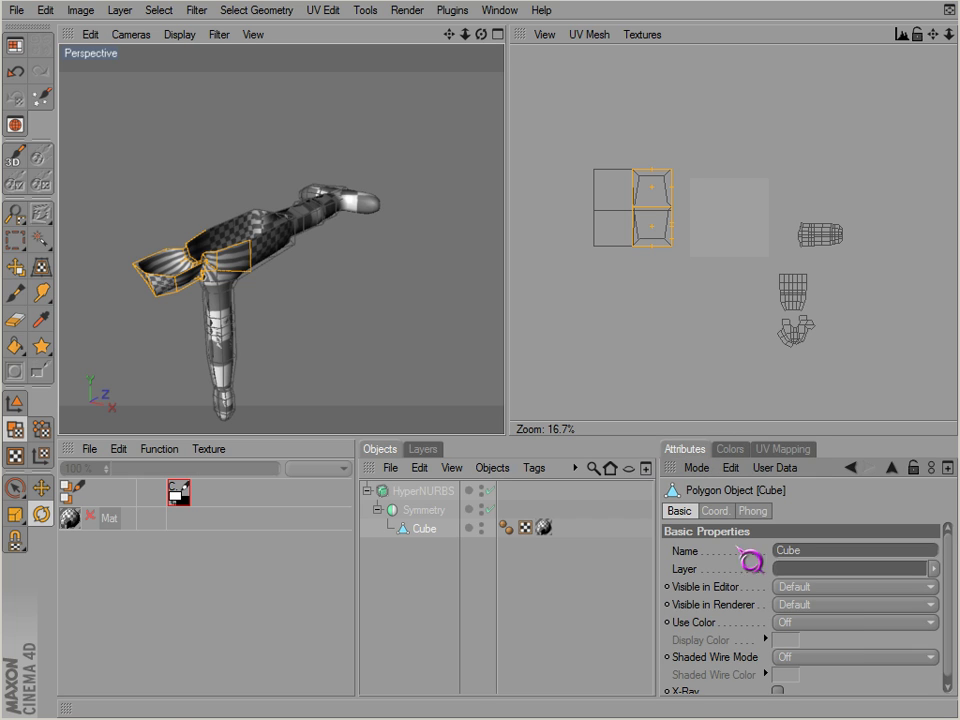
click(15, 45)
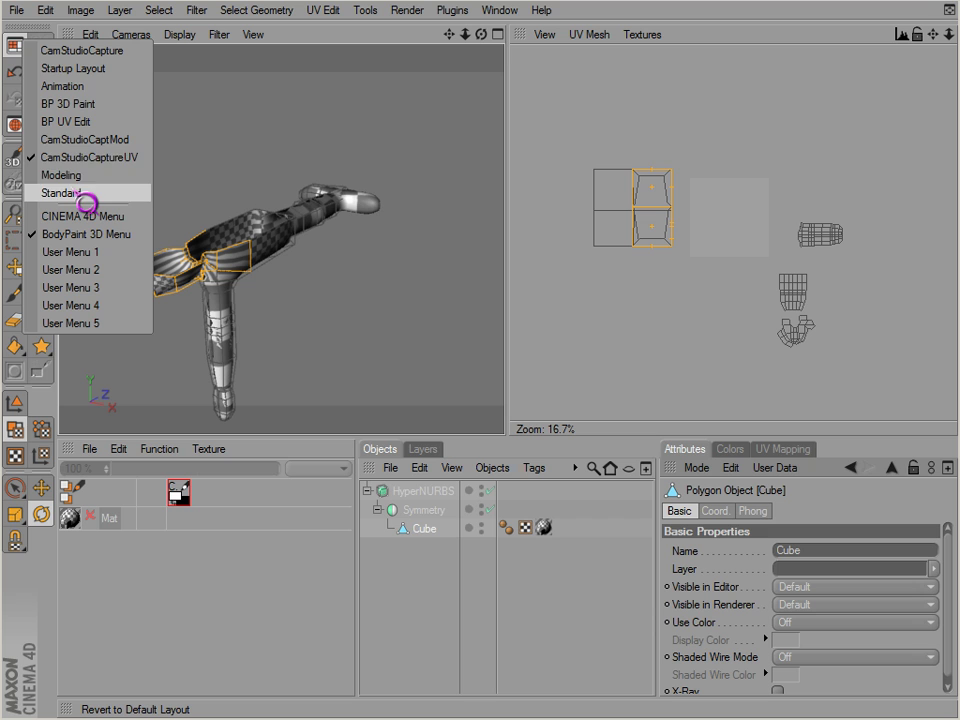
click(88, 68)
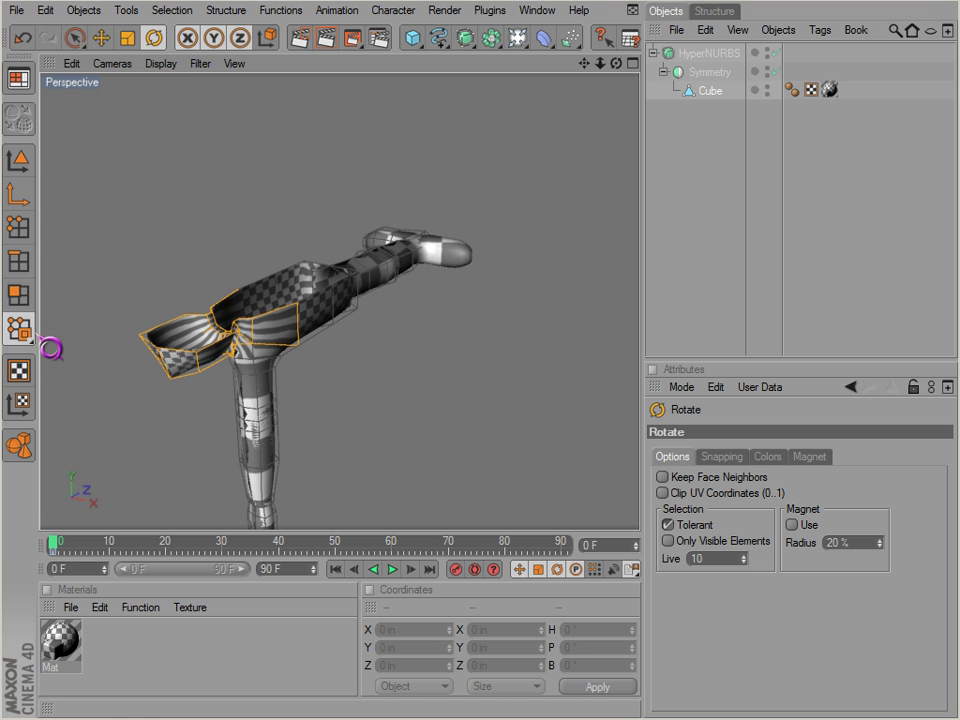
click(18, 160)
click(703, 106)
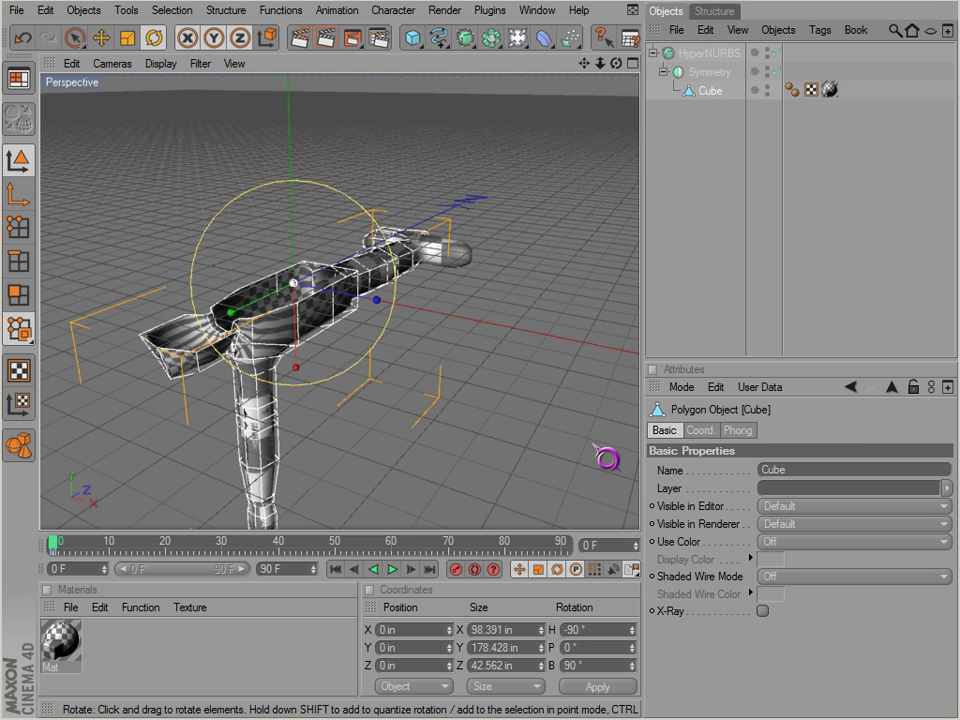
click(598, 628)
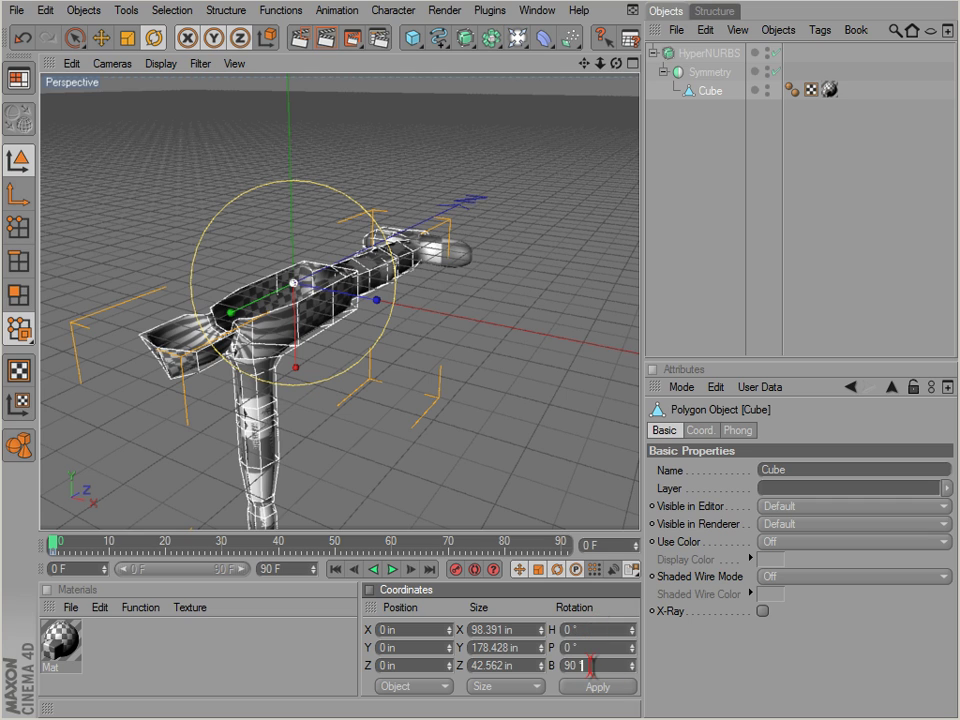
key(Return)
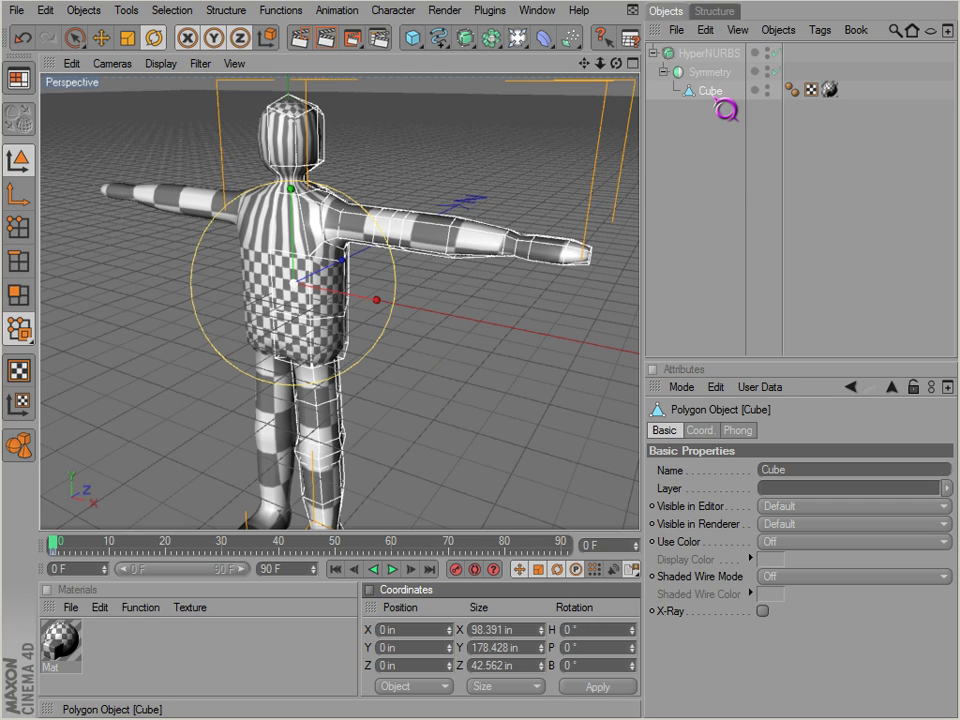
Check the Cube's orientation in Object Axis mode and deselect it.
click(713, 94)
click(722, 112)
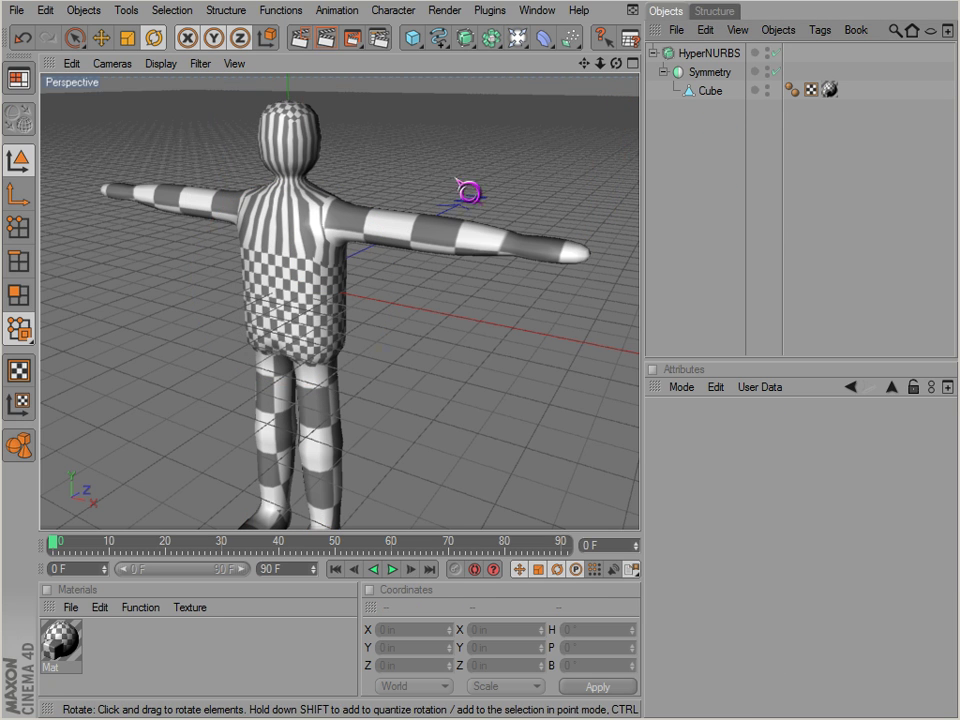
click(19, 195)
click(709, 91)
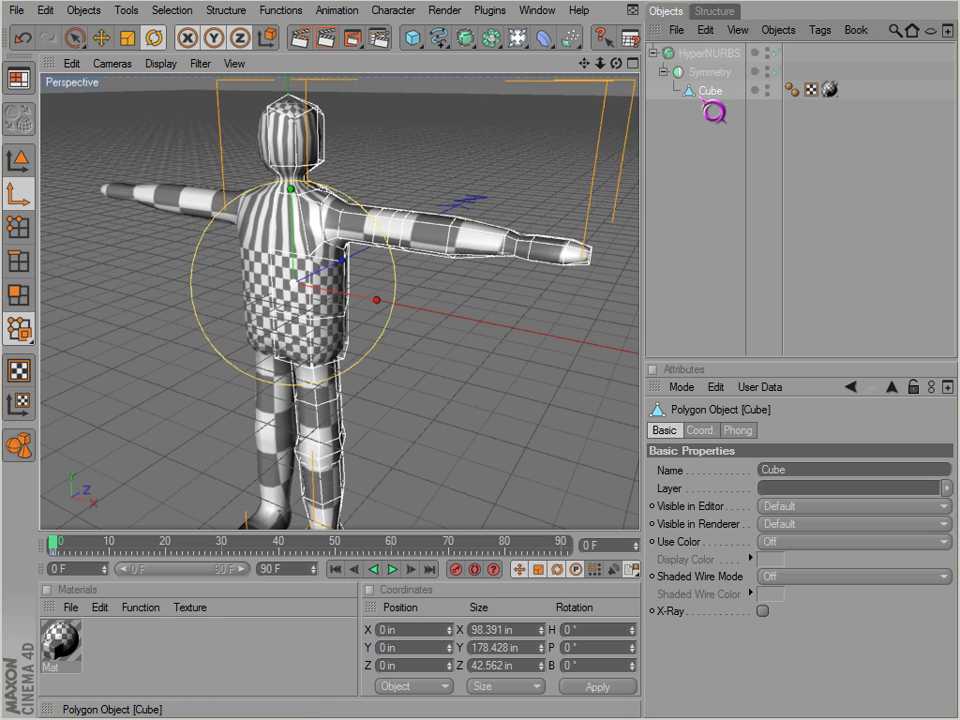
click(710, 185)
Return to the CamStudioCaptureUV layout with UV polygon editing active.
click(18, 80)
click(80, 187)
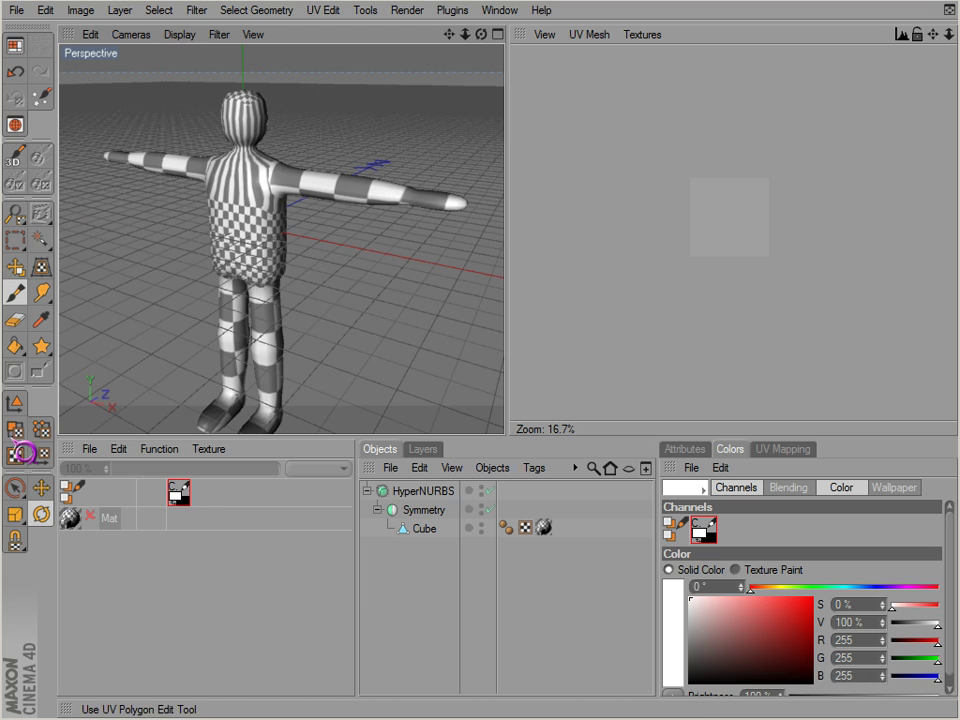
click(15, 428)
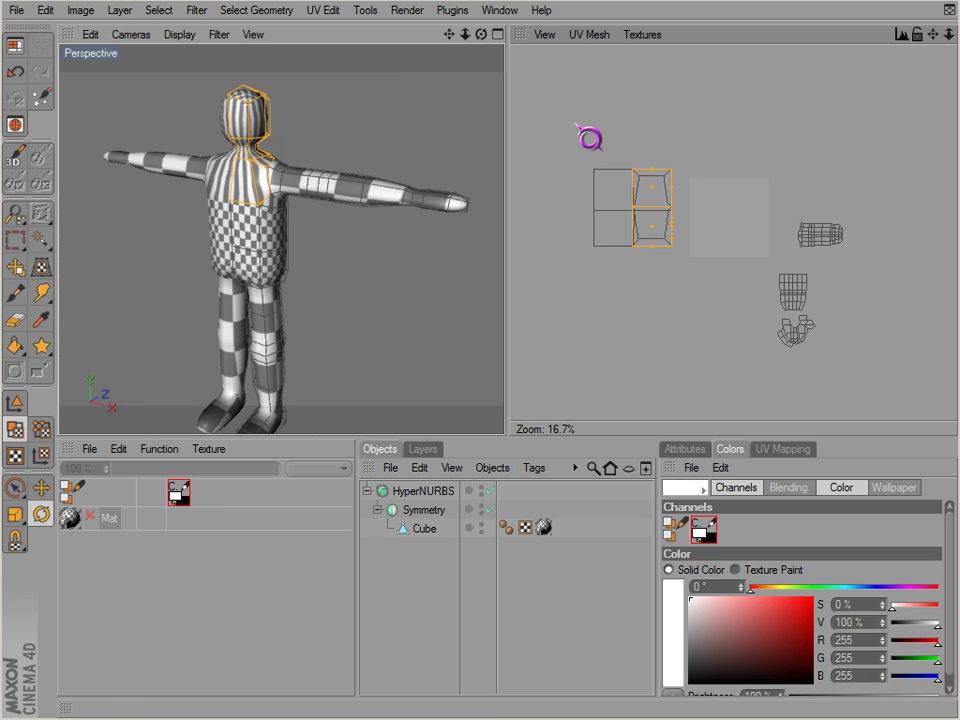
Undo the last rotation change of the Cube.
key(ctrl+z)
key(ctrl+shift+z)
key(ctrl+shift+z)
key(ctrl+shift+z)
key(ctrl+shift+z)
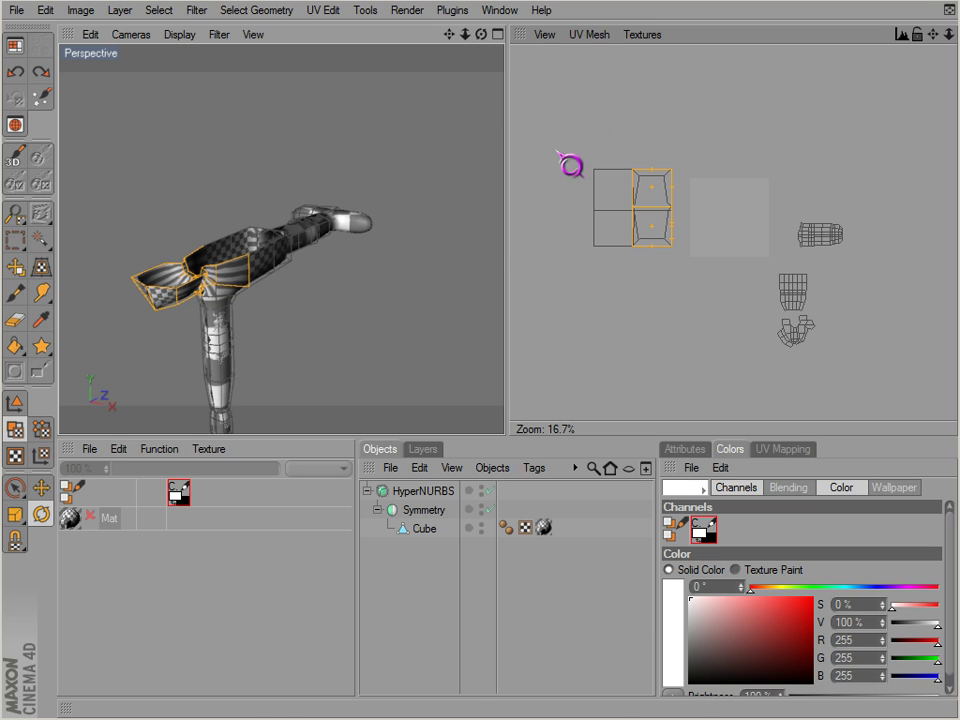
Select the Cube, load the CamStudioCapture layout and set the Cube's rotation to H 0° and B 0°.
click(424, 534)
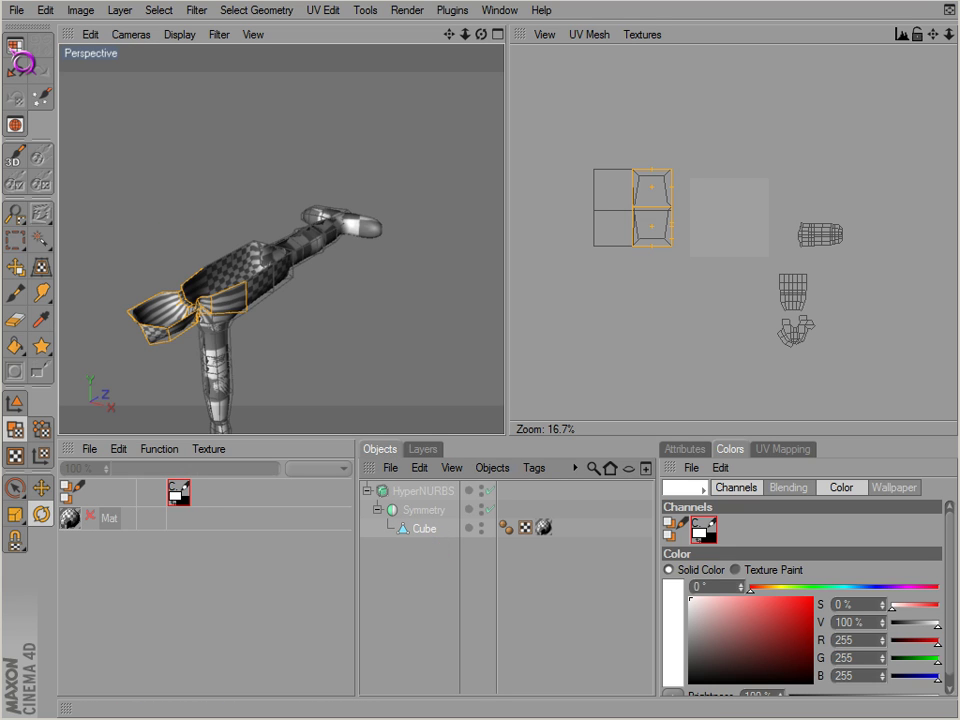
click(14, 50)
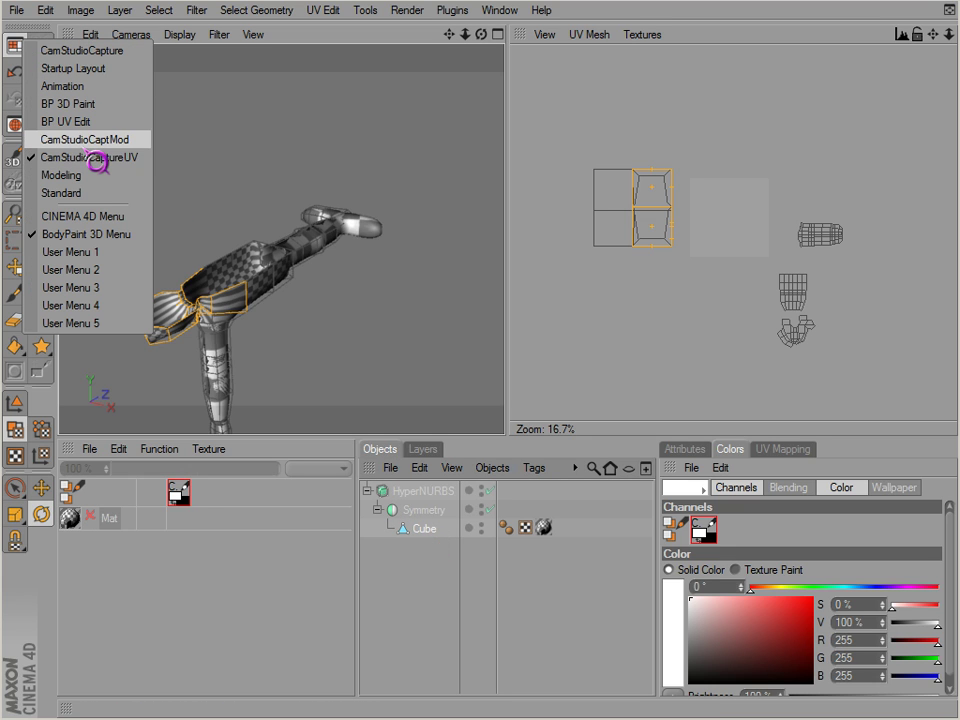
click(90, 140)
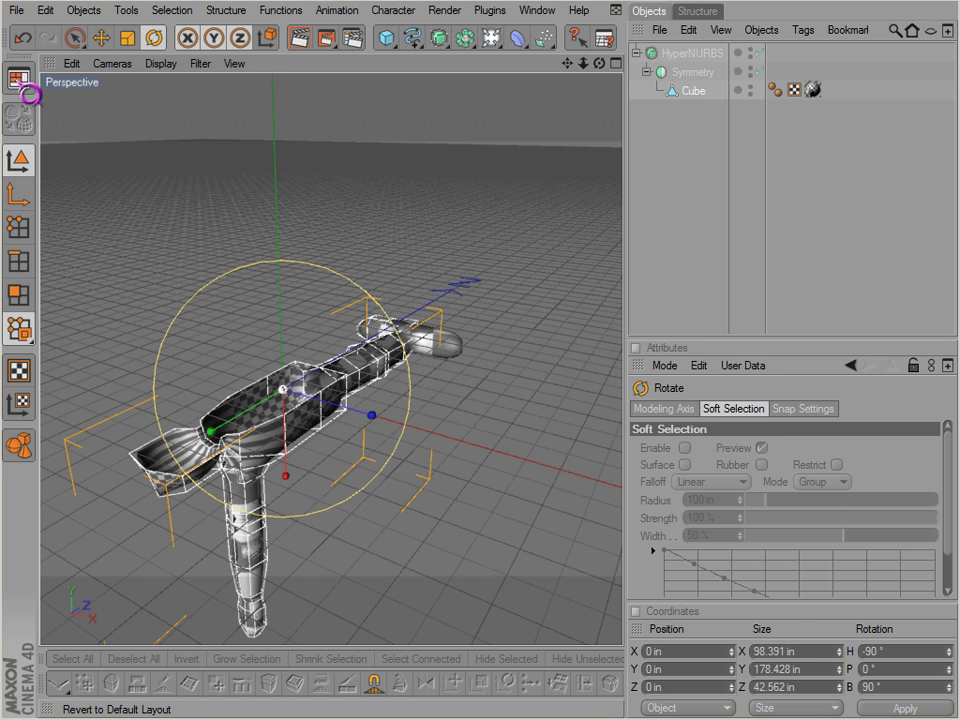
click(18, 78)
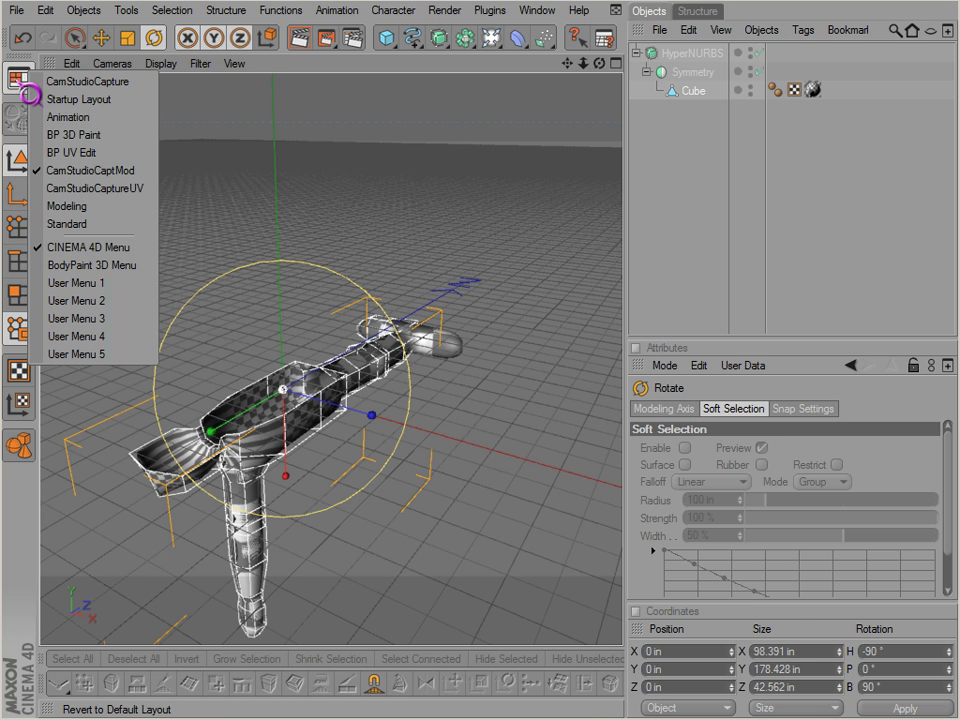
click(92, 84)
scroll(222, 218, down, 2)
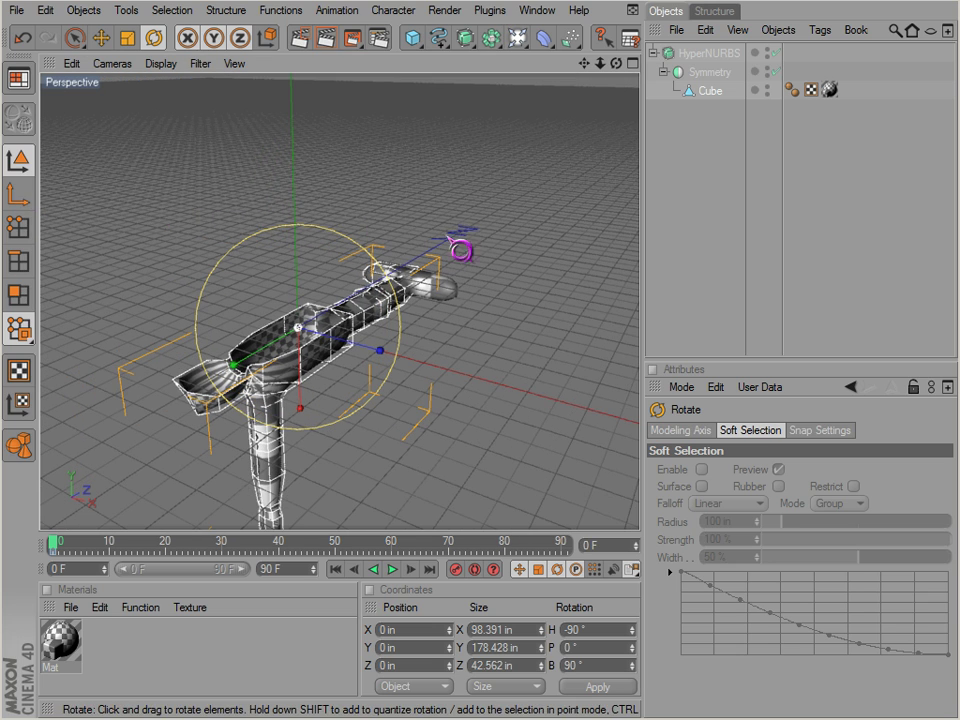
click(604, 630)
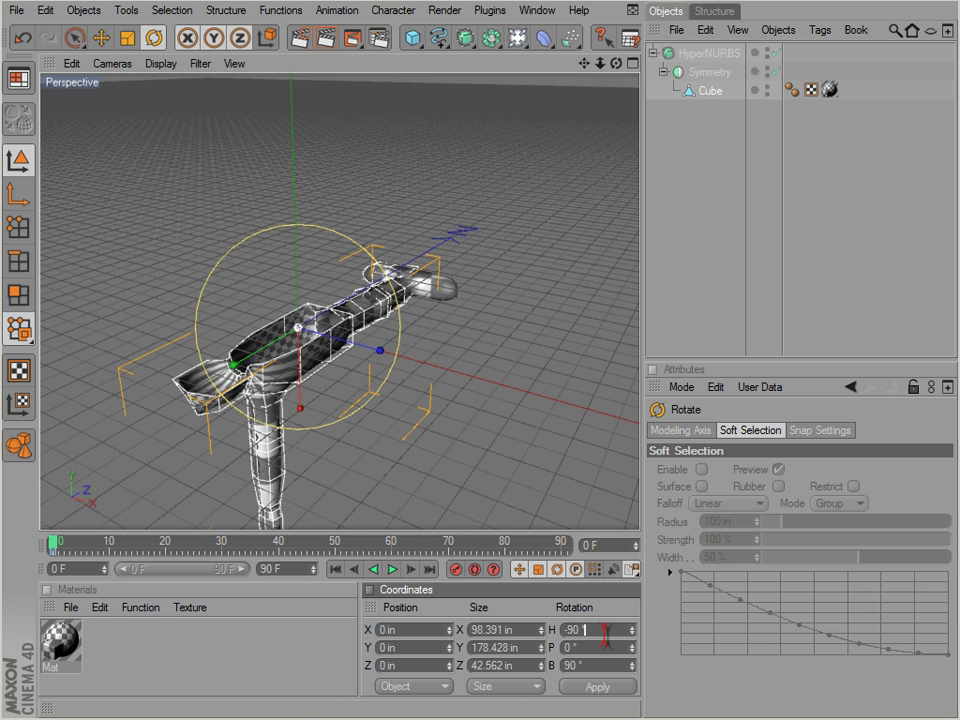
key(Return)
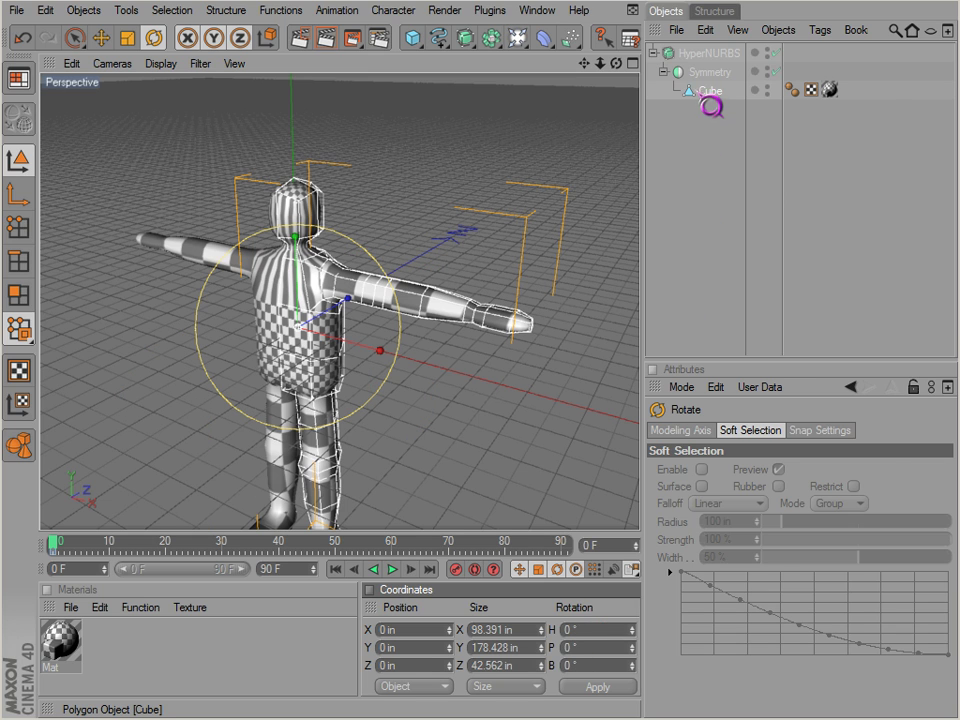
Add a Protection tag to the Cube and leave the Cube deselected.
right_click(706, 92)
mouse_move(729, 100)
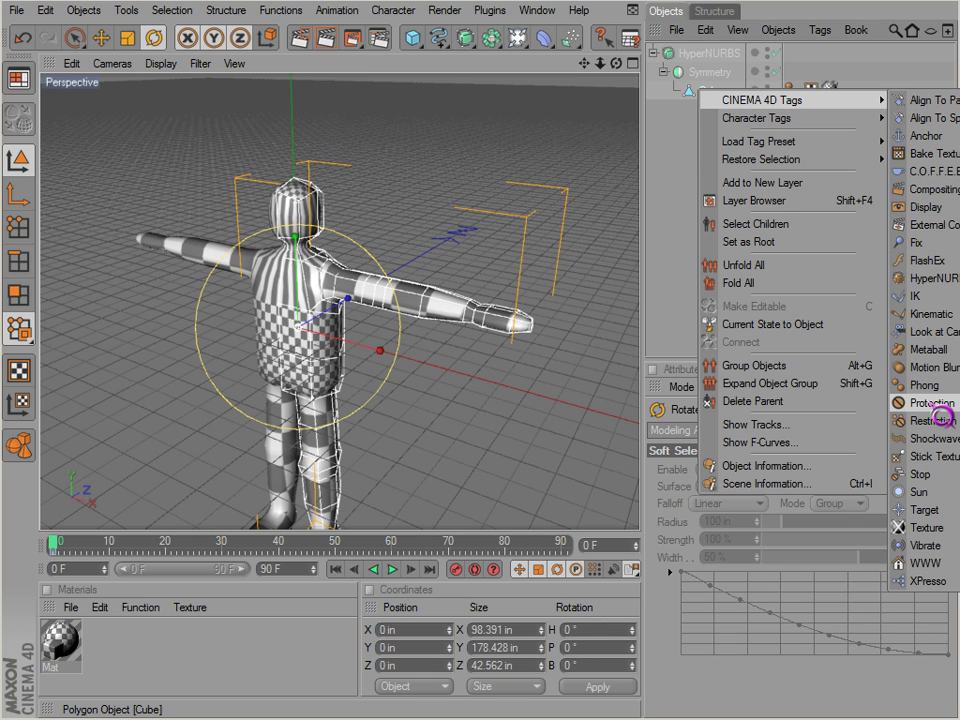
click(936, 406)
click(711, 182)
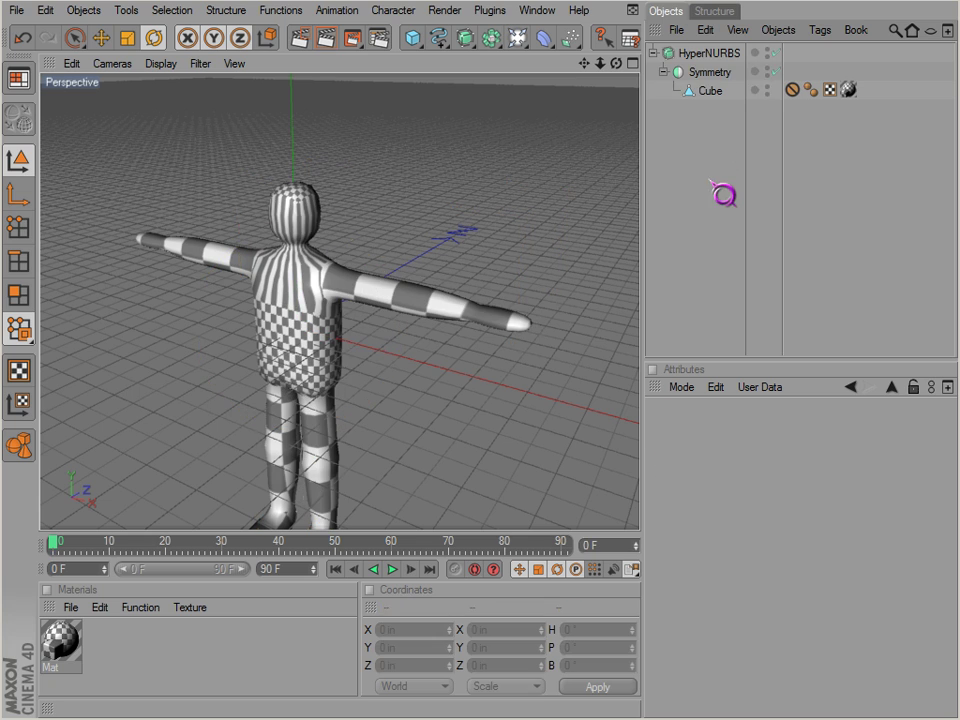
click(711, 95)
click(703, 142)
Load the CamStudioCaptureUV layout and activate UV polygon editing.
click(20, 80)
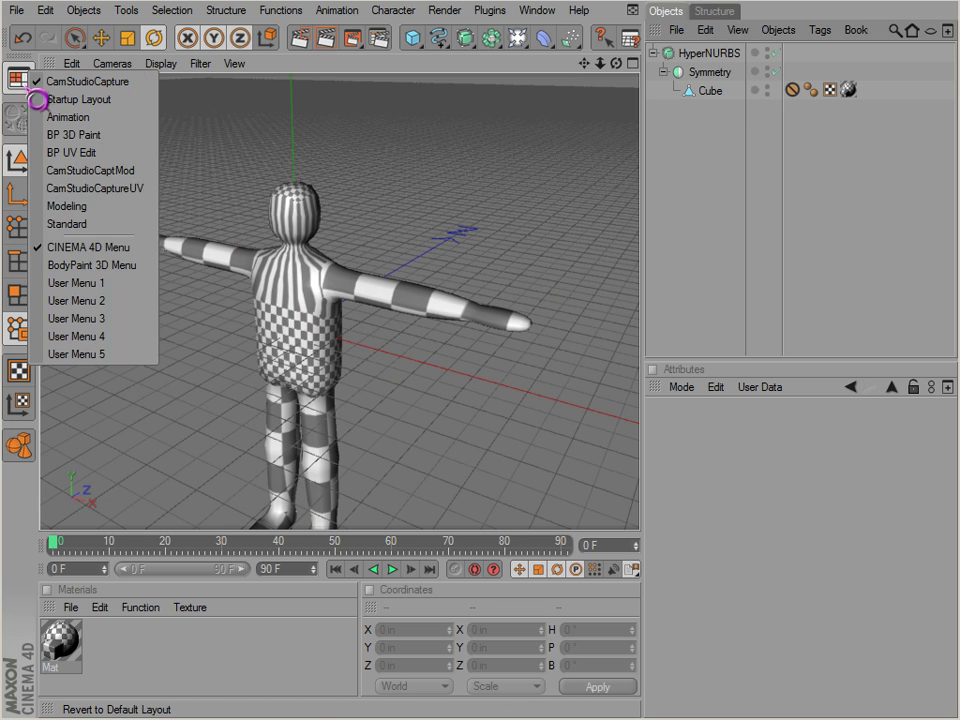
click(101, 188)
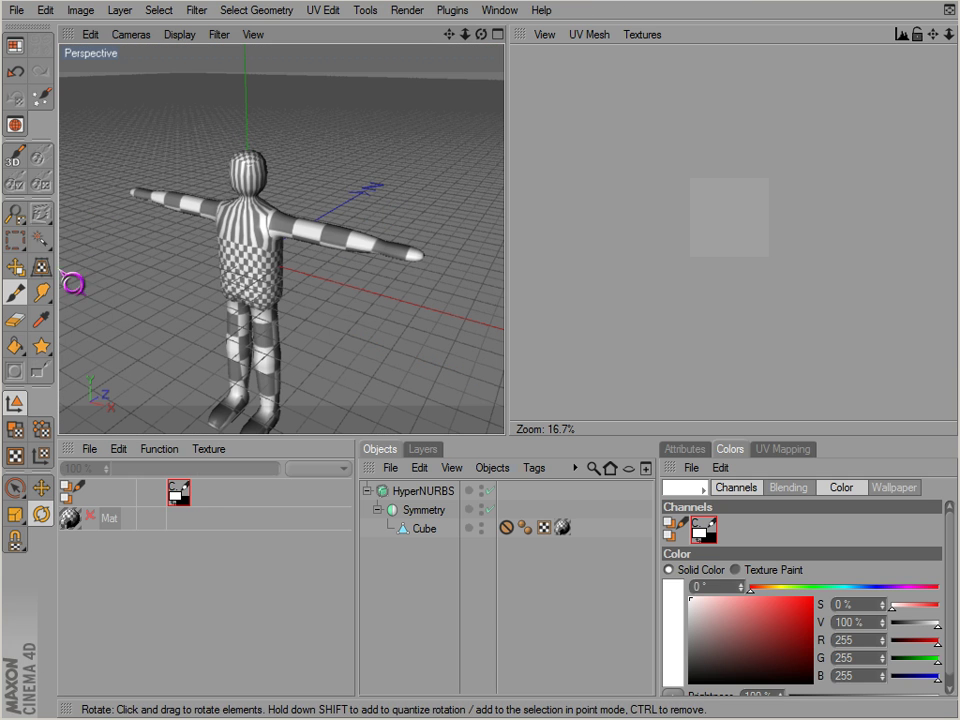
click(15, 429)
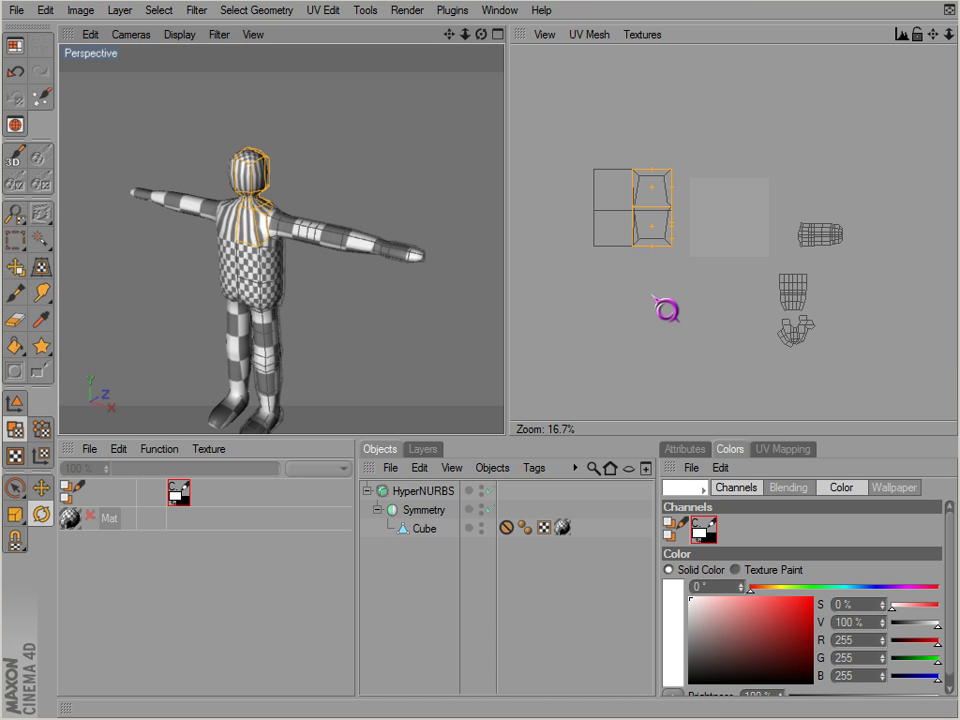
Select the overlapping head and torso UV polygons and try a Cubic 2 projection on them.
alt+middle_drag(654, 294, 647, 265)
key(0)
drag(588, 135, 671, 231)
drag(559, 109, 689, 259)
alt+drag(490, 330, 505, 440)
click(795, 448)
click(846, 487)
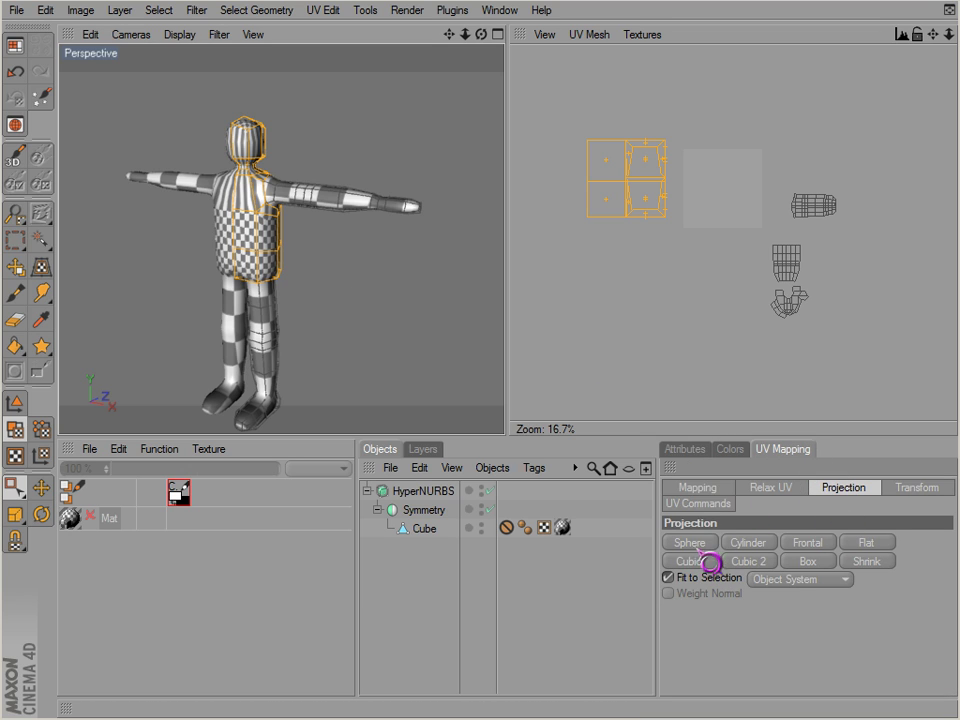
click(761, 563)
scroll(710, 272, up, 3)
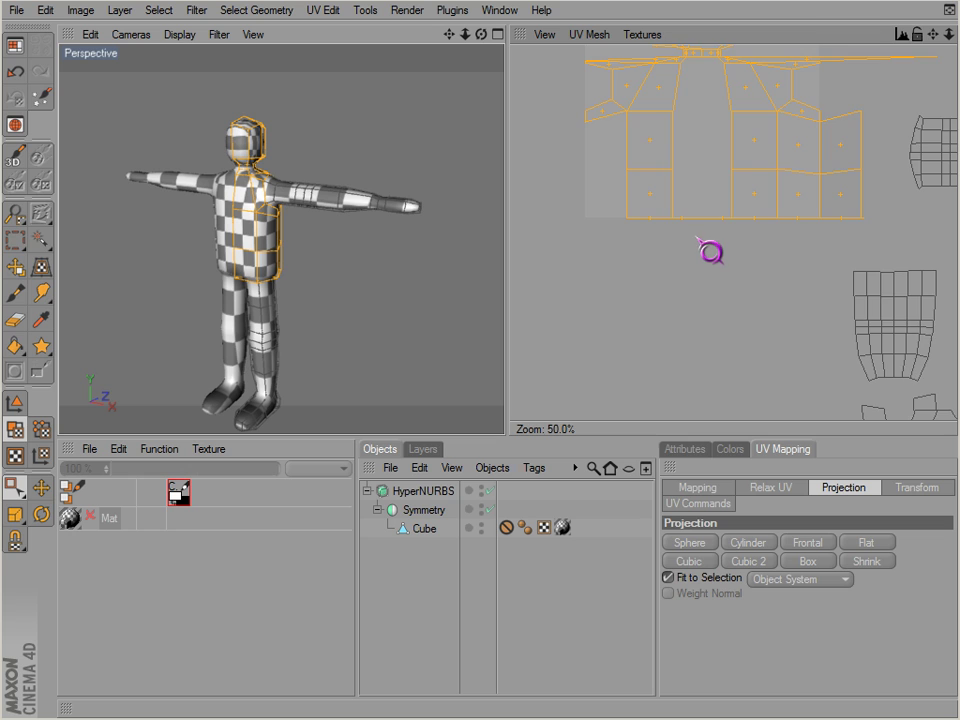
scroll(703, 220, down, 1)
alt+middle_drag(708, 160, 693, 218)
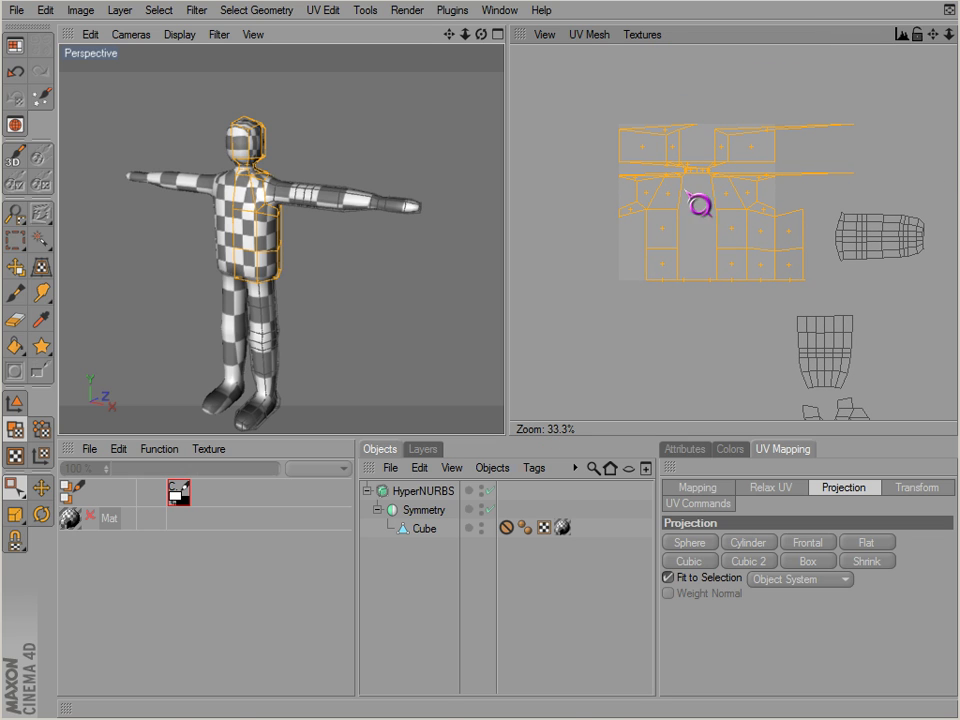
Switch off Symmetry to inspect the mapping from the side, and undo both this and the Cubic 2 projection.
alt+drag(339, 237, 505, 434)
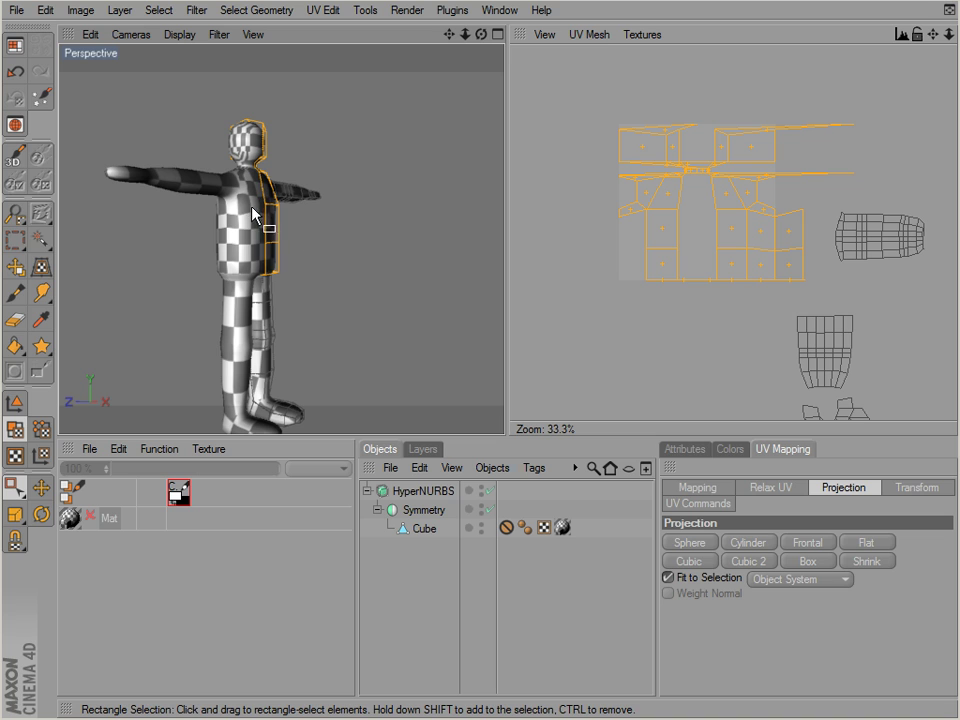
click(490, 509)
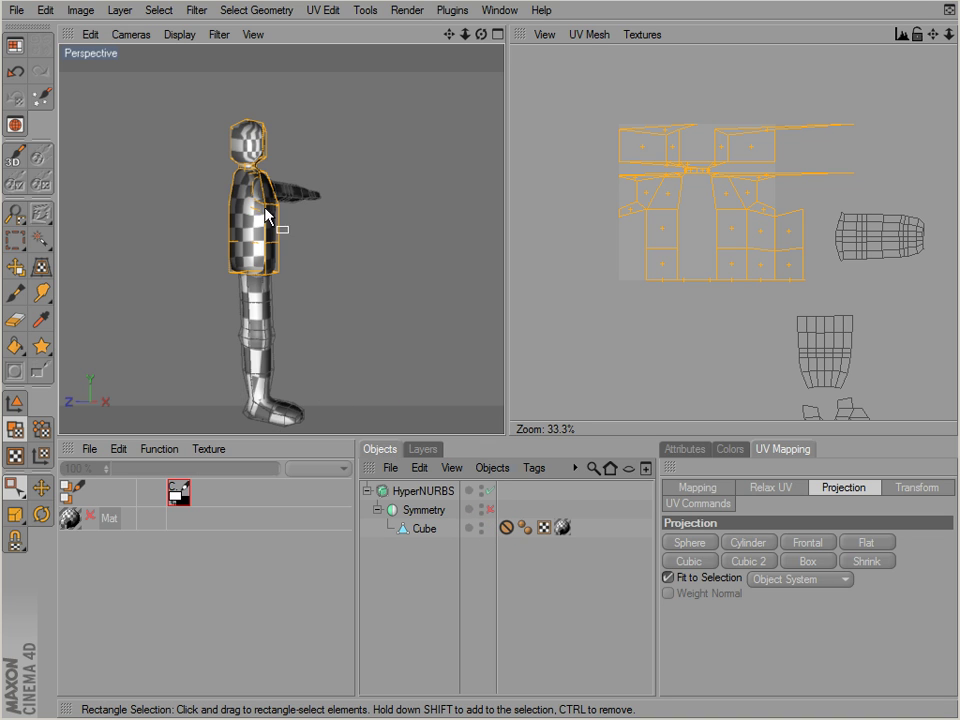
alt+drag(263, 238, 506, 439)
key(ctrl+z)
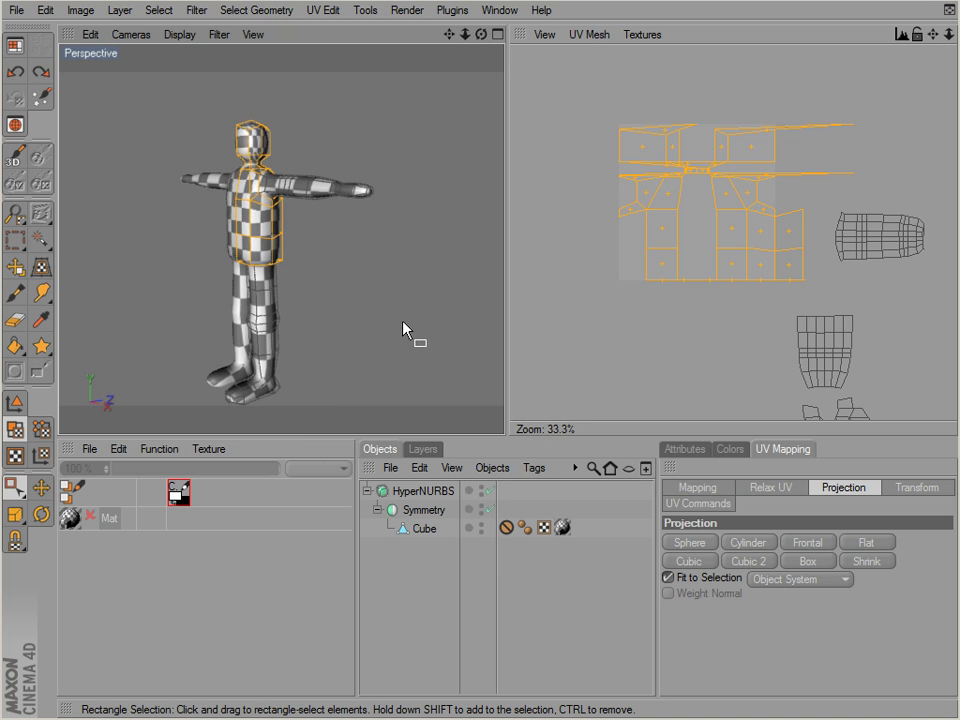
key(ctrl+z)
Select the polygons on the front of the character's head and torso.
click(633, 195)
scroll(650, 215, down, 4)
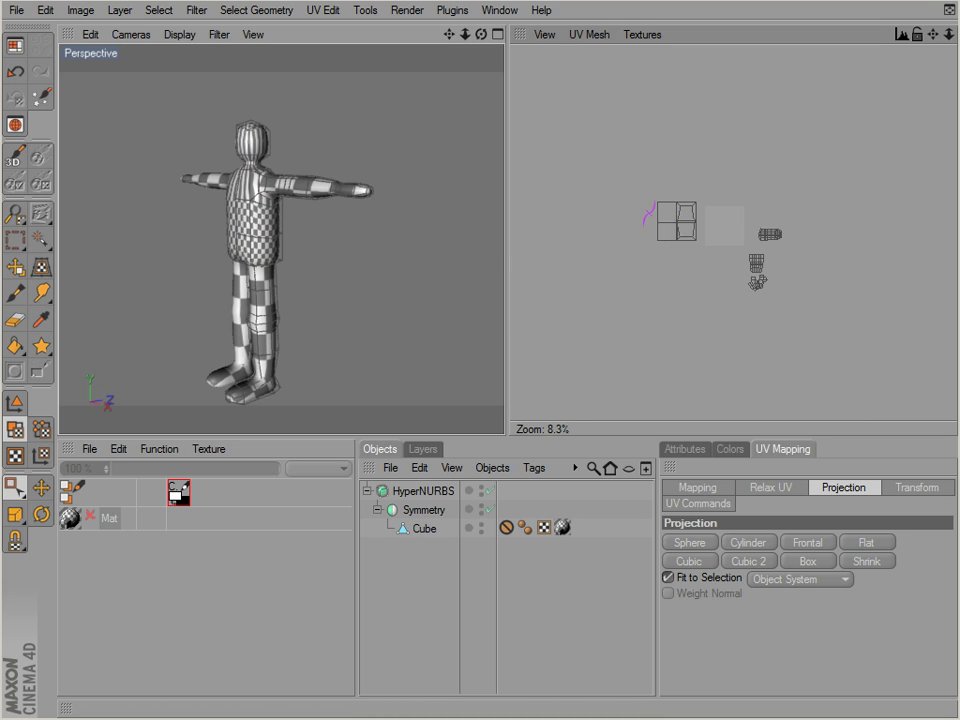
drag(602, 148, 722, 257)
scroll(711, 256, up, 3)
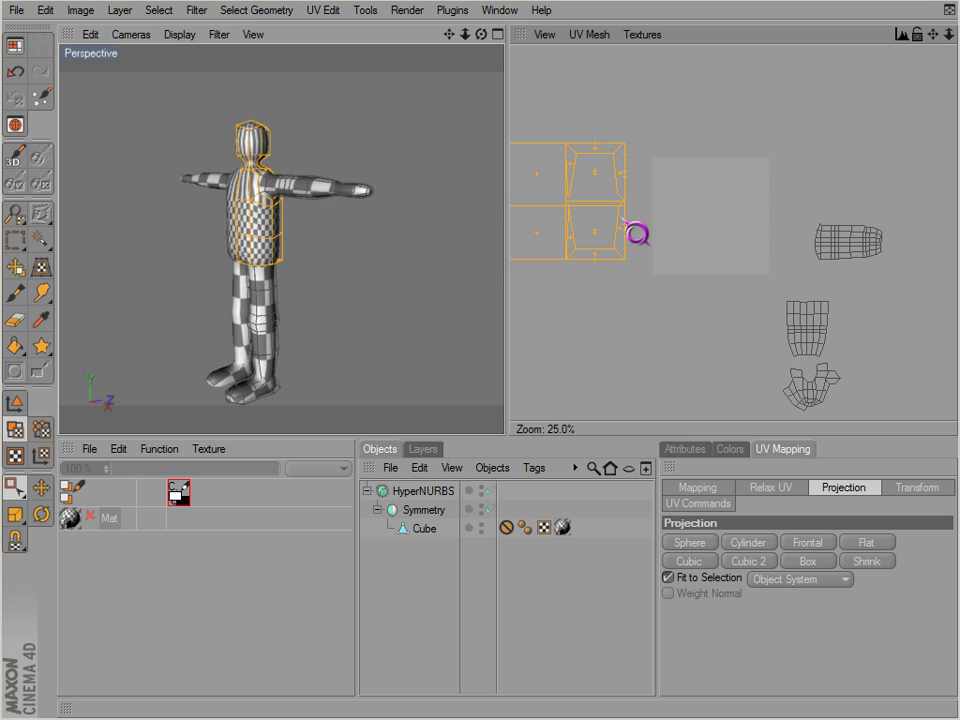
alt+drag(347, 272, 356, 260)
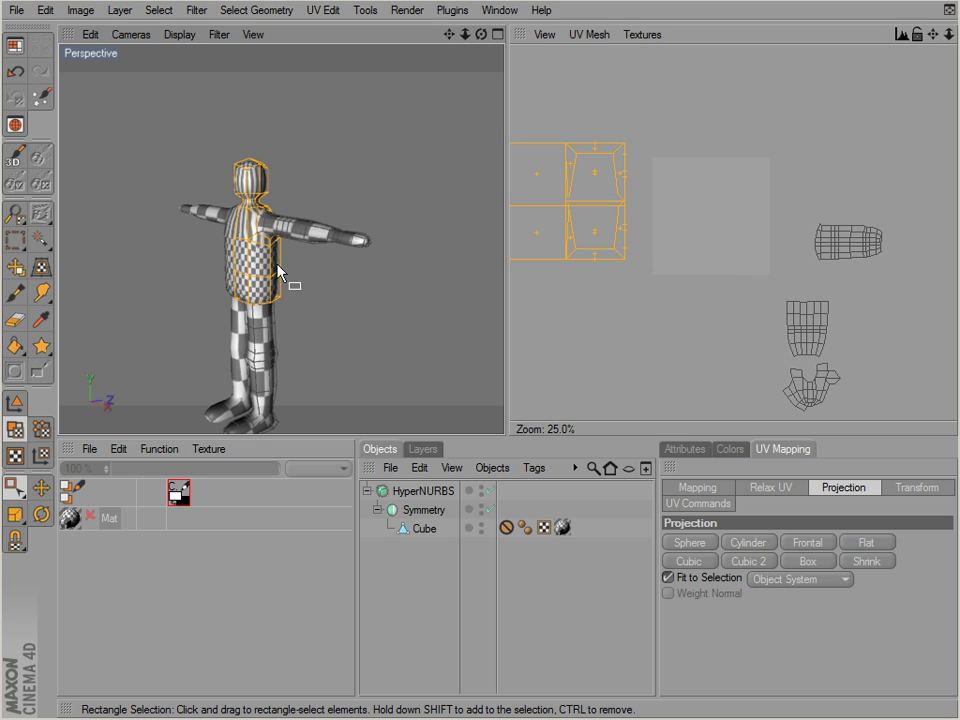
scroll(262, 276, up, 4)
alt+drag(242, 281, 158, 318)
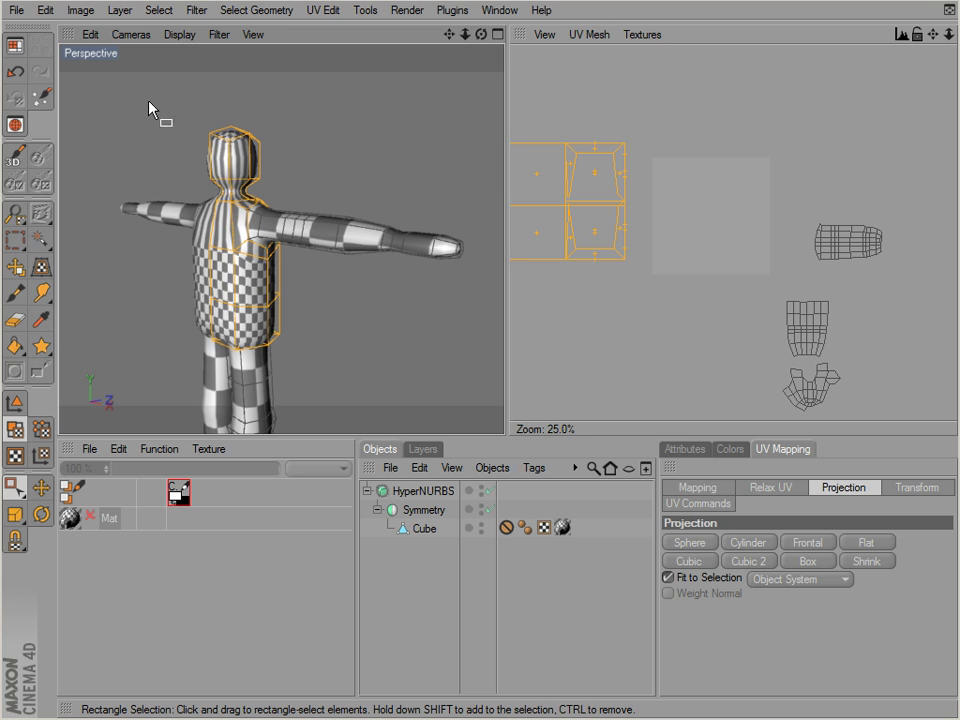
drag(150, 106, 255, 349)
mouse_move(255, 349)
alt+mouse_down()
mouse_move(559, 446)
mouse_move(506, 437)
mouse_move(503, 450)
mouse_move(506, 429)
mouse_move(499, 450)
mouse_move(508, 436)
mouse_move(240, 352)
alt+mouse_up()
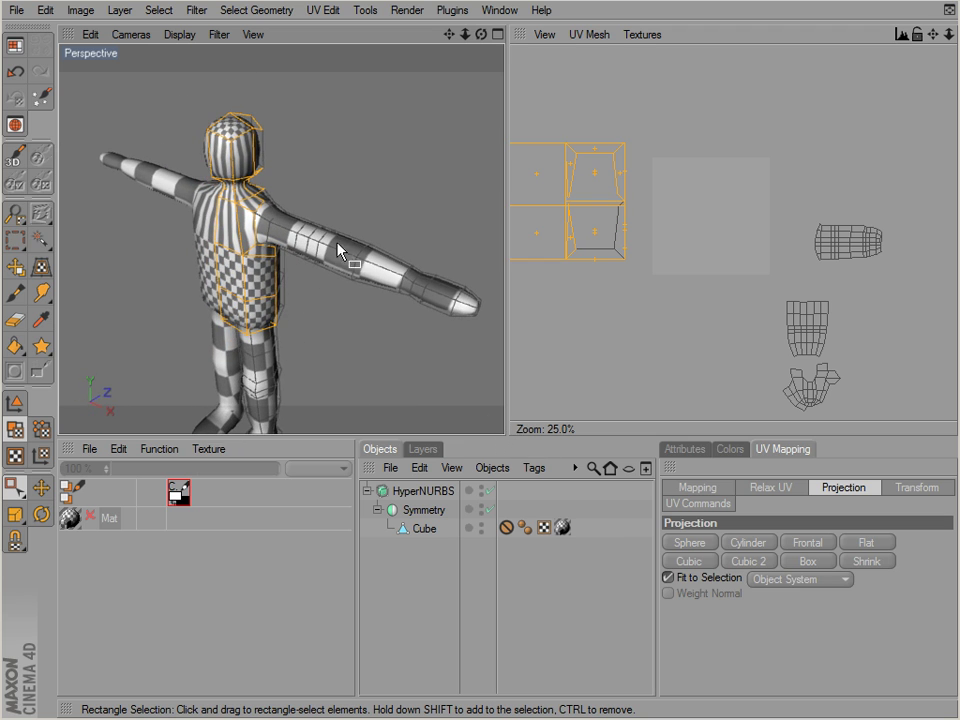
Apply a Frontal projection to the selected head and torso polygons from a front view of the character.
alt+drag(328, 224, 248, 182)
mouse_move(261, 254)
alt+mouse_down()
mouse_move(510, 436)
mouse_move(266, 261)
alt+mouse_up()
scroll(261, 254, up, 2)
click(816, 546)
scroll(714, 265, up, 2)
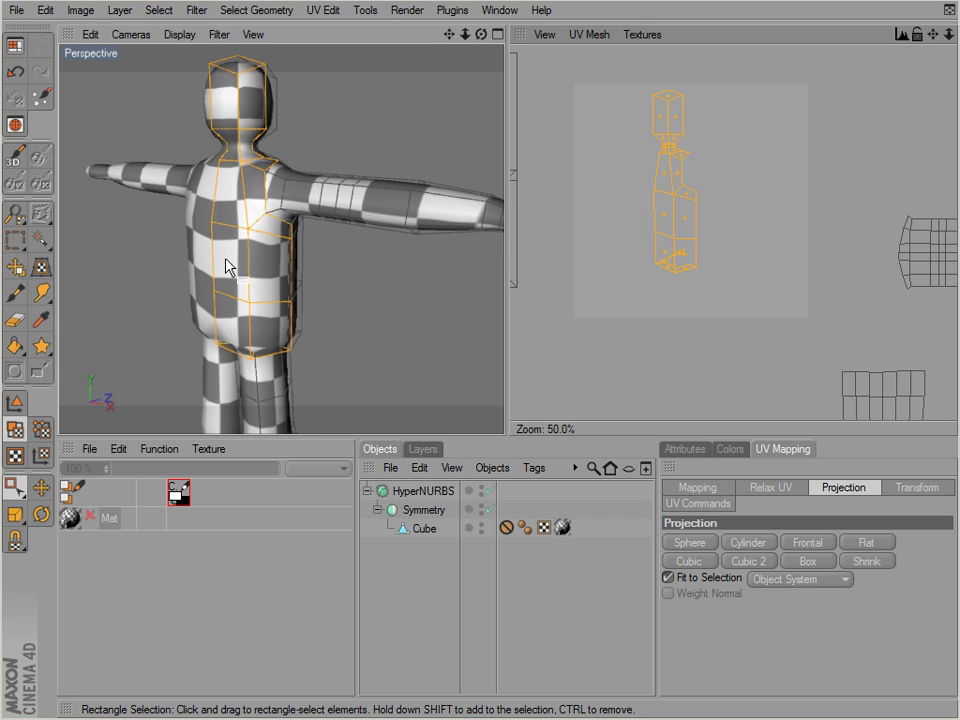
scroll(228, 260, down, 2)
alt+drag(262, 231, 505, 434)
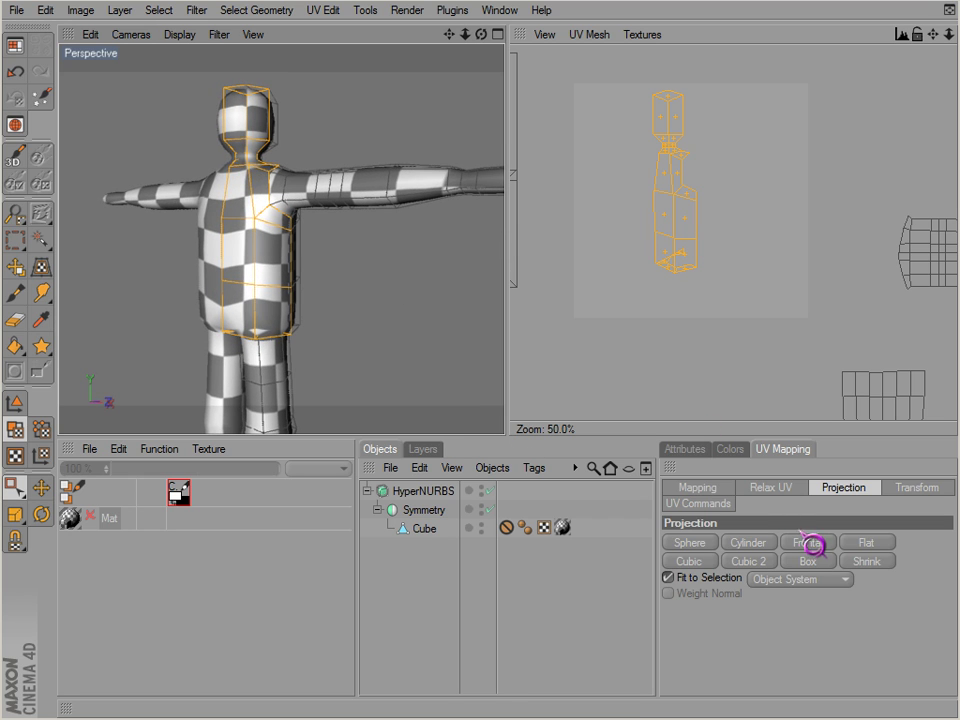
Select the front head and torso UV island and move it below the canvas square.
click(710, 216)
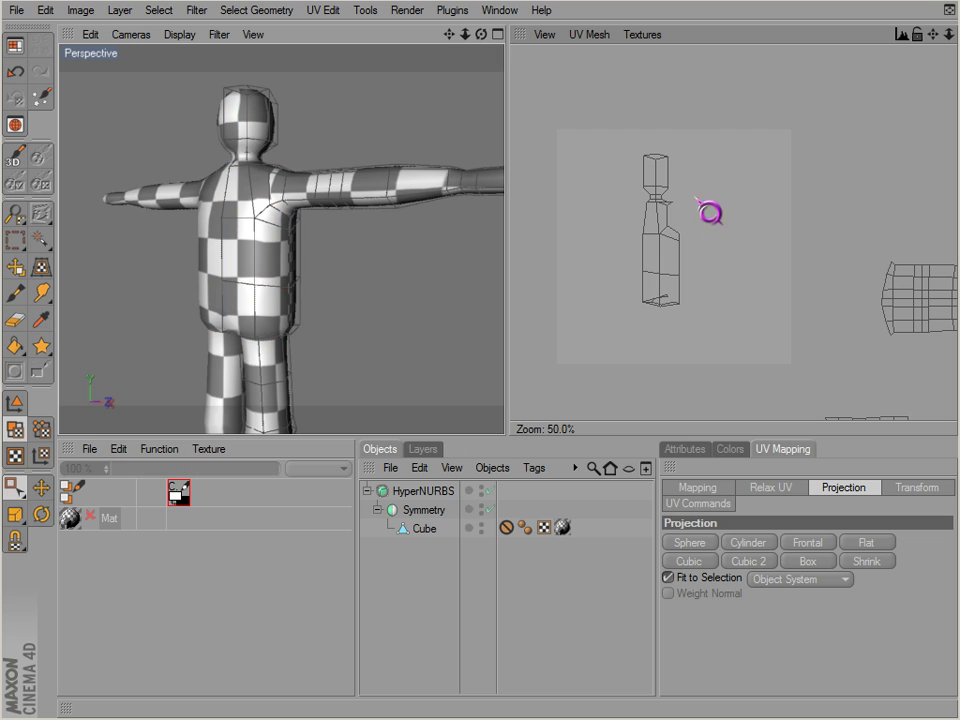
drag(707, 143, 633, 336)
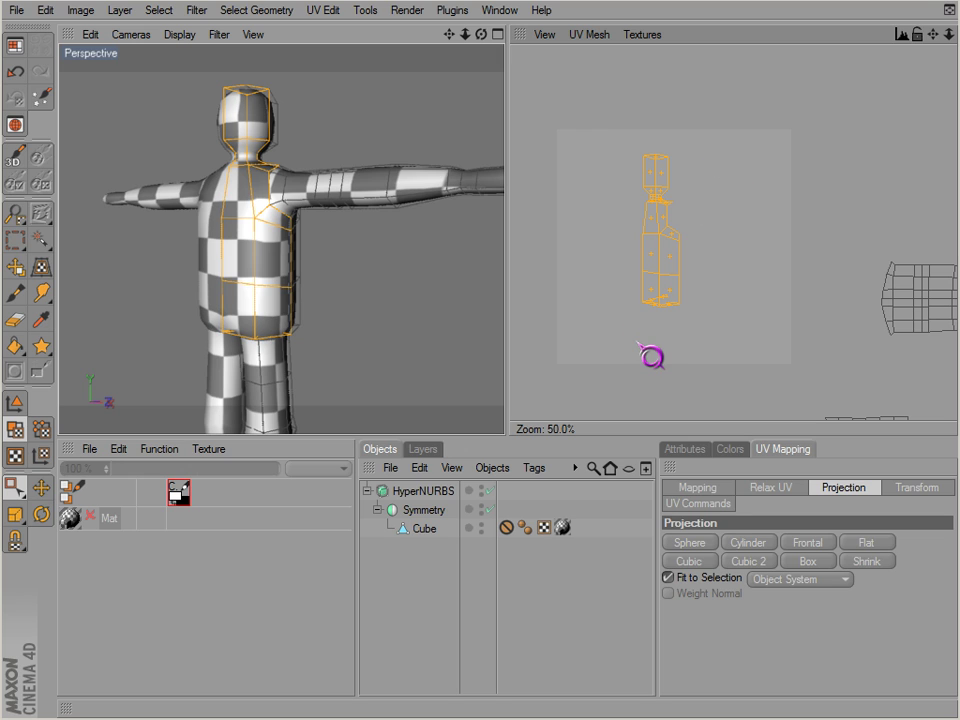
scroll(646, 334, down, 1)
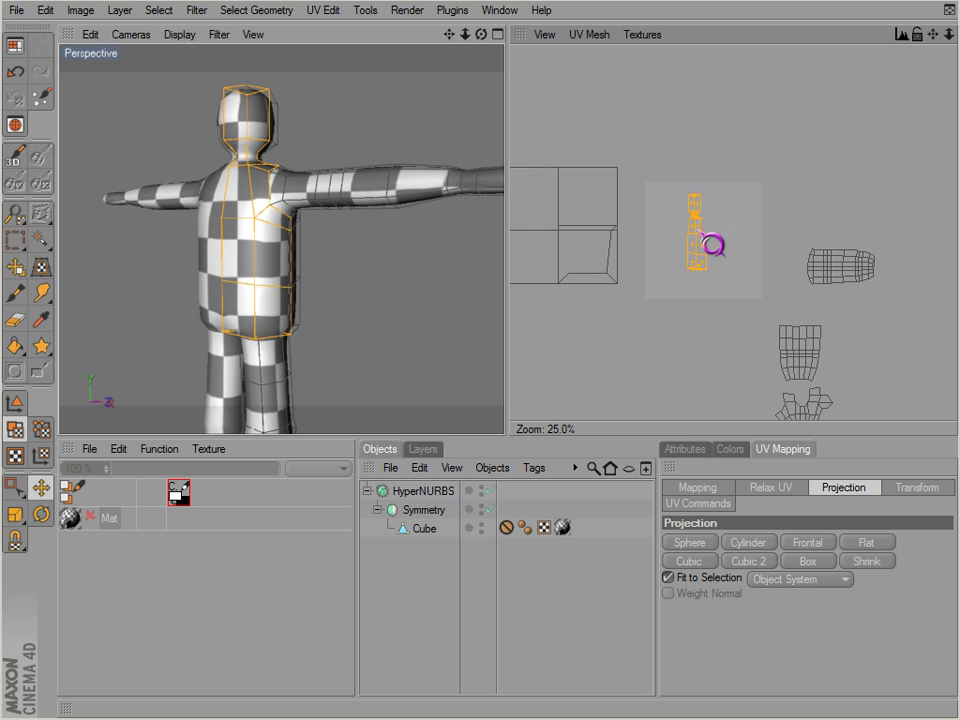
drag(697, 227, 664, 354)
scroll(439, 178, down, 1)
Select the polygons on the lower part of the character's back, leaving out the upper back polygon.
alt+drag(393, 207, 268, 272)
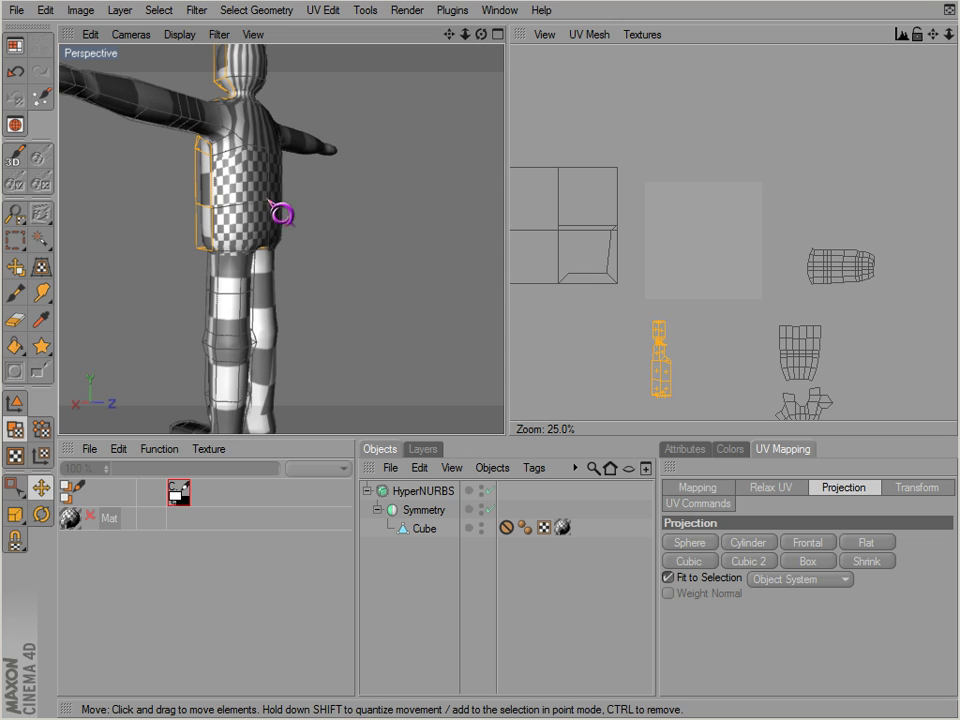
key(0)
drag(286, 224, 170, 110)
alt+drag(504, 436, 288, 238)
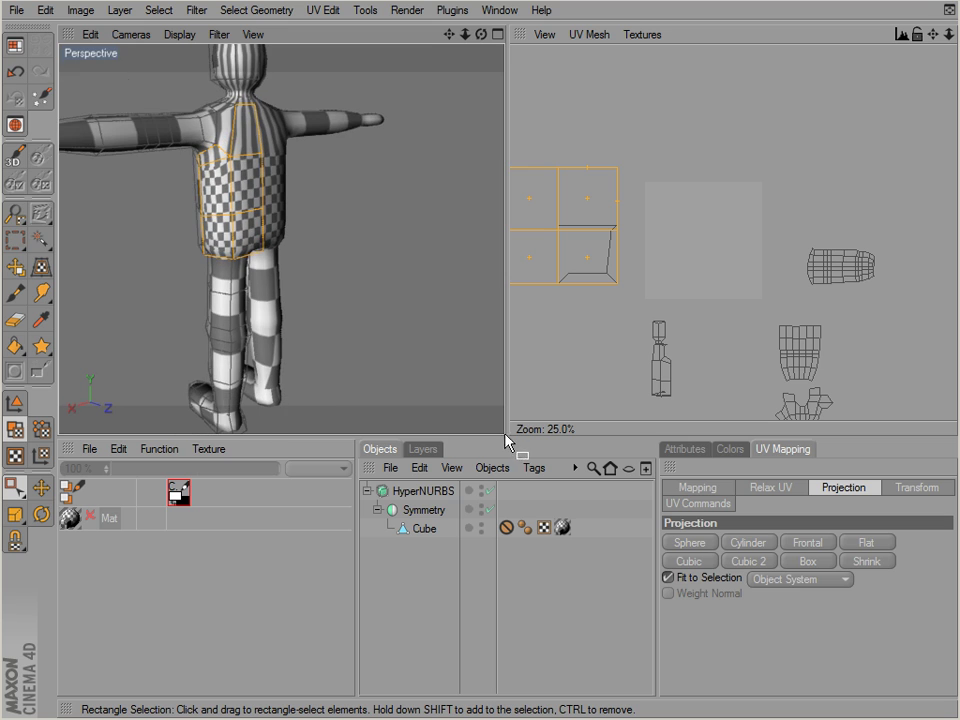
alt+drag(285, 121, 281, 110)
ctrl+drag(237, 157, 236, 157)
mouse_move(356, 199)
alt+mouse_down()
mouse_move(504, 436)
mouse_move(356, 199)
alt+mouse_up()
Apply a Frontal projection to the selected back polygons and move their UV island beside the front torso island.
key(e)
alt+drag(435, 292, 506, 333)
click(824, 544)
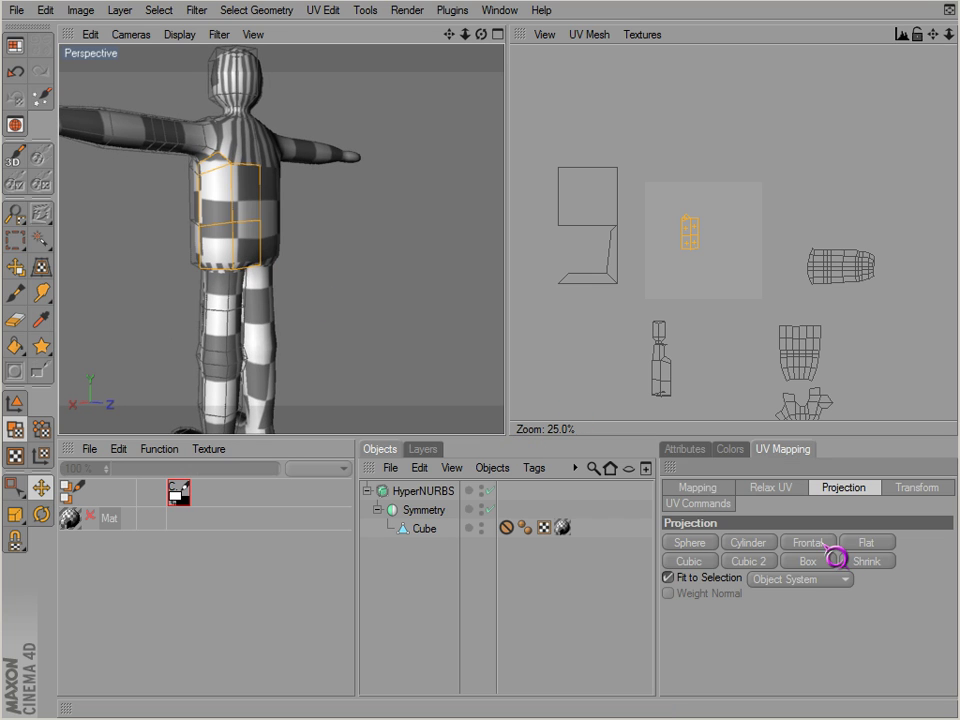
drag(687, 237, 699, 368)
Align the back UV island with the side edge of the front torso island.
alt+middle_drag(673, 247, 660, 146)
scroll(666, 268, up, 2)
alt+middle_drag(649, 275, 808, 157)
drag(742, 213, 668, 259)
In UV point editing, select the points along the seam between the front and back torso islands and show the UV commands.
click(41, 430)
drag(655, 190, 683, 307)
click(902, 488)
click(850, 488)
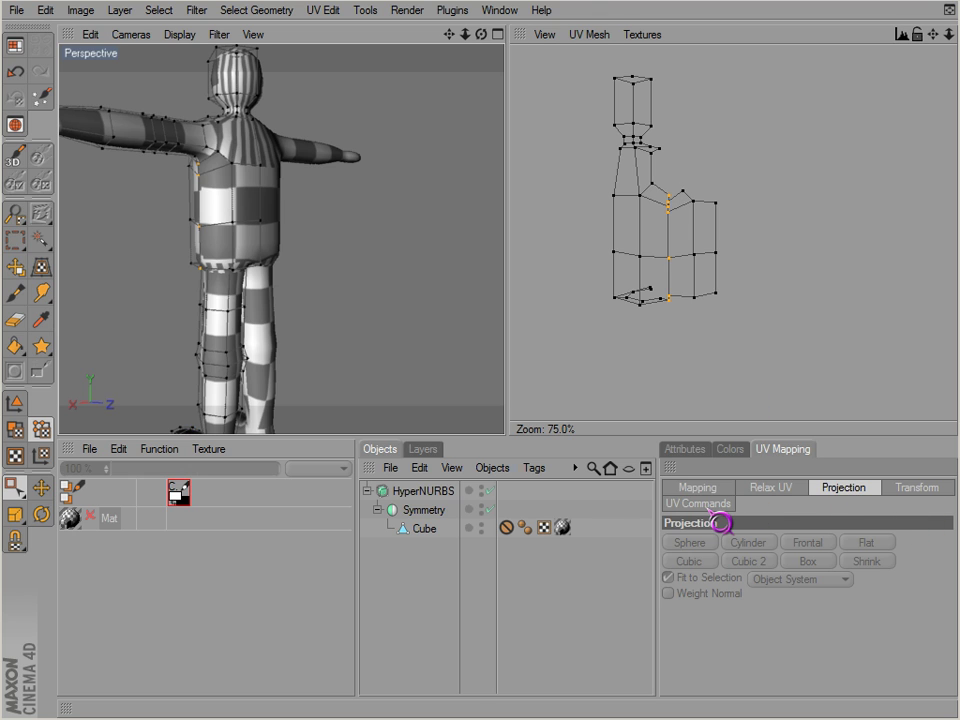
click(700, 504)
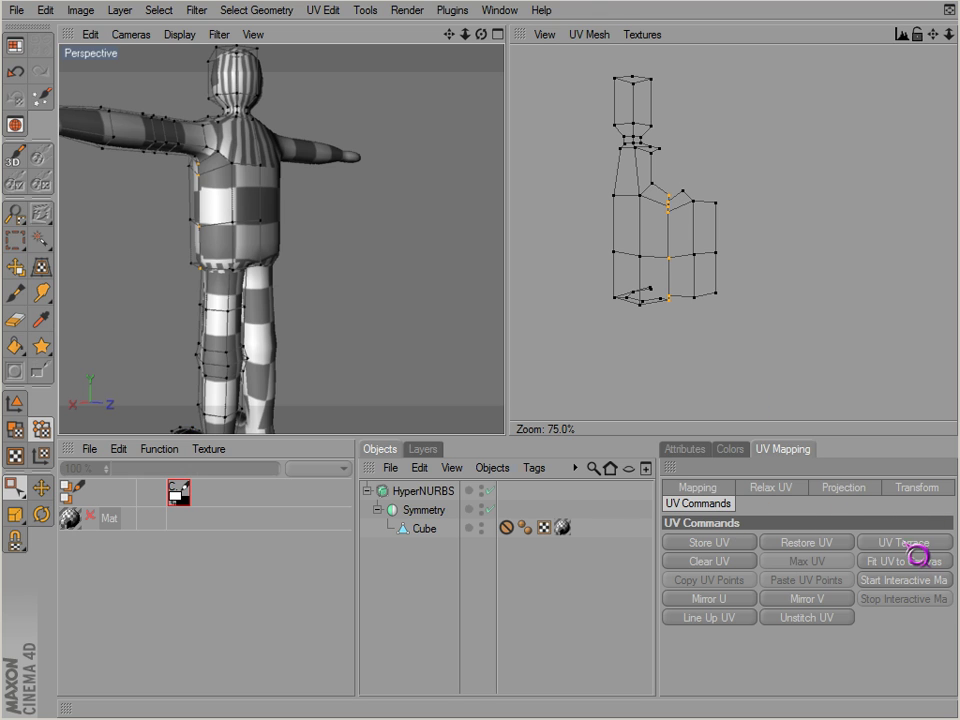
Move the overlapping UV points at the torso's bottom edge downward to spread the folded polygons apart.
click(626, 330)
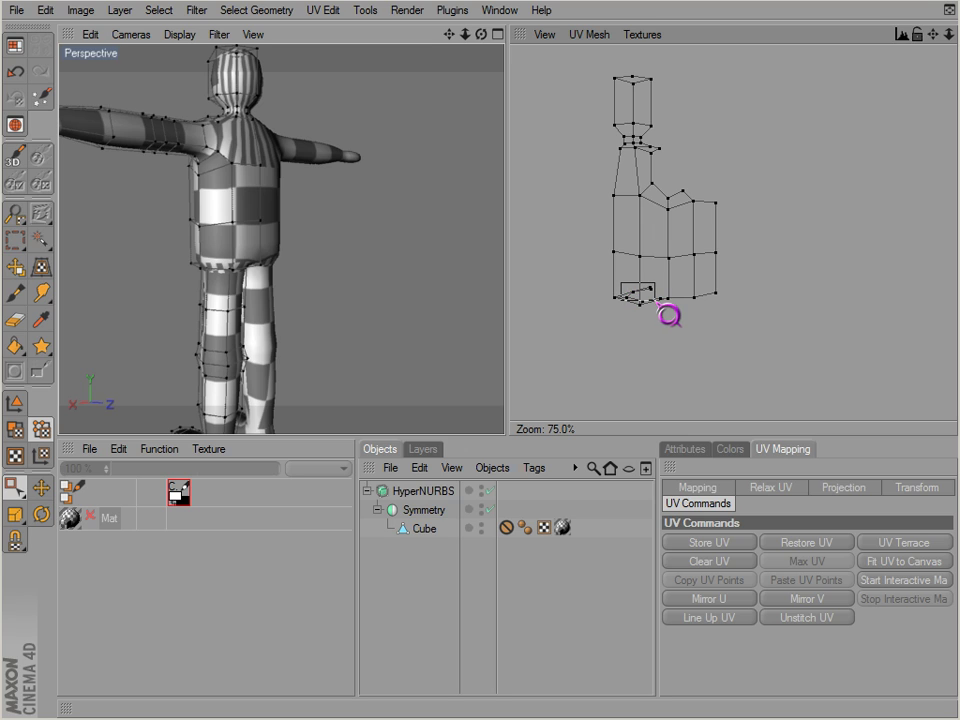
drag(666, 305, 664, 302)
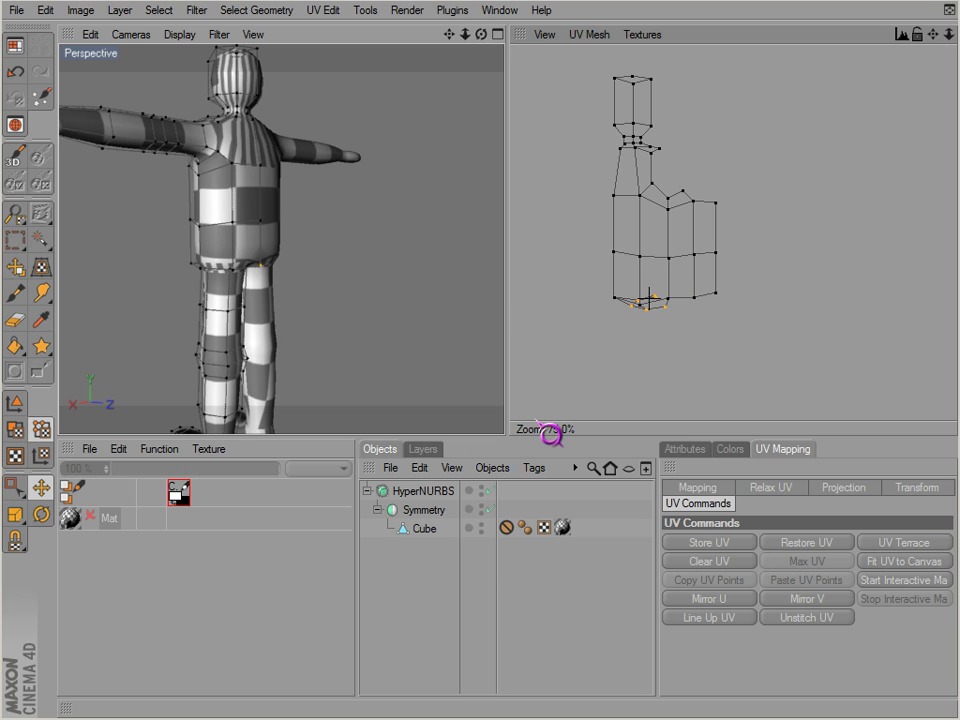
key(space)
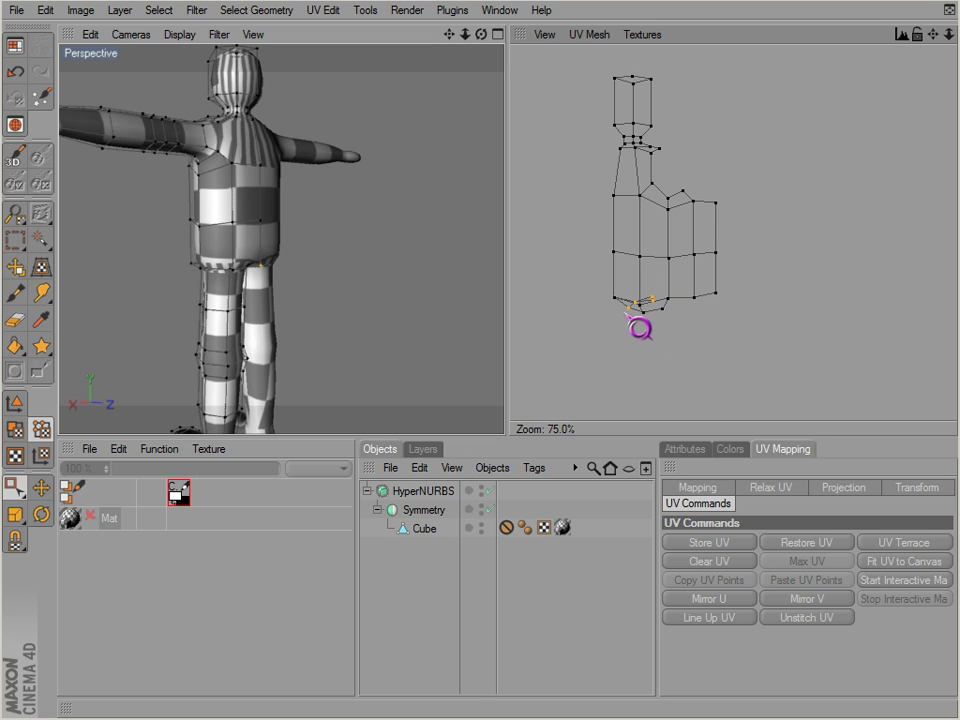
key(e)
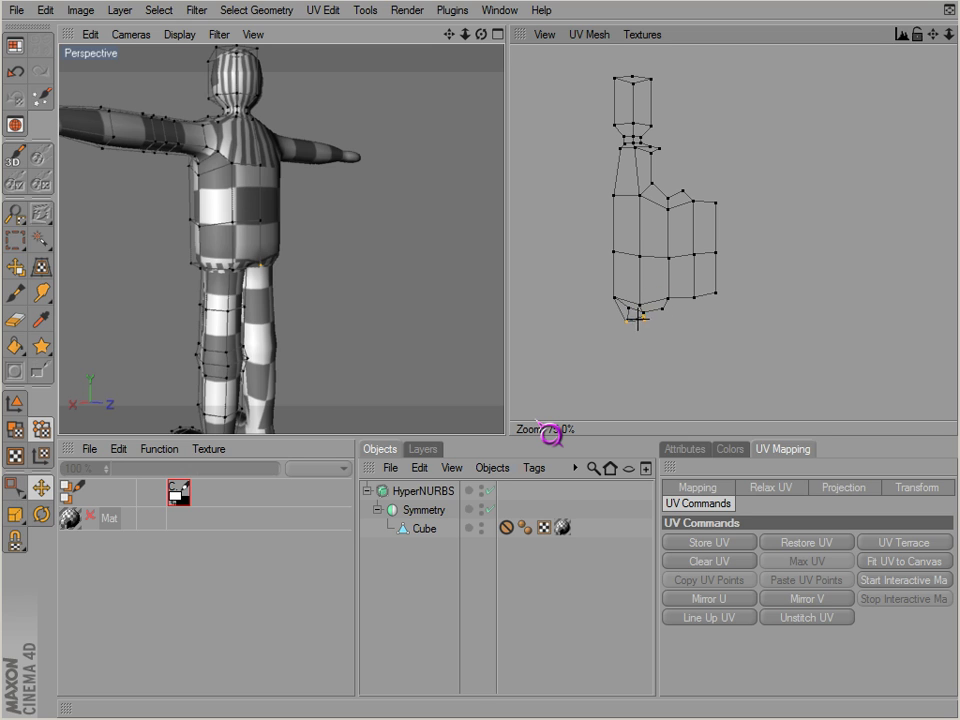
key(space)
click(636, 339)
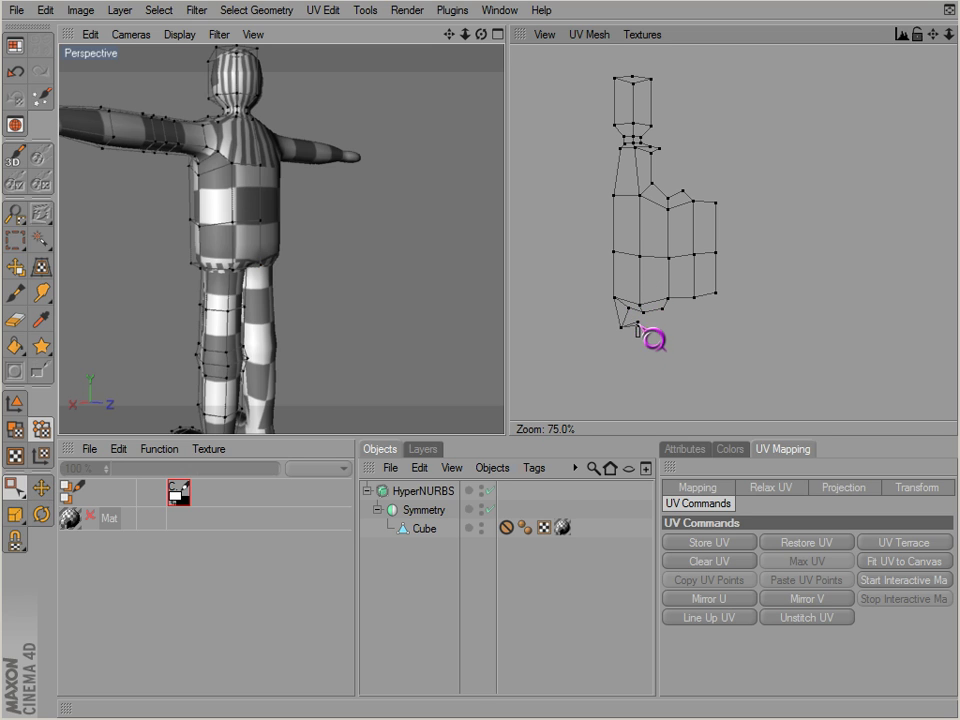
Select the UV polygons below the torso's bottom edge in UV polygon editing and relax them.
click(15, 240)
click(15, 430)
drag(585, 364, 665, 314)
click(773, 489)
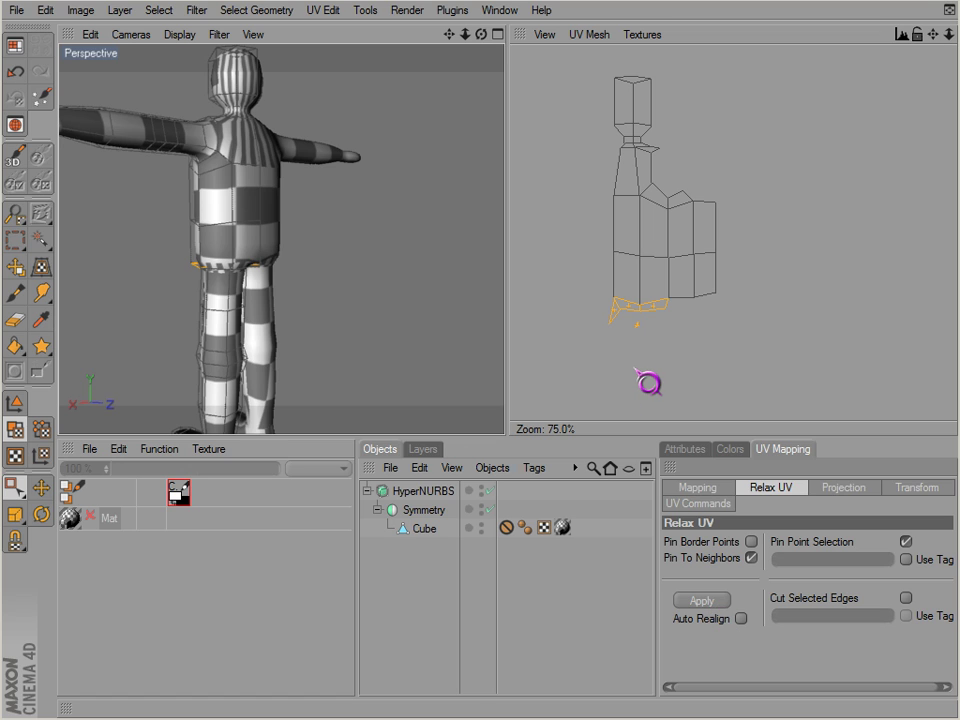
key(ctrl+z)
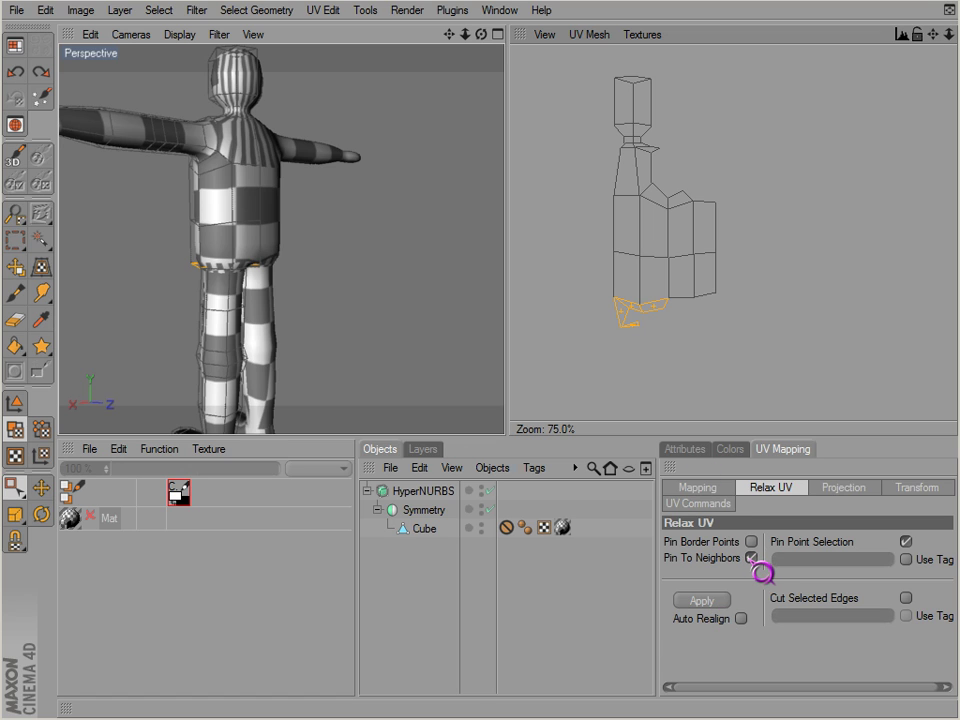
click(717, 601)
Try to terrace the small detached UV polygon below the torso island and undo the attempt.
drag(624, 343, 648, 319)
alt+middle_drag(284, 298, 291, 286)
alt+drag(290, 285, 505, 434)
drag(578, 329, 650, 314)
click(930, 489)
click(843, 487)
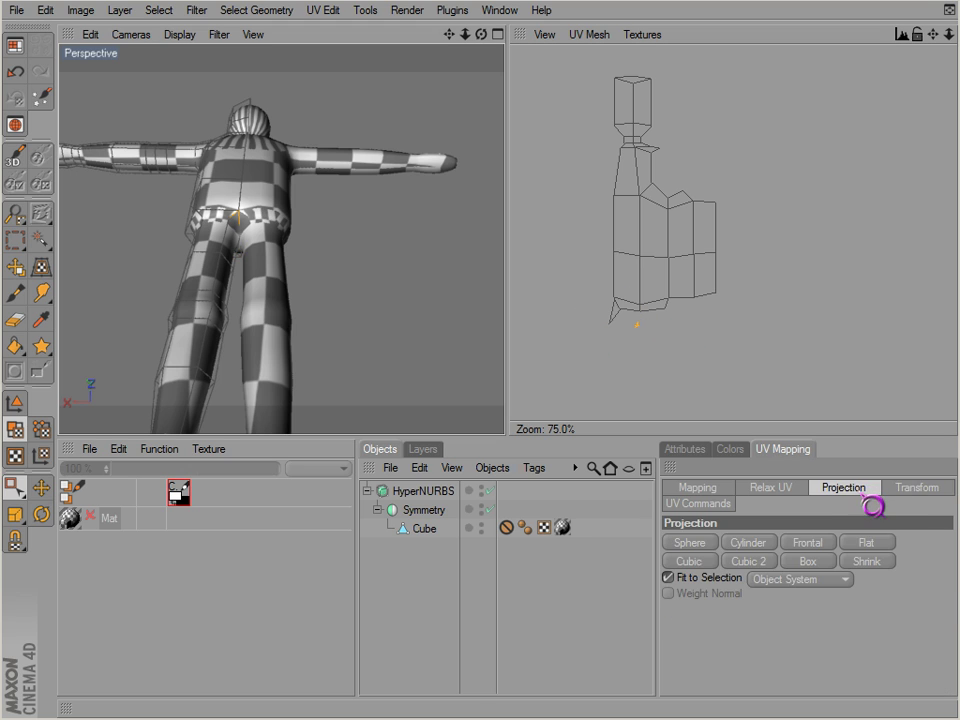
click(724, 507)
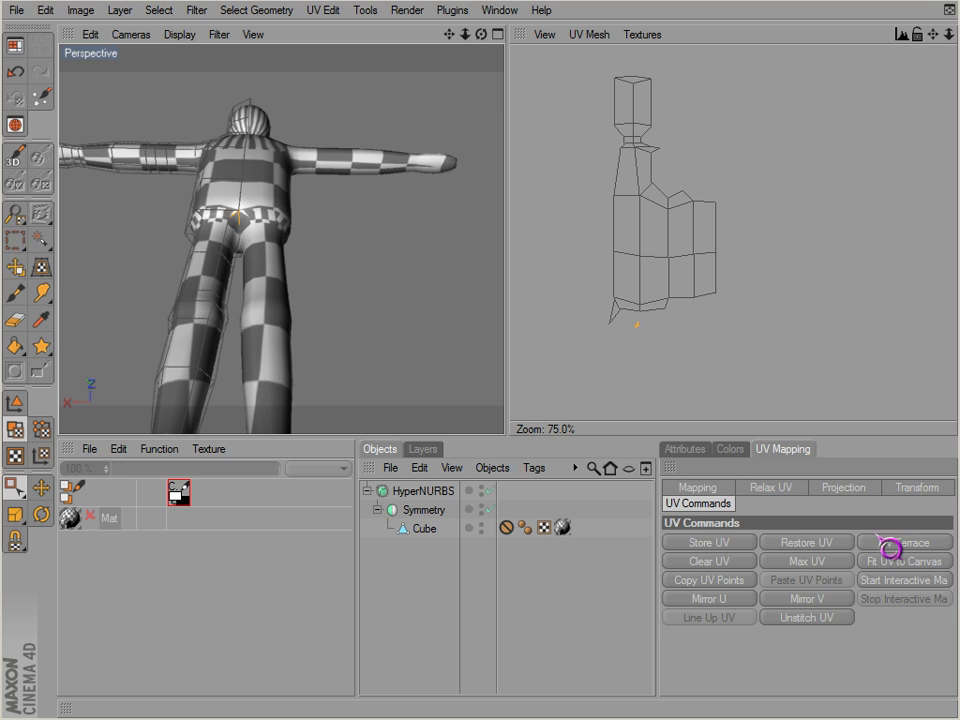
click(895, 561)
alt+middle_drag(604, 330, 624, 317)
alt+right_drag(611, 343, 688, 343)
key(ctrl+z)
scroll(610, 350, up, 2)
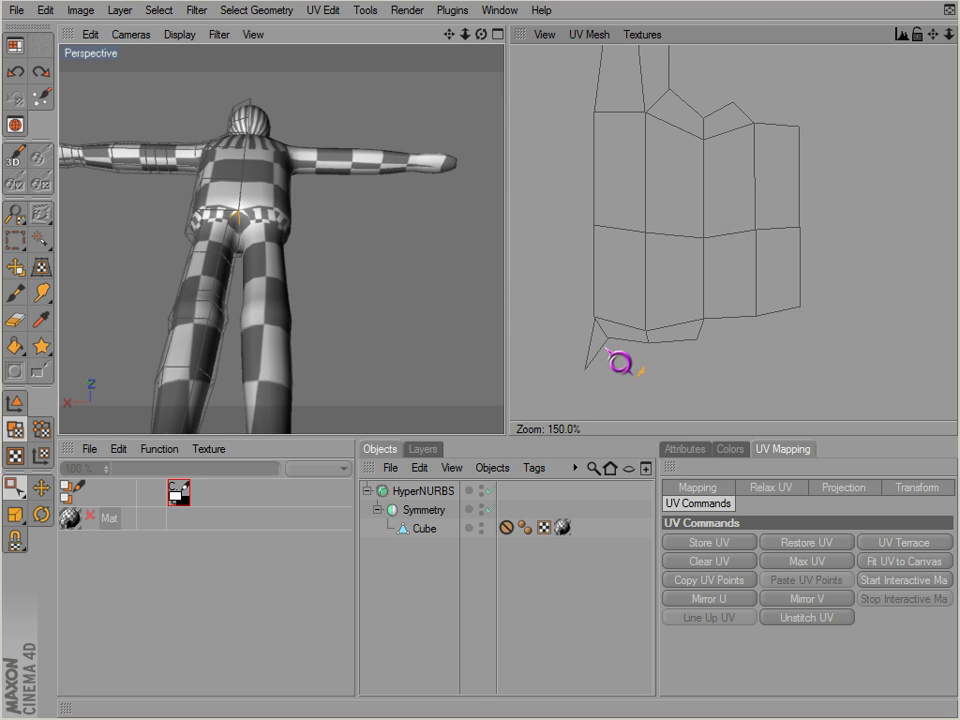
Undo the relaxation of the UV polygons below the torso's bottom edge.
click(772, 489)
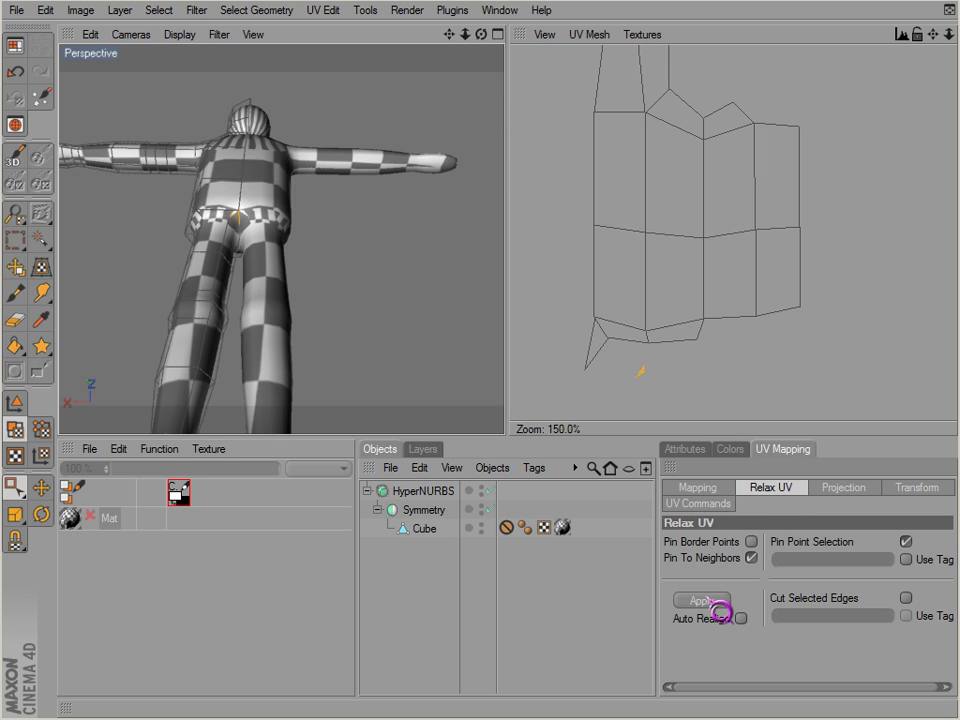
key(ctrl+z)
key(ctrl+z)
key(ctrl+z)
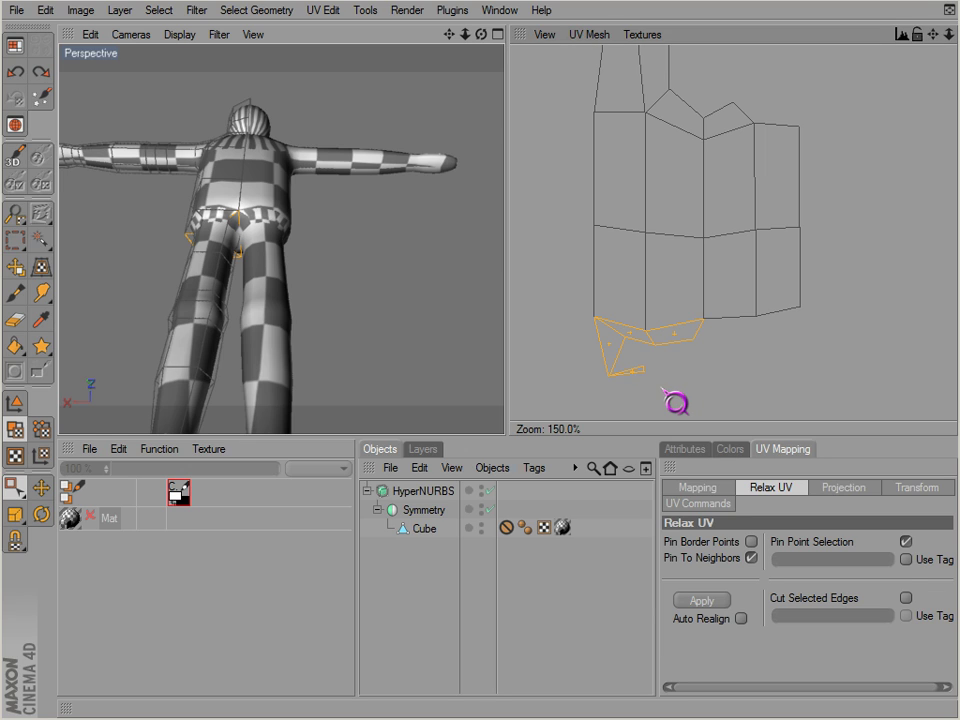
key(e)
drag(609, 376, 632, 345)
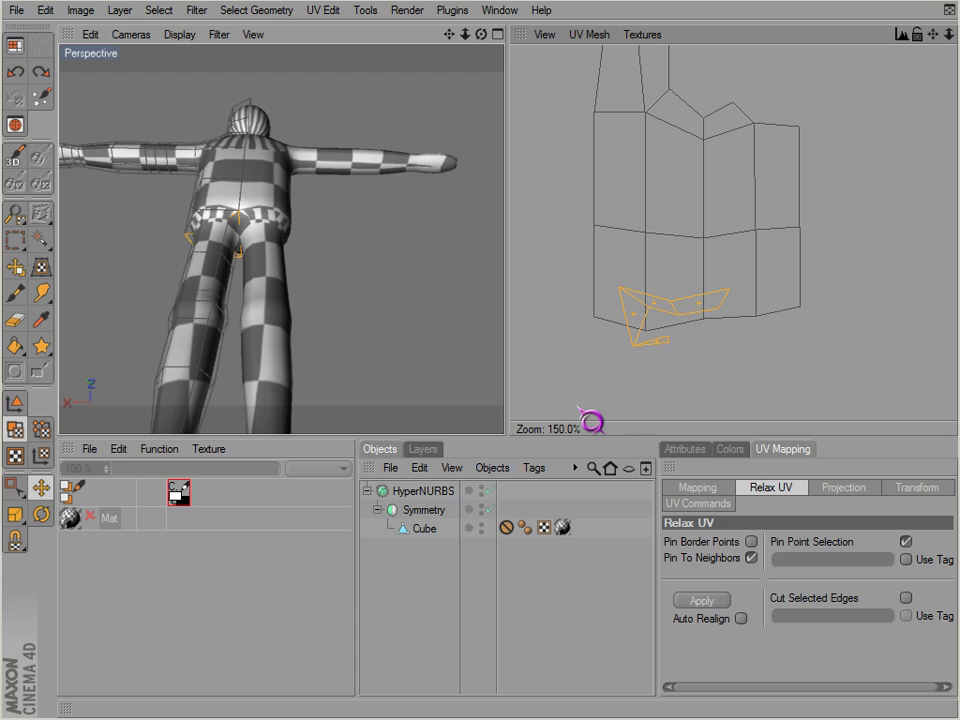
click(41, 429)
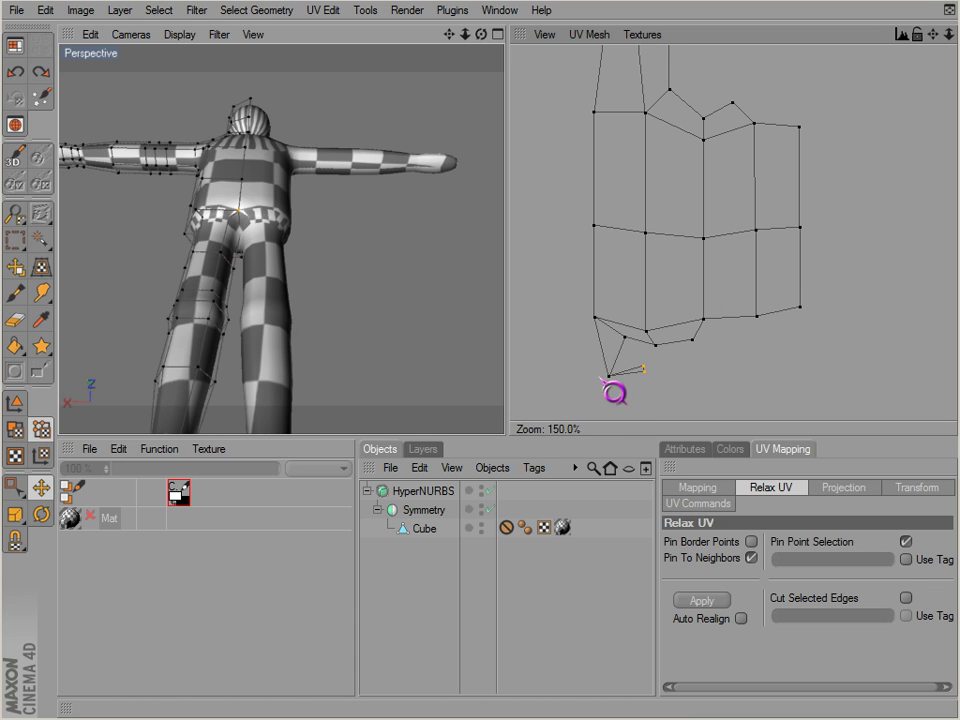
drag(537, 421, 580, 394)
key(ctrl+z)
key(space)
click(15, 429)
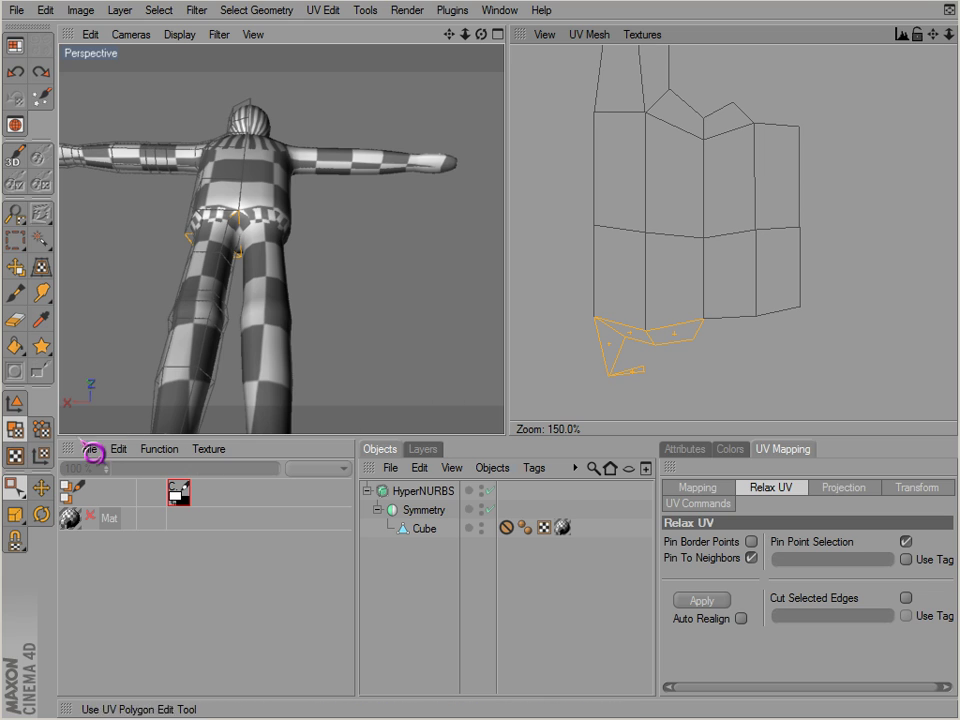
Relax the selected UV polygons below the torso's bottom edge with Pin To Neighbors and Pin Point Selection enabled.
click(917, 488)
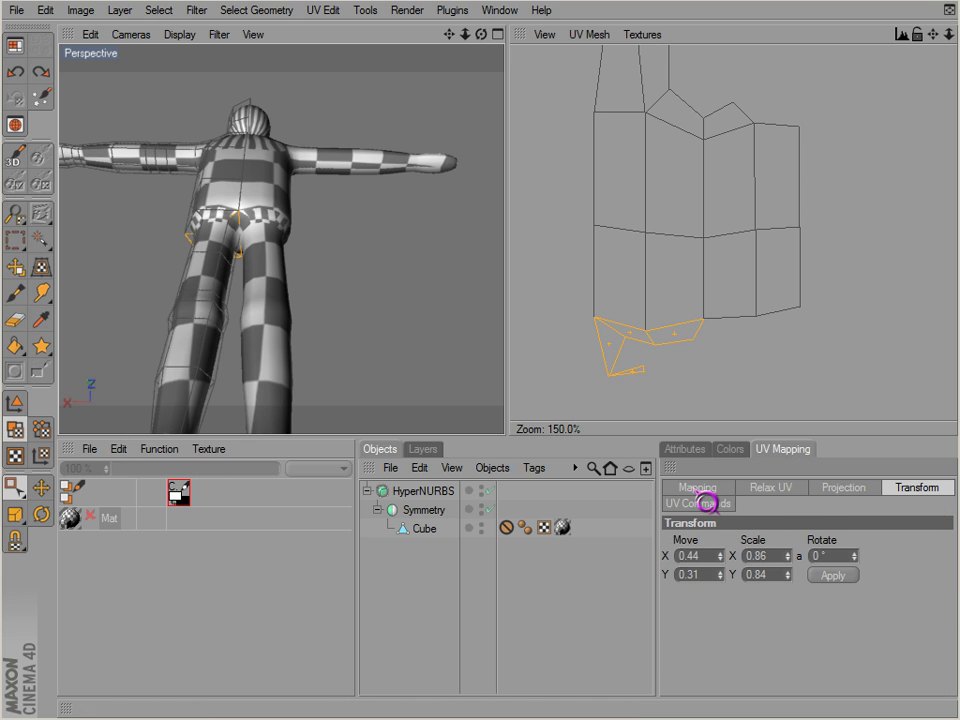
click(850, 488)
click(792, 489)
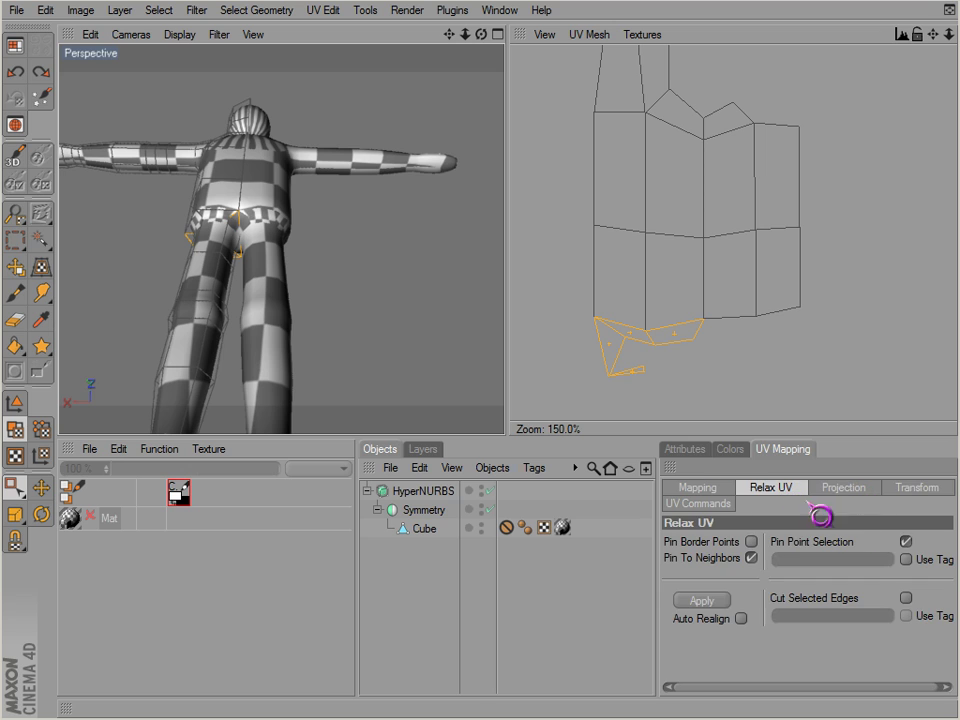
click(716, 600)
Select the pointed UV triangle below the torso island, turn off HyperNURBS and locate the triangle at the model's crotch.
click(605, 365)
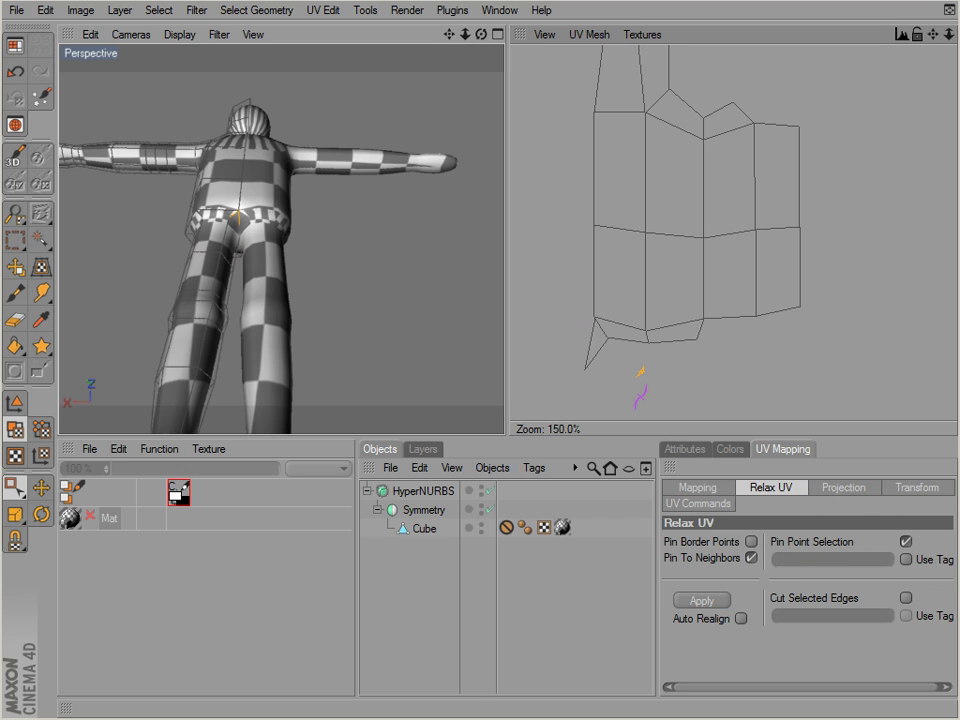
alt+drag(216, 282, 222, 276)
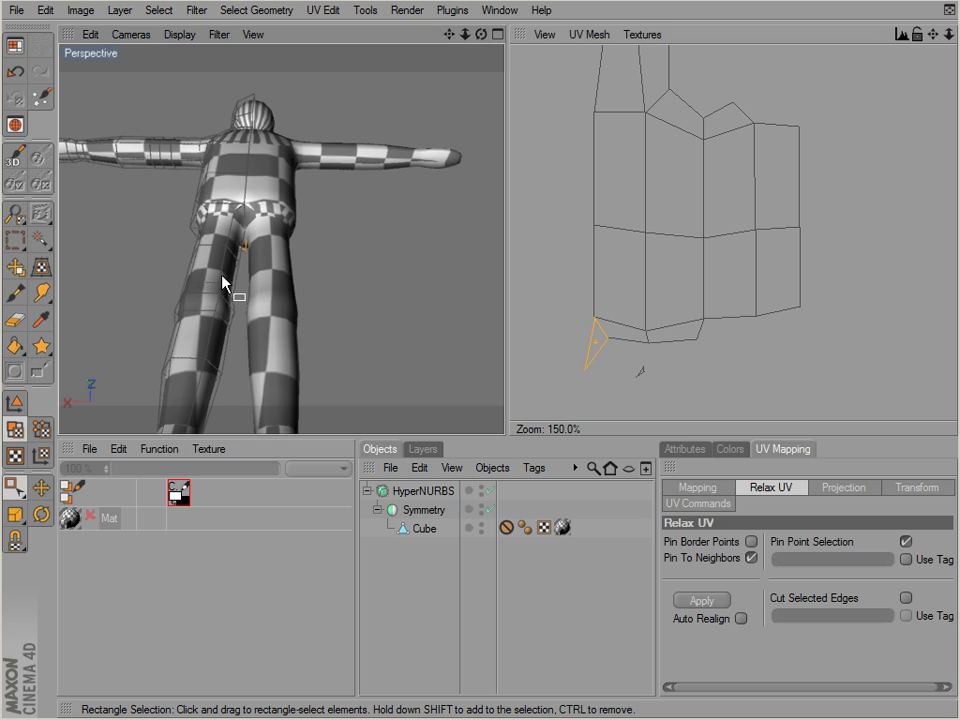
click(489, 490)
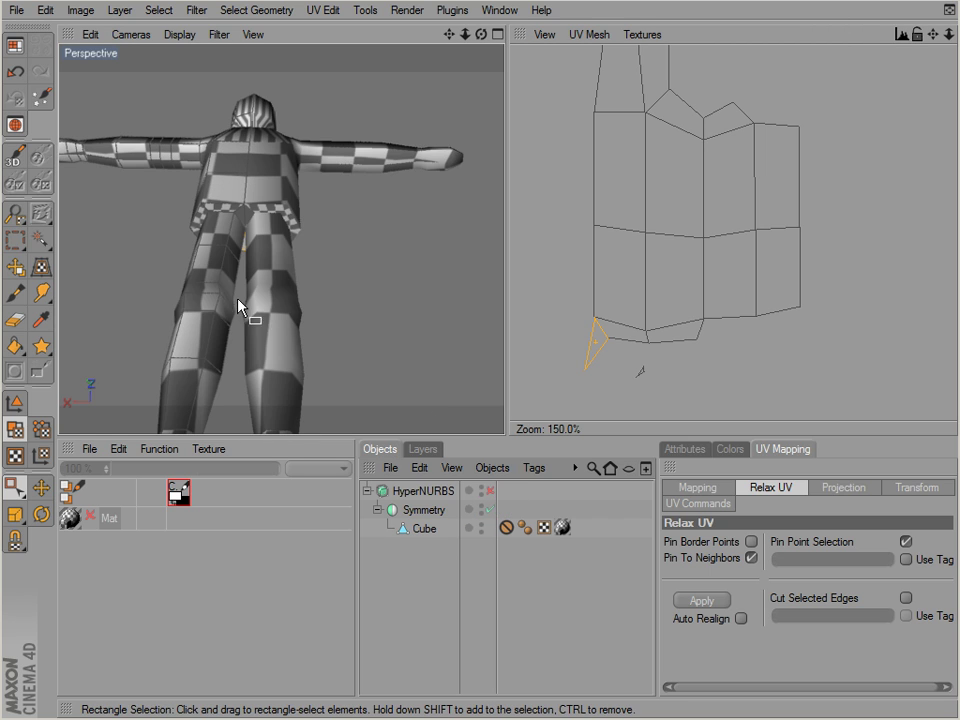
alt+right_drag(229, 300, 201, 278)
alt+middle_drag(201, 278, 241, 294)
alt+drag(202, 279, 507, 437)
alt+right_drag(507, 442, 274, 296)
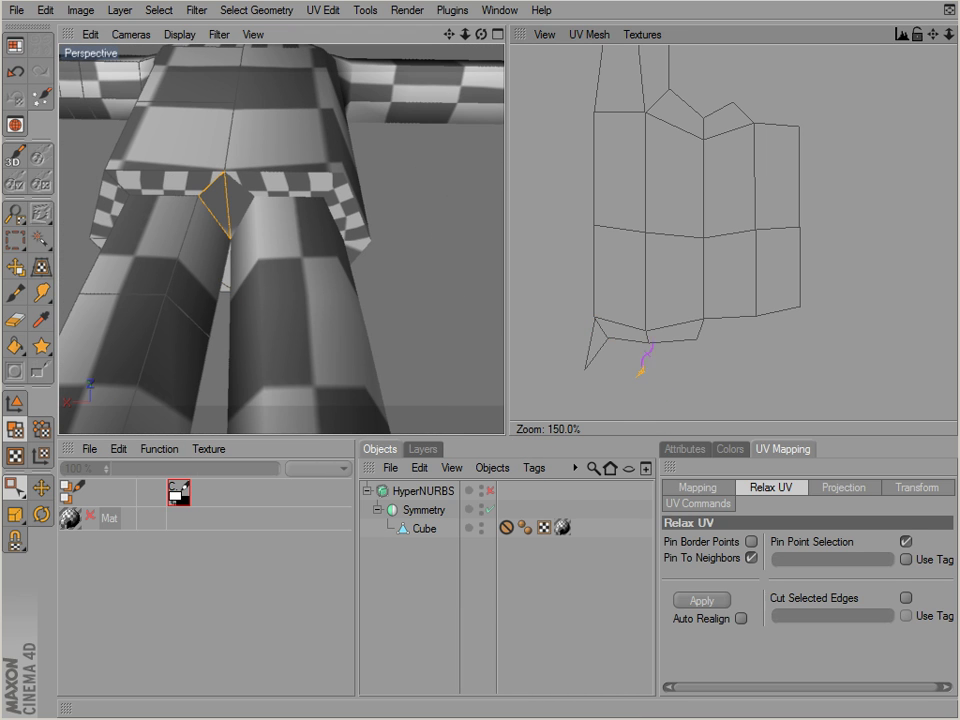
Examine from below which UV polygons the crotch faces of the model correspond to.
alt+right_drag(643, 347, 652, 311)
alt+middle_drag(620, 252, 617, 274)
alt+drag(255, 245, 212, 240)
click(233, 203)
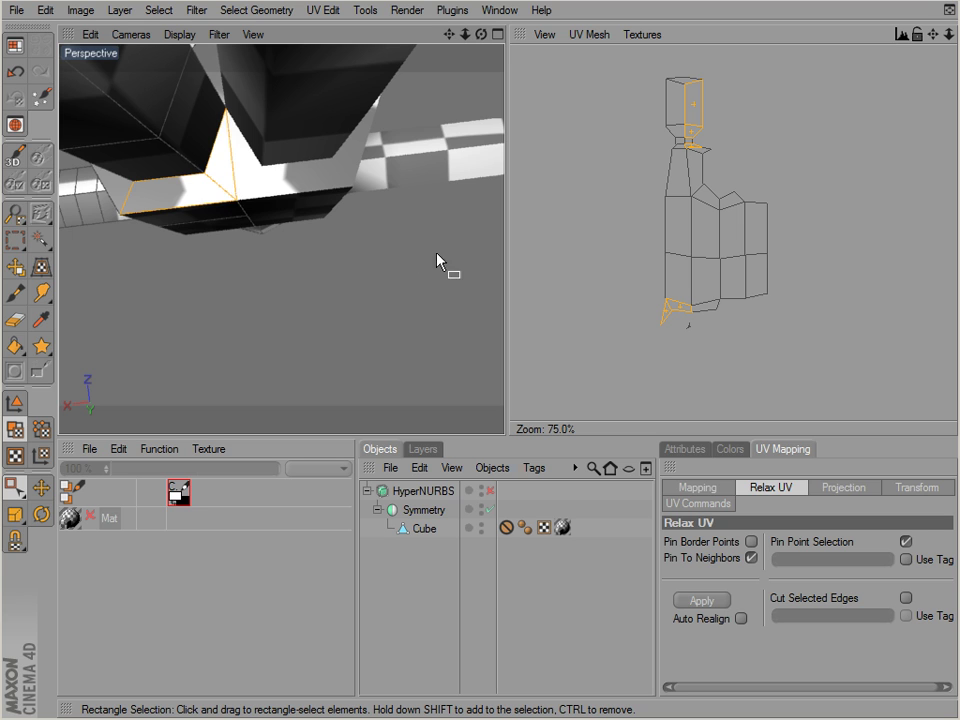
ctrl+drag(613, 86, 692, 149)
ctrl+drag(643, 205, 753, 71)
alt+drag(369, 244, 246, 182)
click(244, 178)
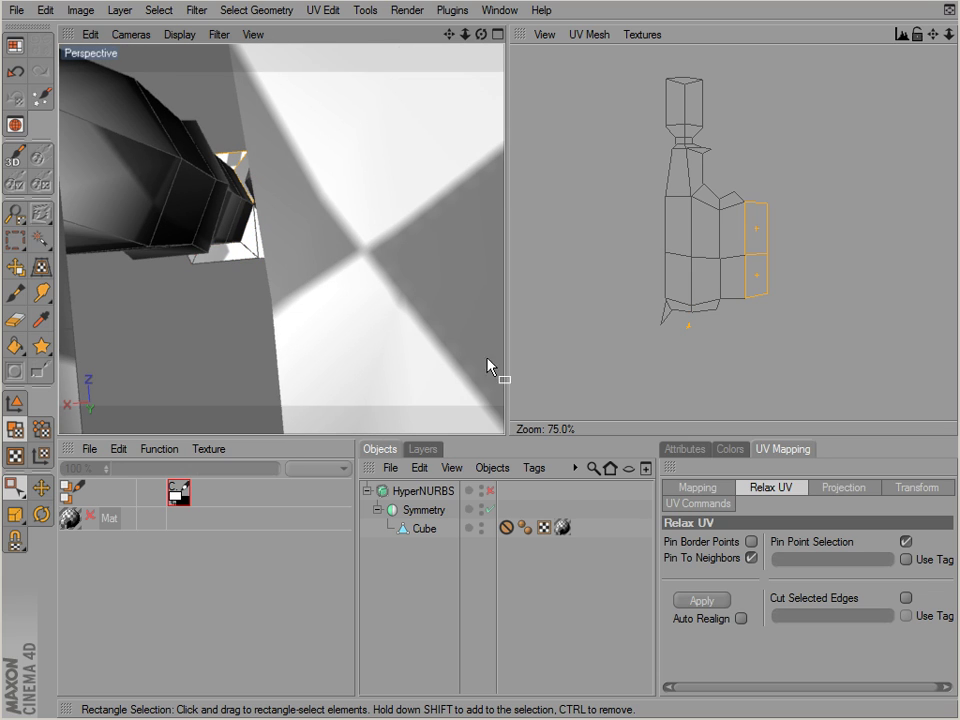
Move the small detached crotch polygon below the back torso island's outer bottom corner and join their nearby points with UV Terrace.
drag(671, 321, 694, 325)
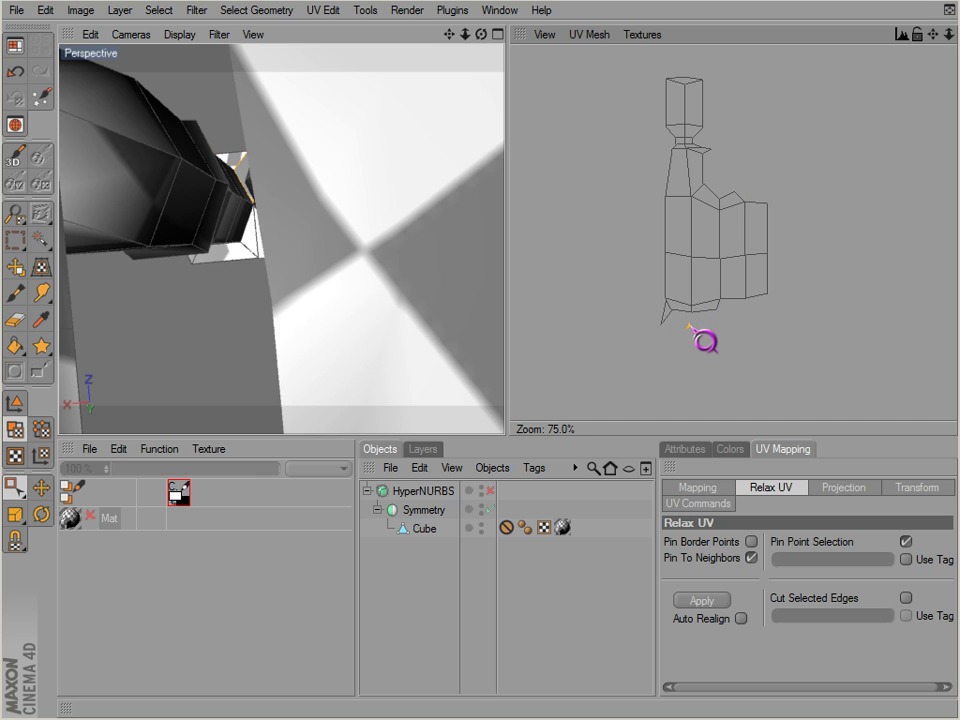
scroll(699, 343, up, 3)
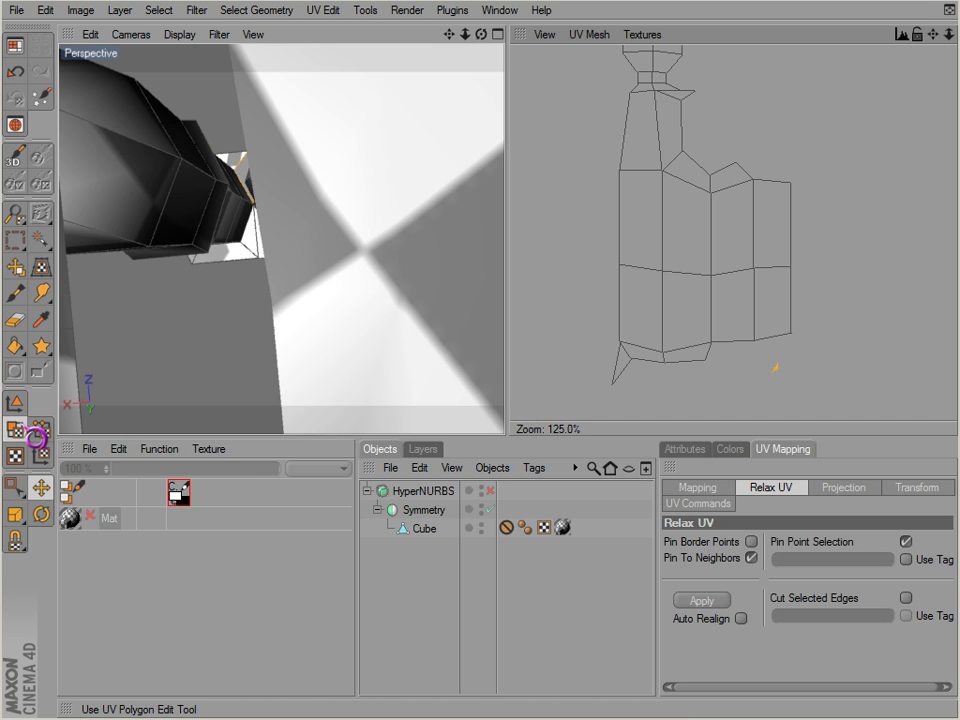
click(40, 432)
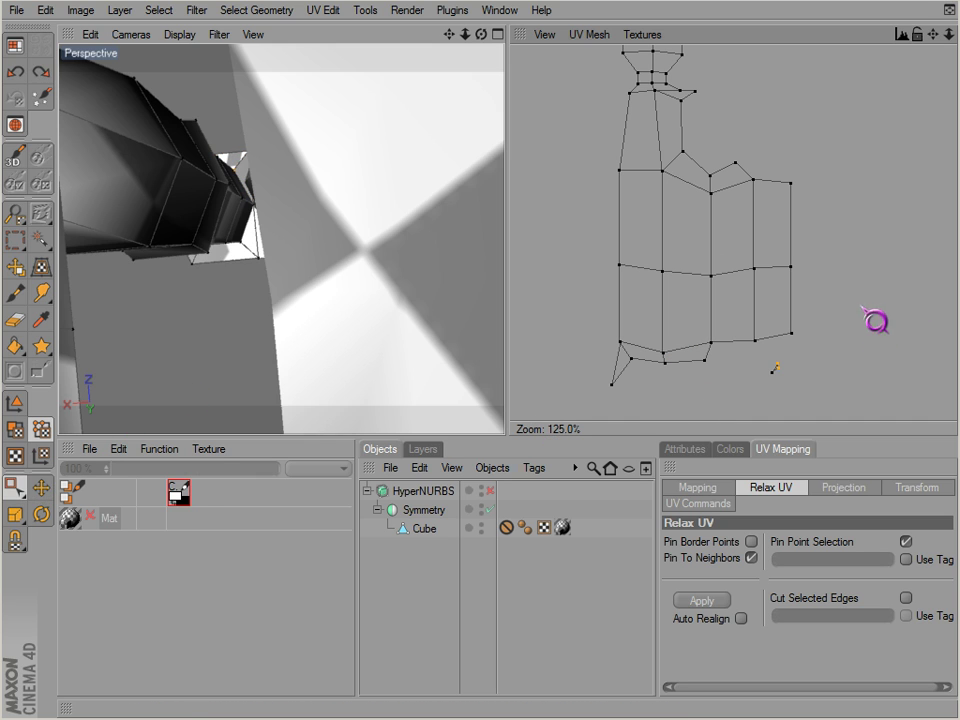
drag(863, 312, 739, 399)
click(917, 487)
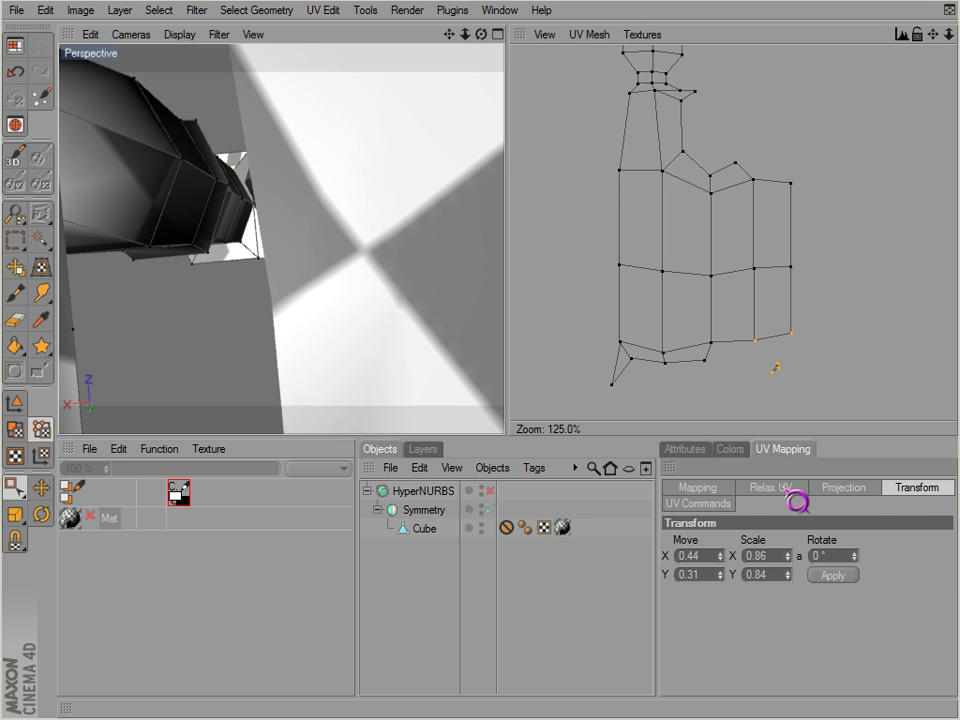
click(724, 502)
click(889, 542)
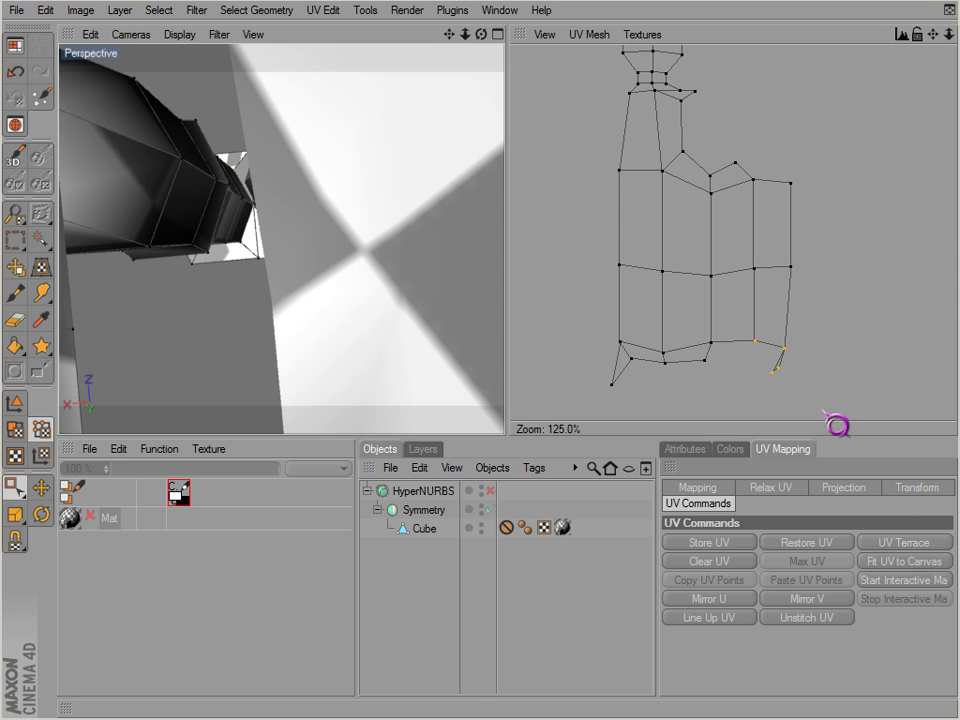
Move the joined crotch polygon's free UV points outward to unfold it, and return to UV polygon editing.
click(746, 351)
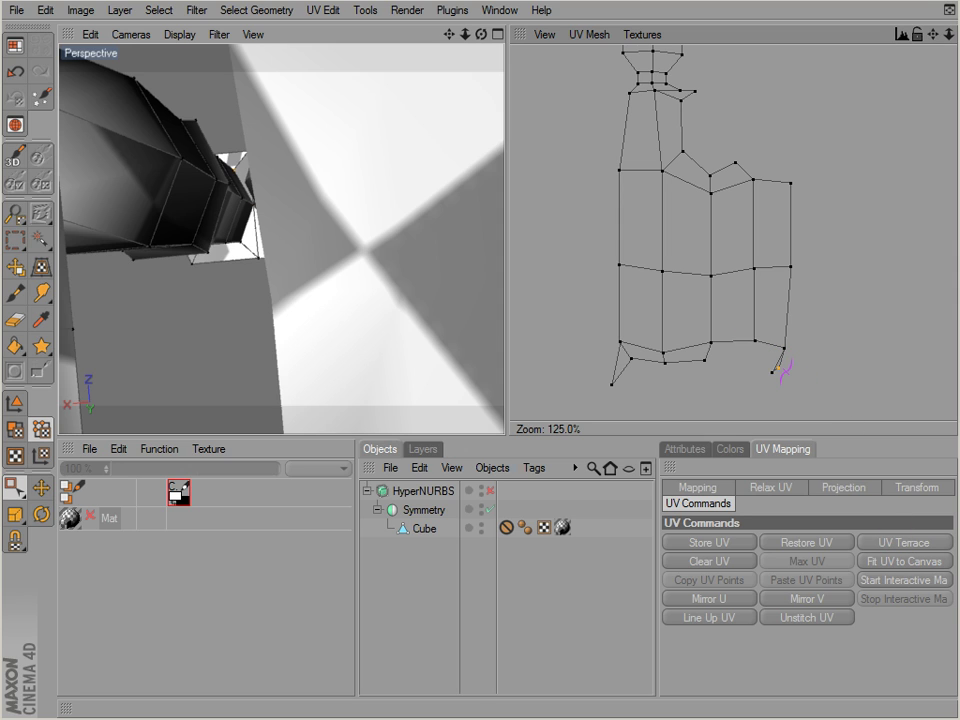
key(e)
drag(818, 355, 818, 353)
key(space)
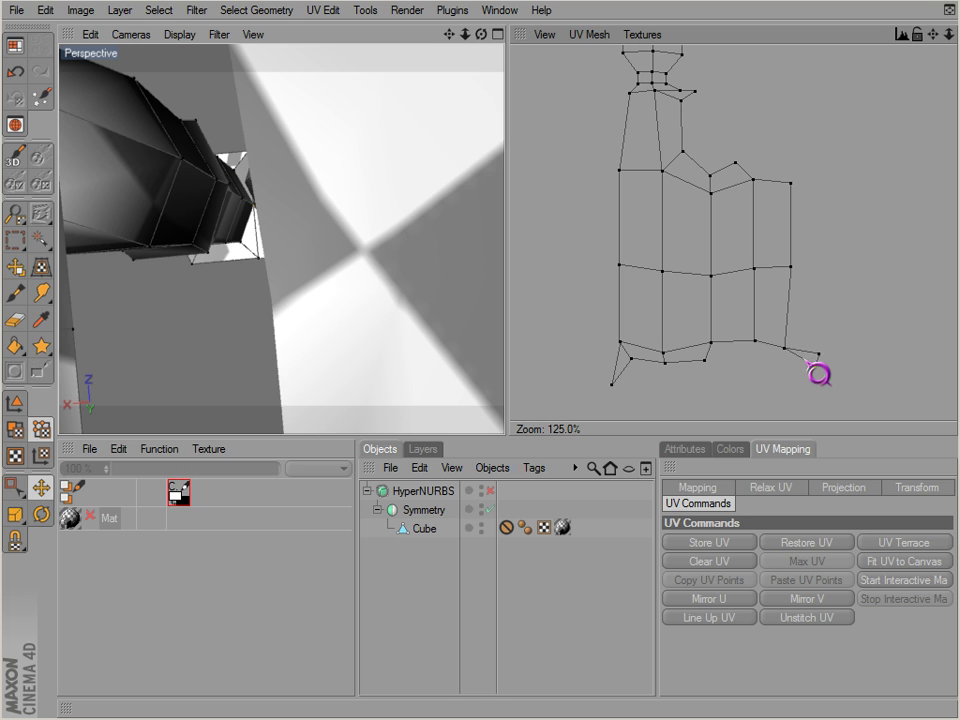
drag(761, 306, 805, 350)
click(15, 428)
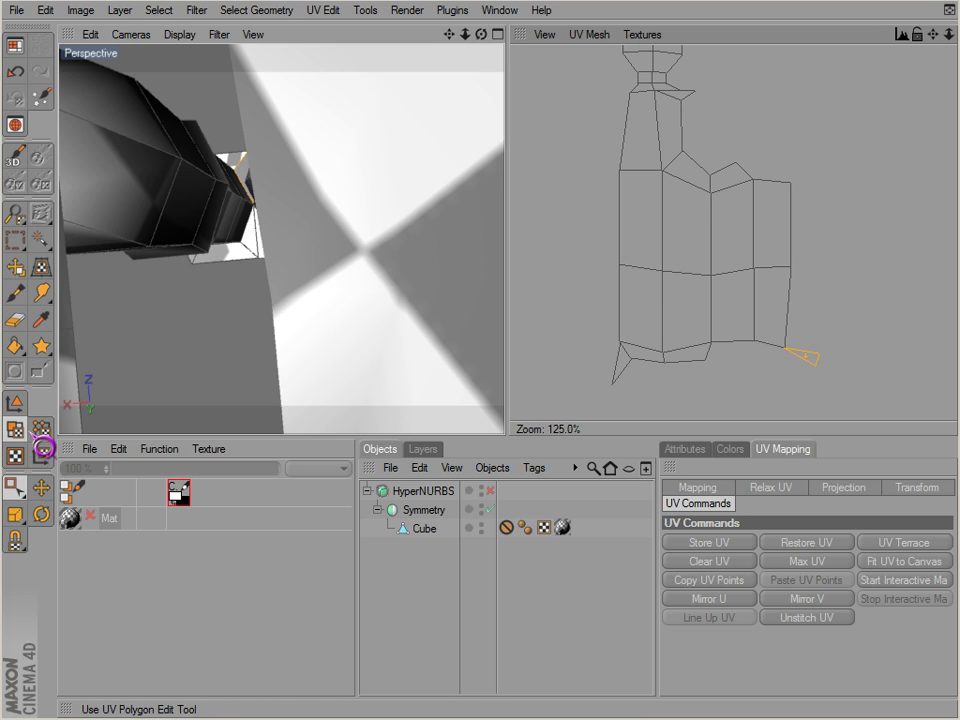
Check the joined torso UVs against the model by selecting polygon areas and viewing the checker pattern from behind.
scroll(777, 311, down, 1)
drag(795, 257, 754, 280)
scroll(370, 275, down, 5)
alt+drag(282, 280, 504, 433)
drag(617, 259, 666, 310)
alt+drag(300, 290, 504, 433)
drag(753, 218, 779, 366)
drag(808, 313, 780, 344)
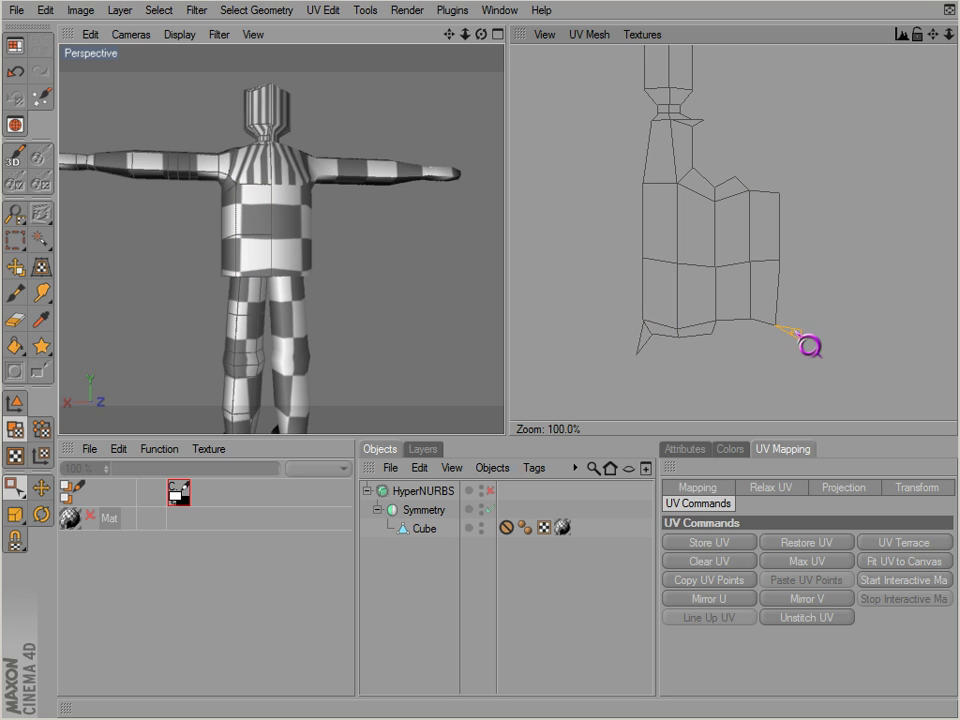
Identify the front head UV polygons and select the polygons on the back of the model's head and neck.
scroll(628, 371, down, 1)
mouse_move(352, 238)
alt+mouse_down()
mouse_move(504, 435)
mouse_move(352, 238)
alt+mouse_up()
drag(619, 81, 752, 156)
alt+drag(499, 224, 266, 197)
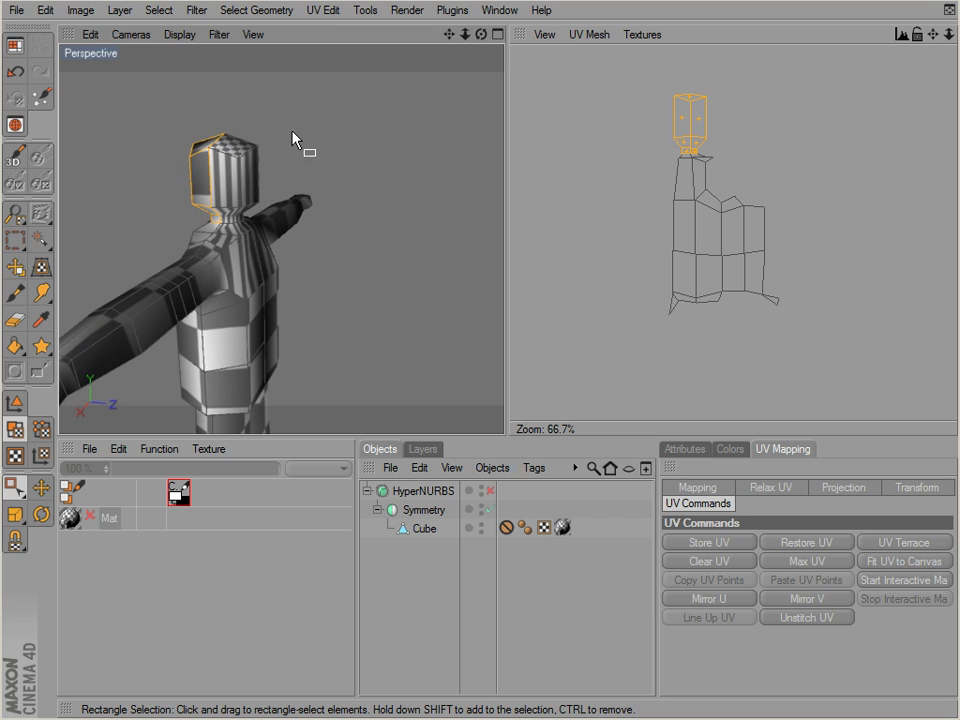
drag(292, 131, 231, 233)
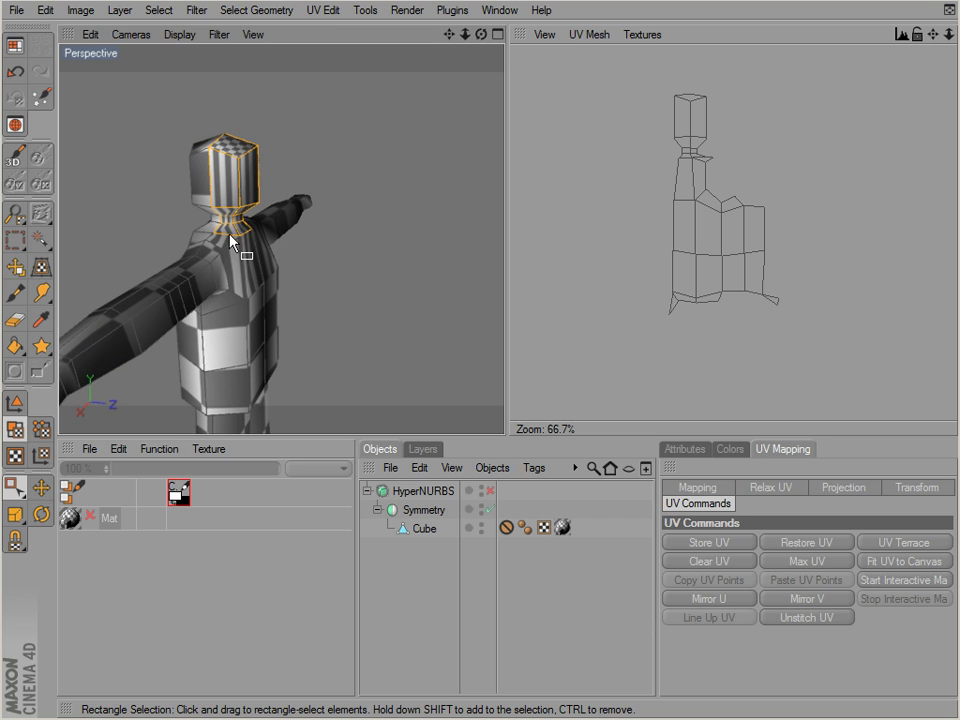
alt+drag(284, 276, 506, 439)
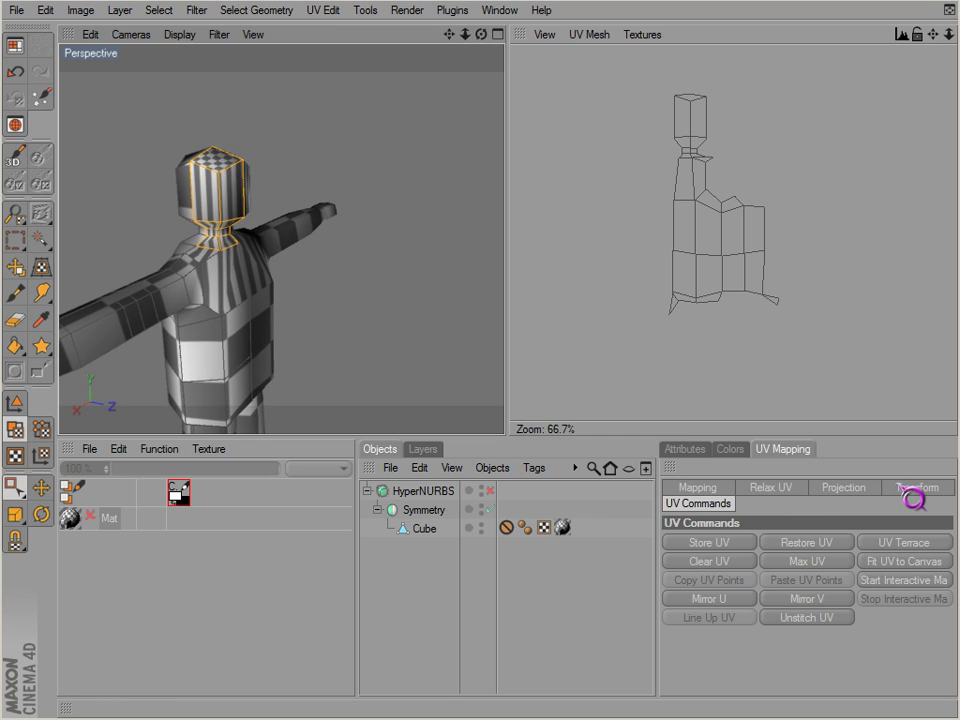
Apply a Frontal projection to the selected back head and neck polygons and place their island beside the front head UVs.
click(845, 488)
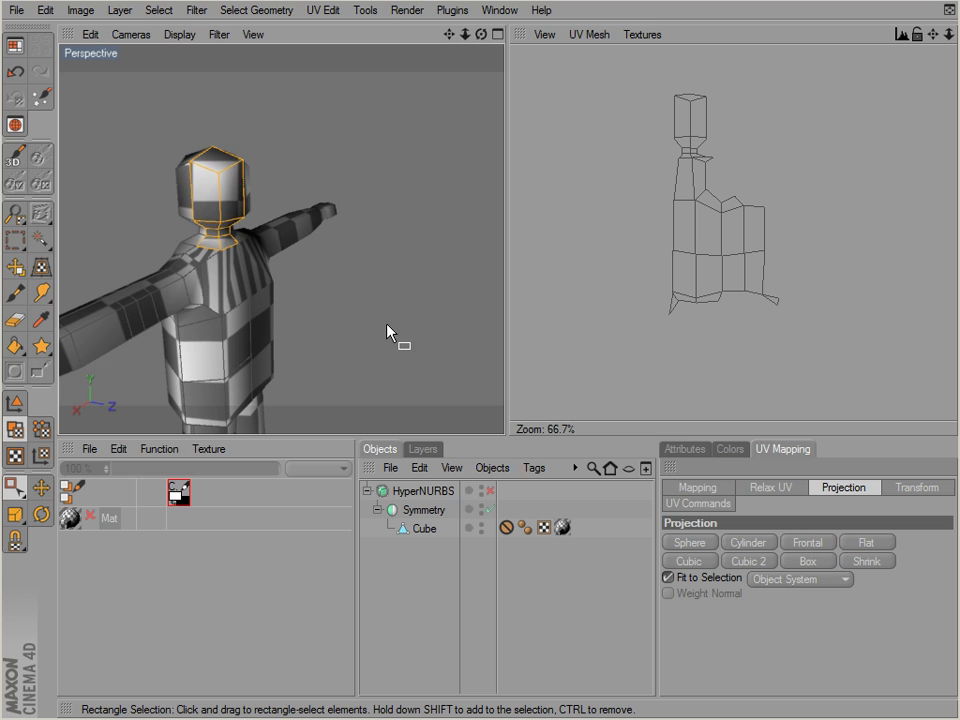
scroll(714, 330, down, 3)
scroll(714, 322, up, 1)
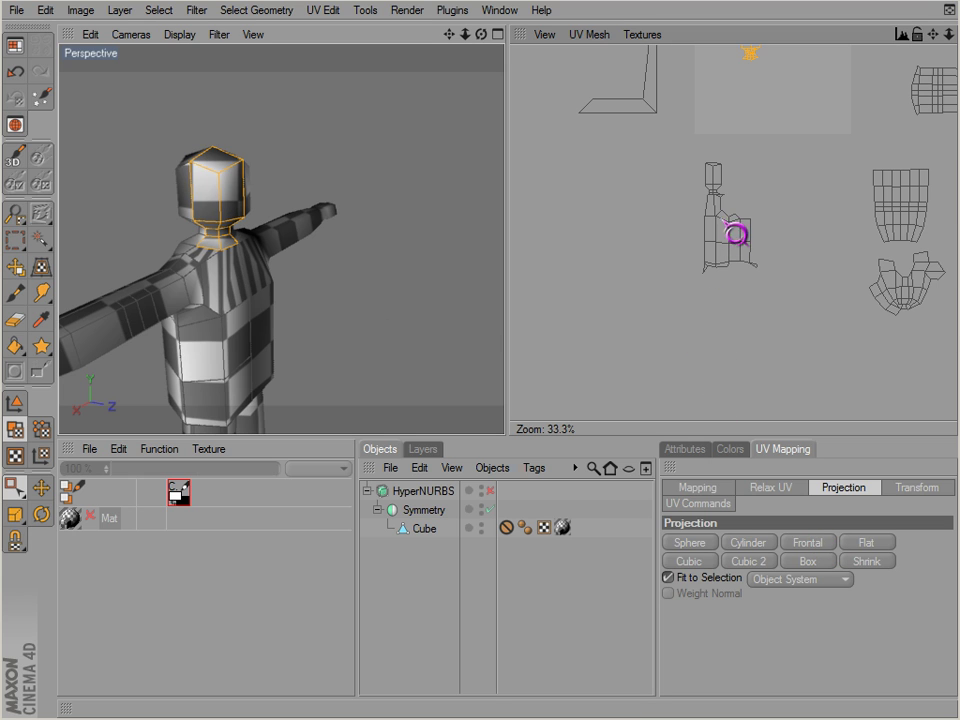
key(e)
scroll(766, 78, up, 4)
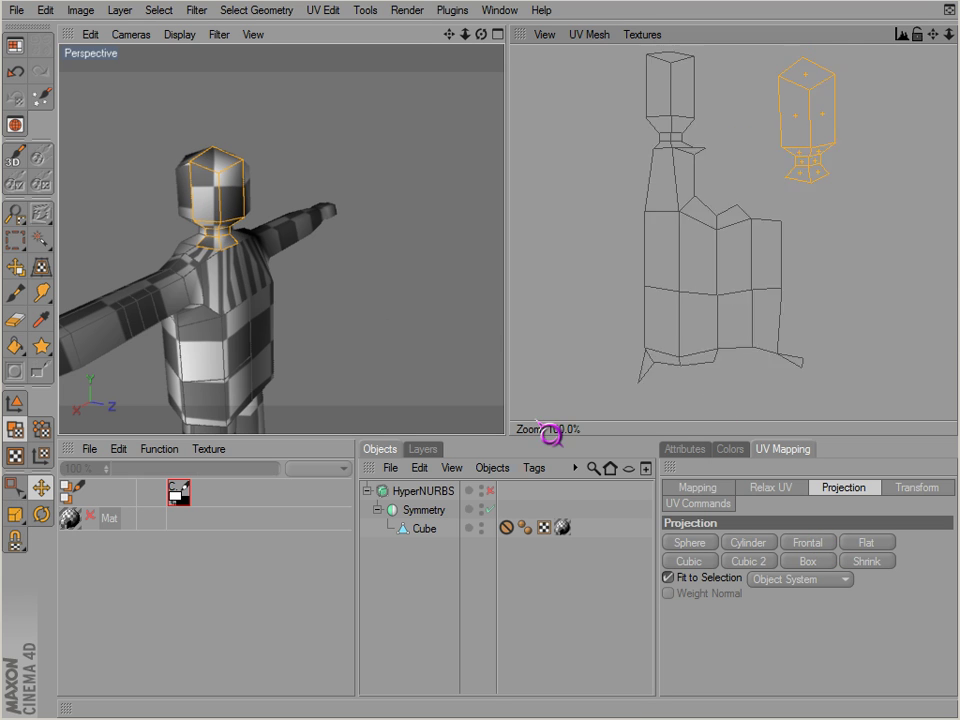
drag(793, 131, 692, 92)
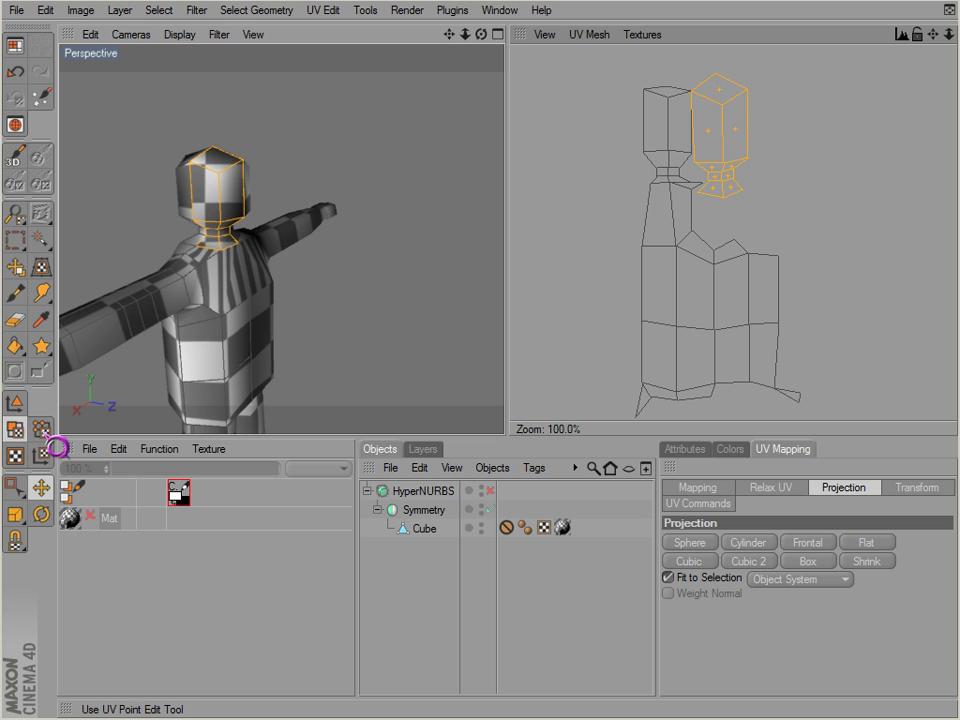
Scale the back head island slightly to match the front one and join the points along their seam with UV Terrace.
key(t)
drag(692, 90, 701, 204)
click(15, 490)
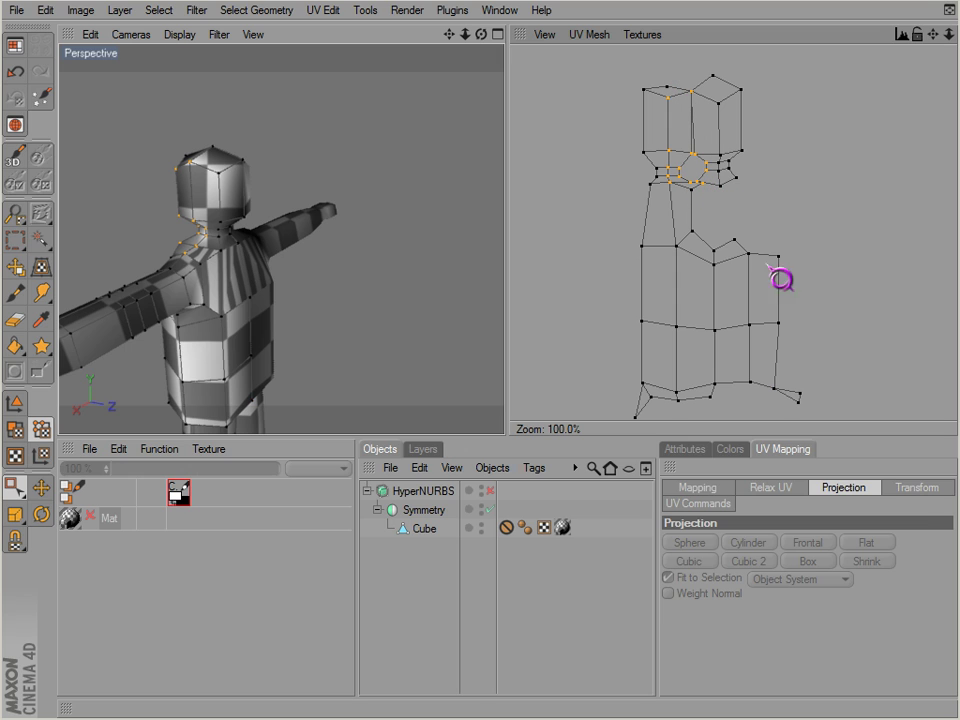
click(905, 488)
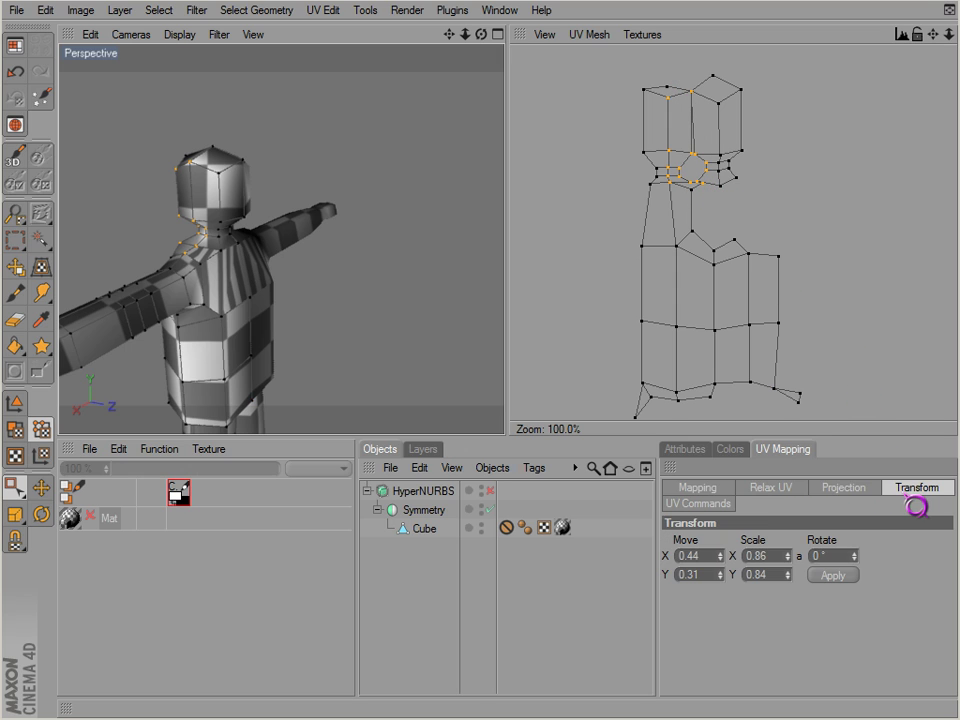
click(698, 503)
click(890, 543)
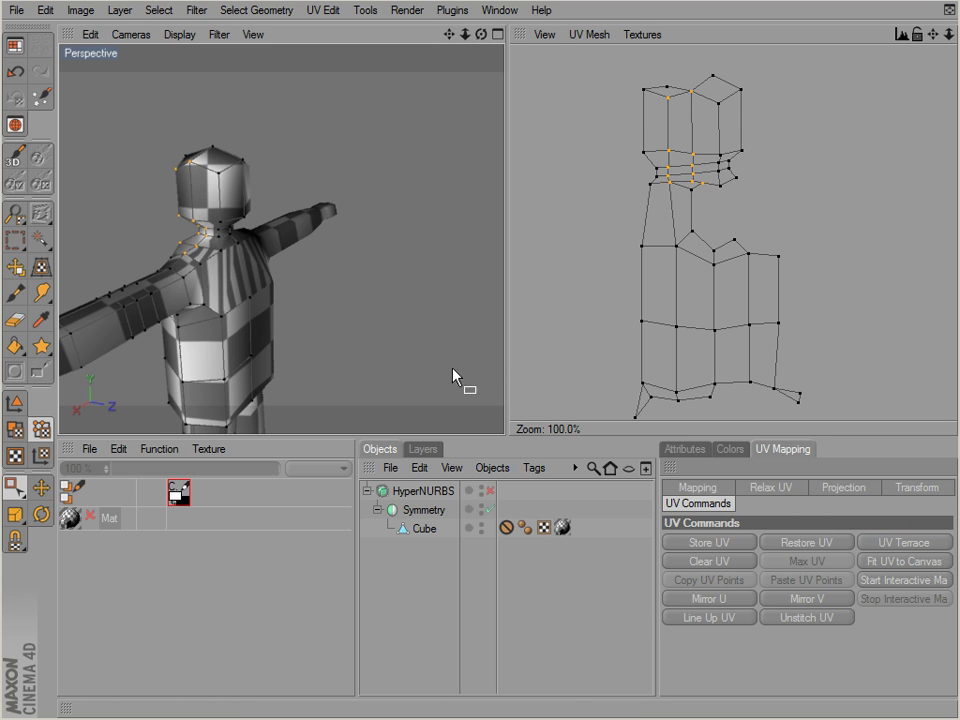
Turn off Pin Border Points with Pin To Neighbors kept on, and try relaxing the UVs of the head, neck and upper chest polygons.
click(15, 429)
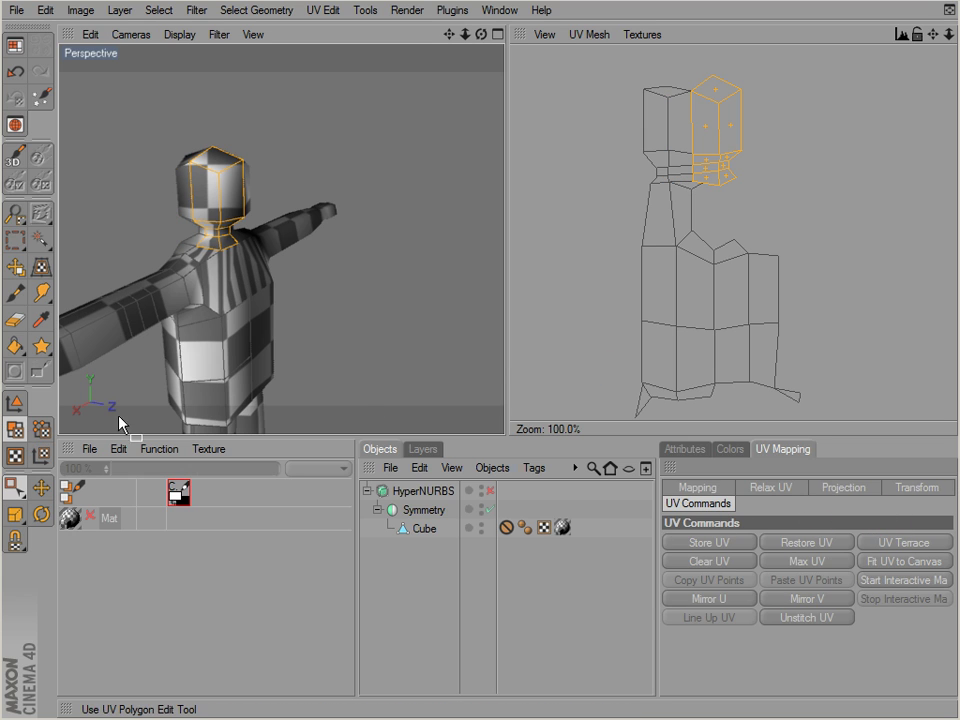
click(752, 92)
drag(760, 73, 638, 216)
click(771, 487)
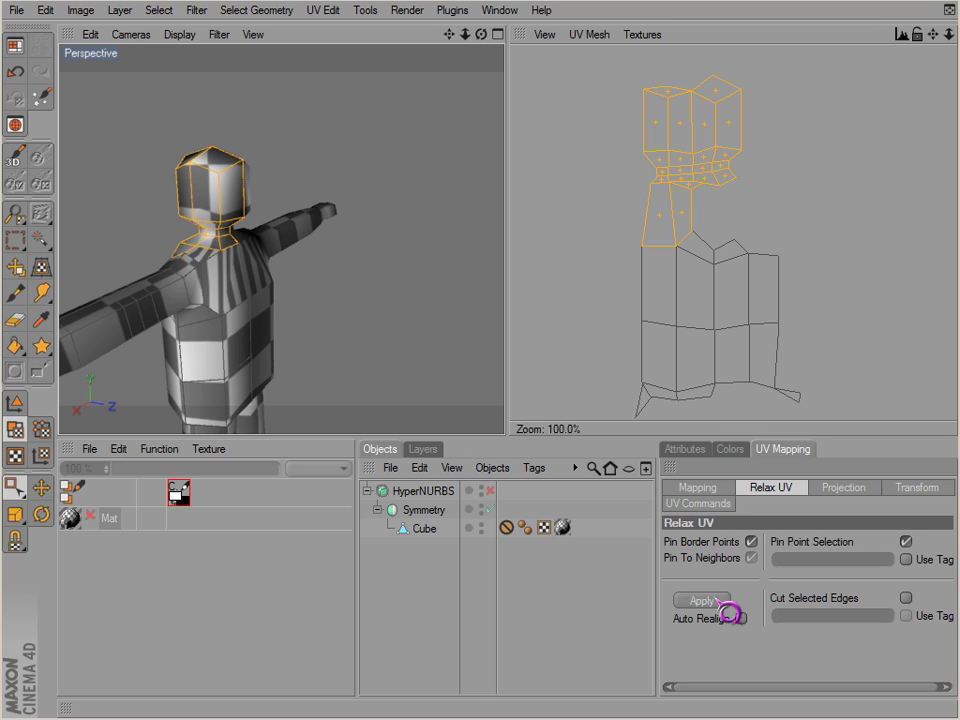
click(751, 557)
click(704, 600)
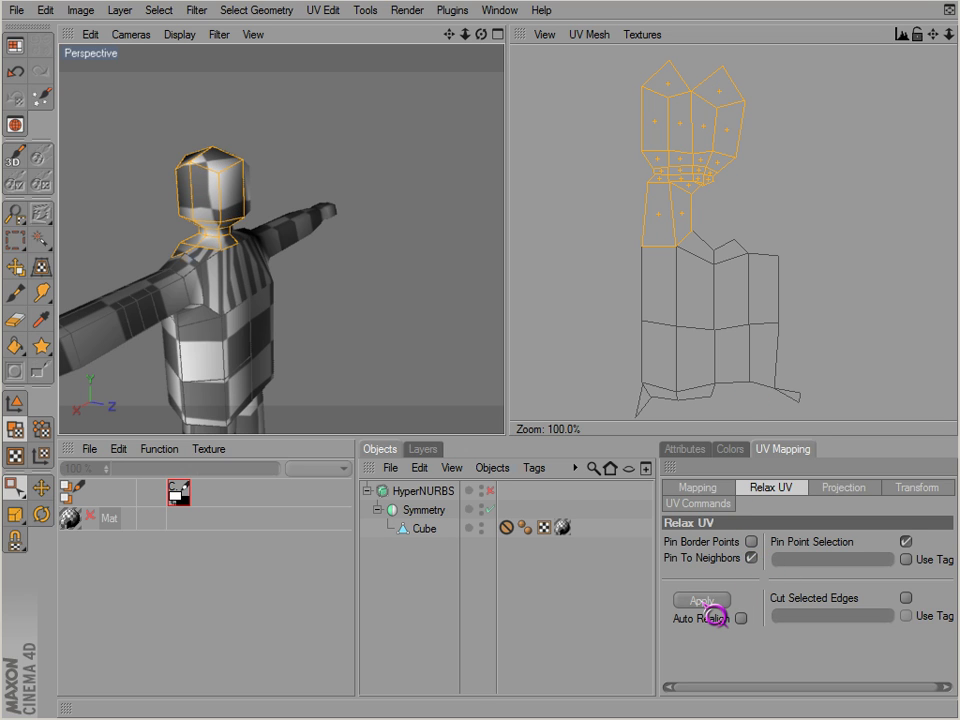
key(ctrl+z)
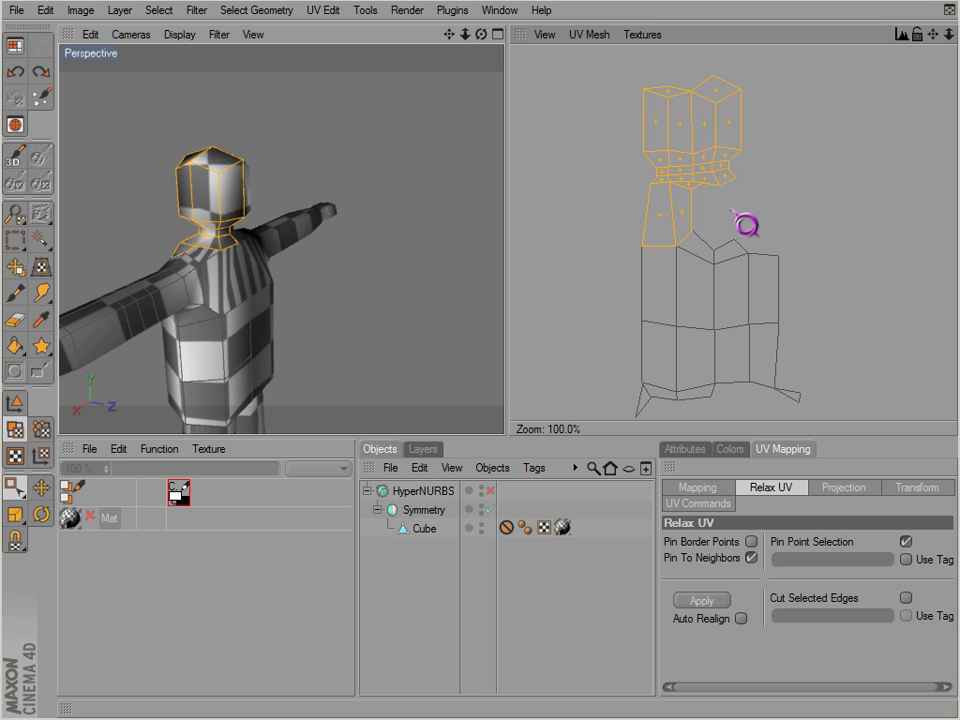
Try relaxing only the head and neck UV polygons, leaving out the upper chest polygons.
click(741, 216)
drag(613, 57, 790, 176)
click(710, 601)
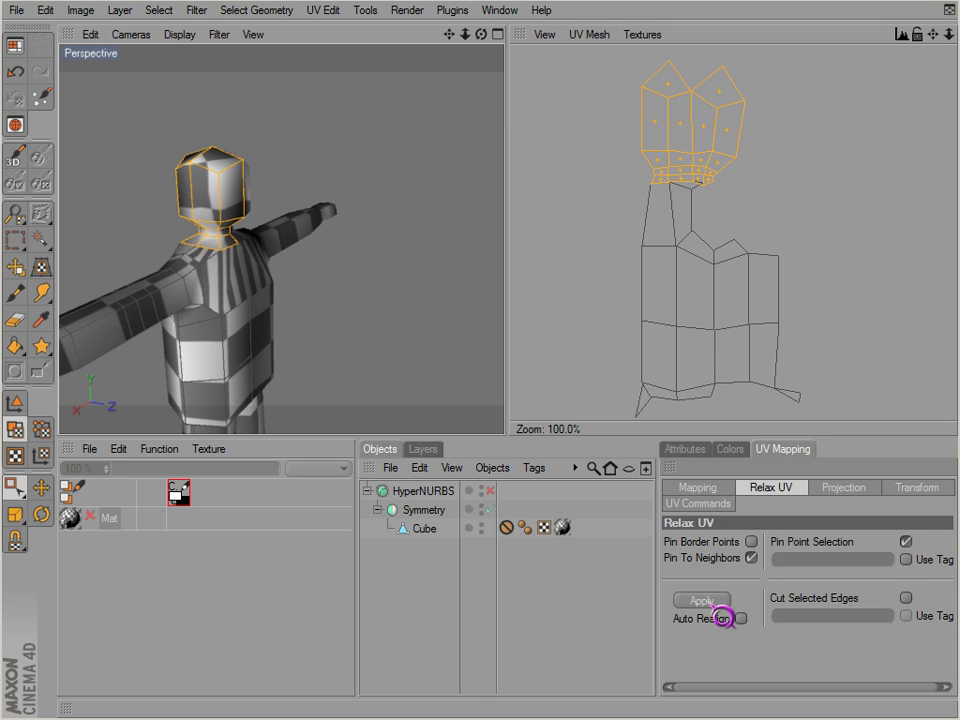
key(ctrl+z)
click(787, 218)
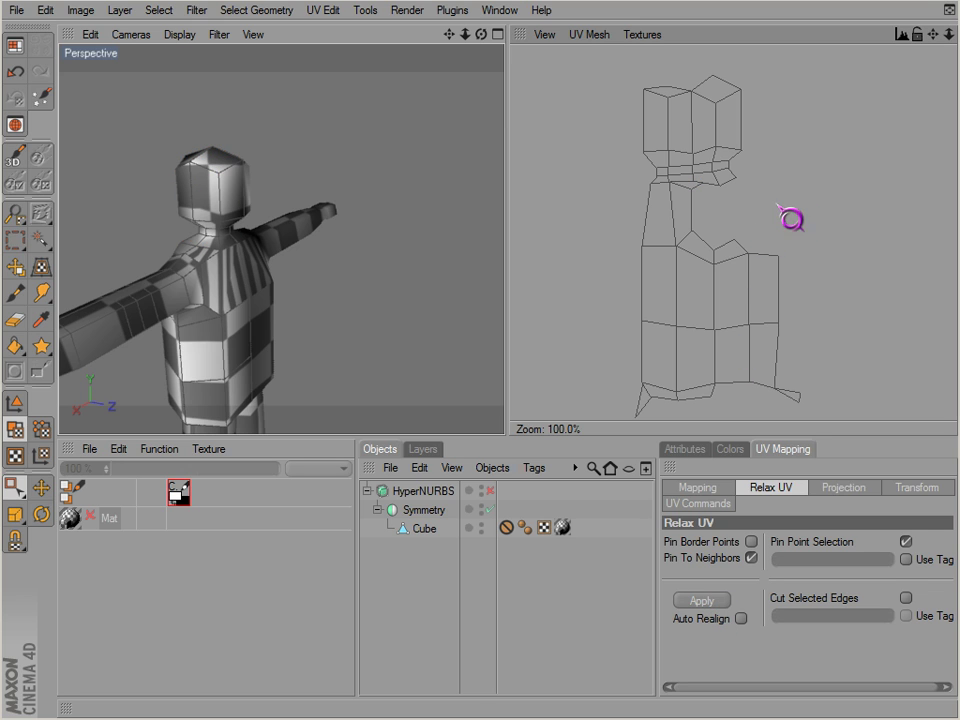
Relax the UV polygons around the base of the neck, then the two at the back of the neck base.
drag(710, 199, 645, 180)
click(712, 602)
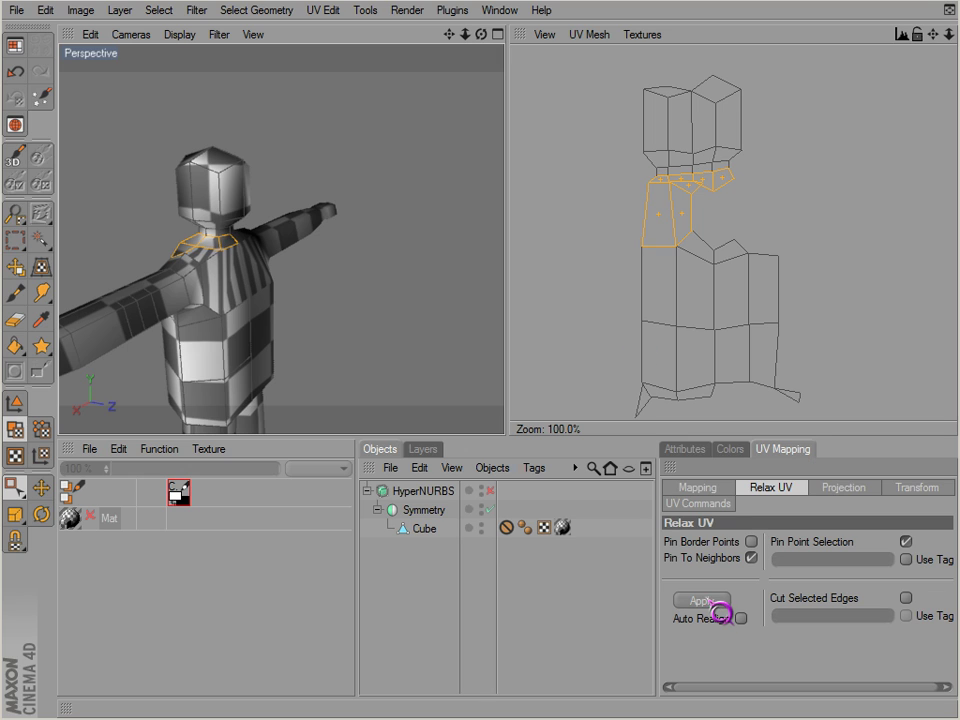
drag(621, 81, 797, 150)
click(712, 180)
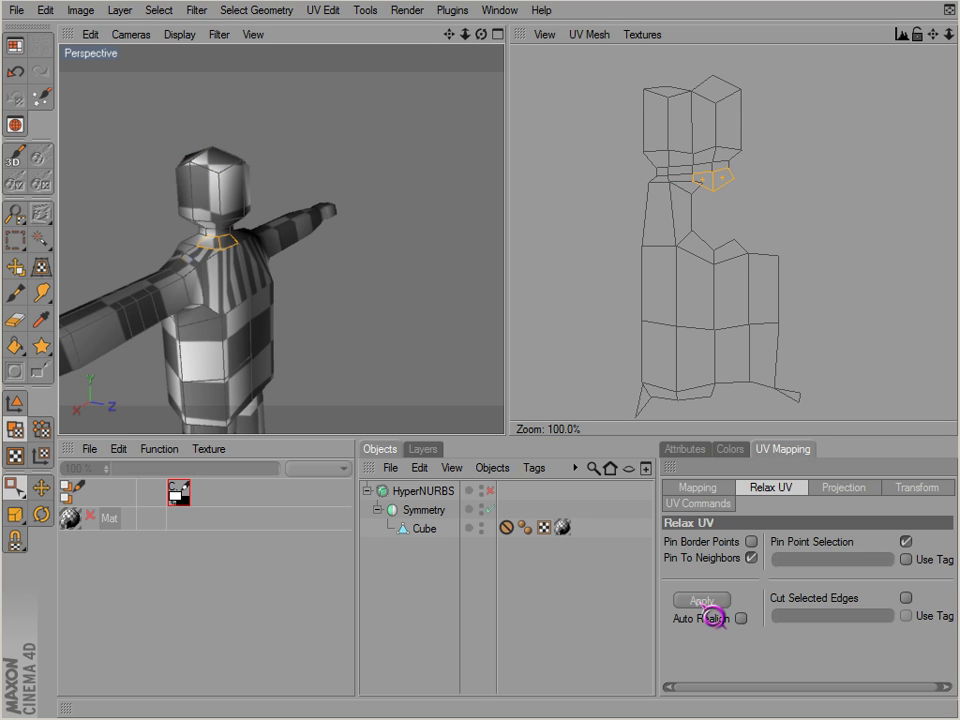
Select the two lower UV points at the back of the neck base and apply UV Terrace to them.
click(41, 429)
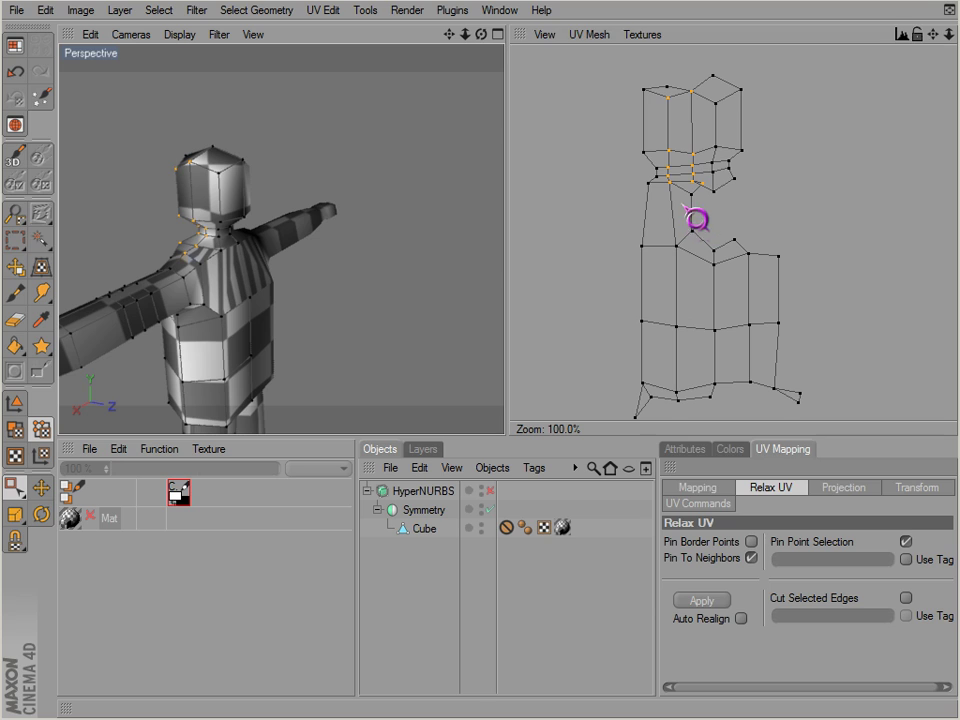
click(709, 211)
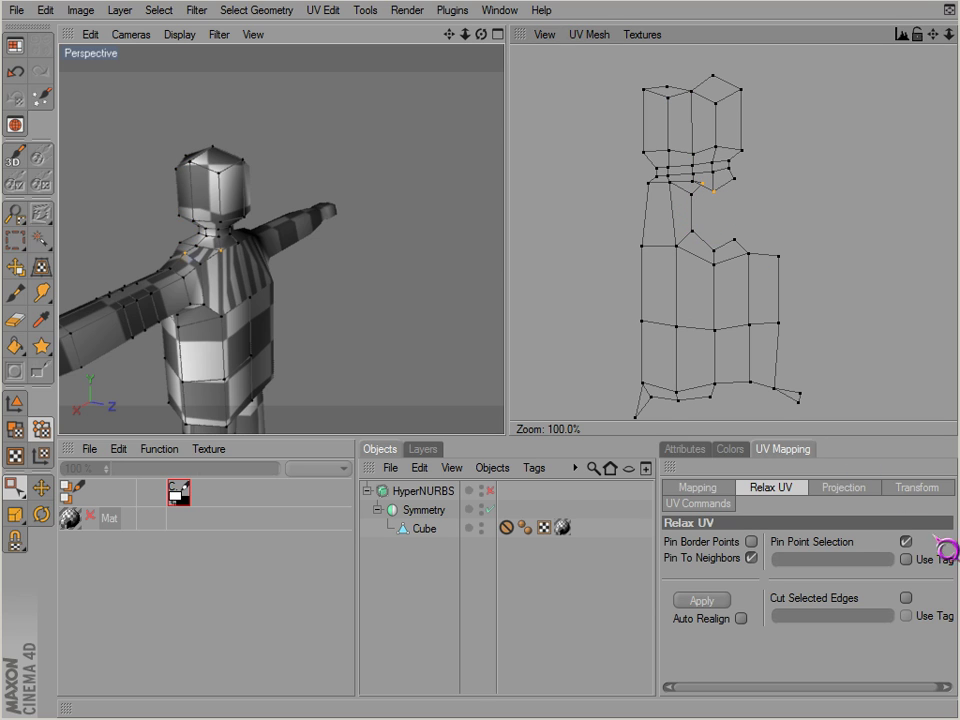
click(917, 487)
click(699, 503)
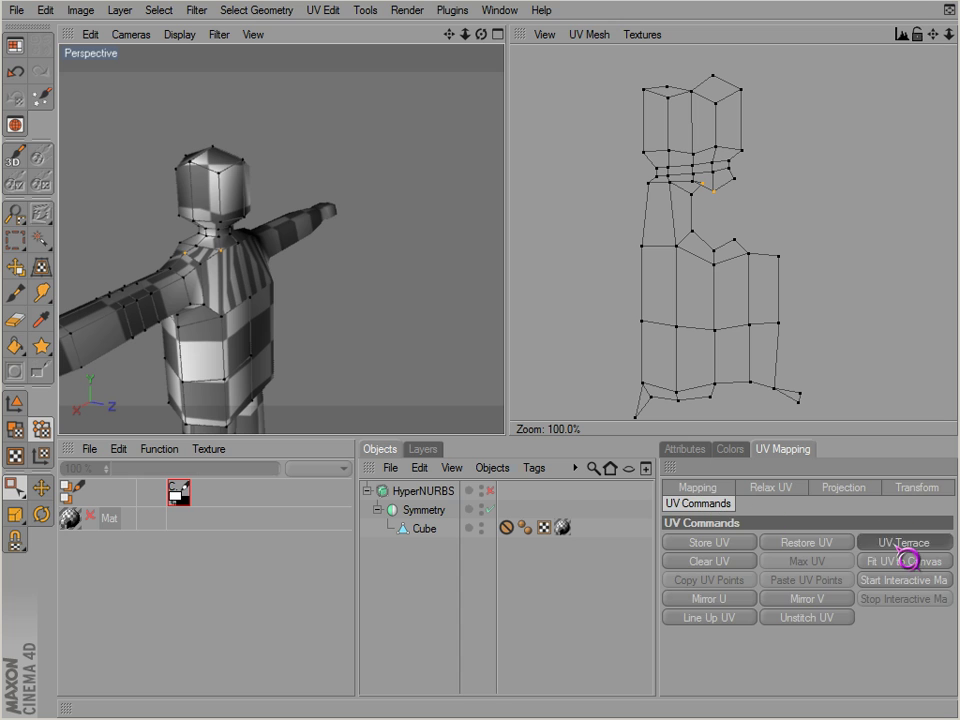
click(731, 213)
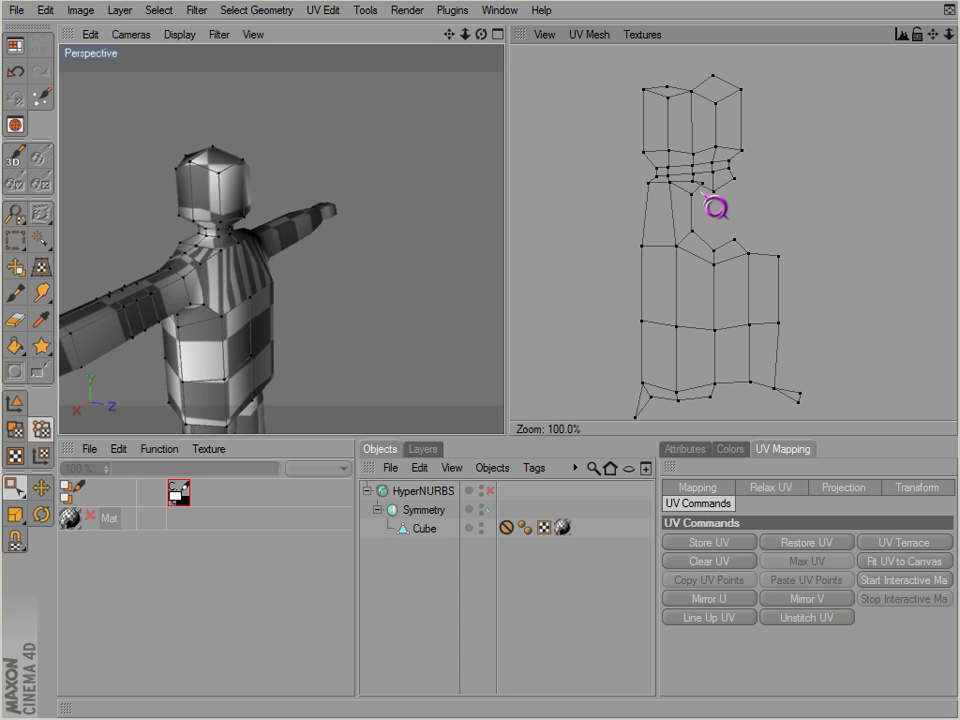
Select the single shoulder polygon just below the neck base on the model and locate its UV polygon.
drag(697, 180, 722, 206)
alt+drag(462, 245, 283, 277)
click(16, 433)
drag(21, 479, 47, 500)
drag(222, 294, 219, 306)
click(228, 303)
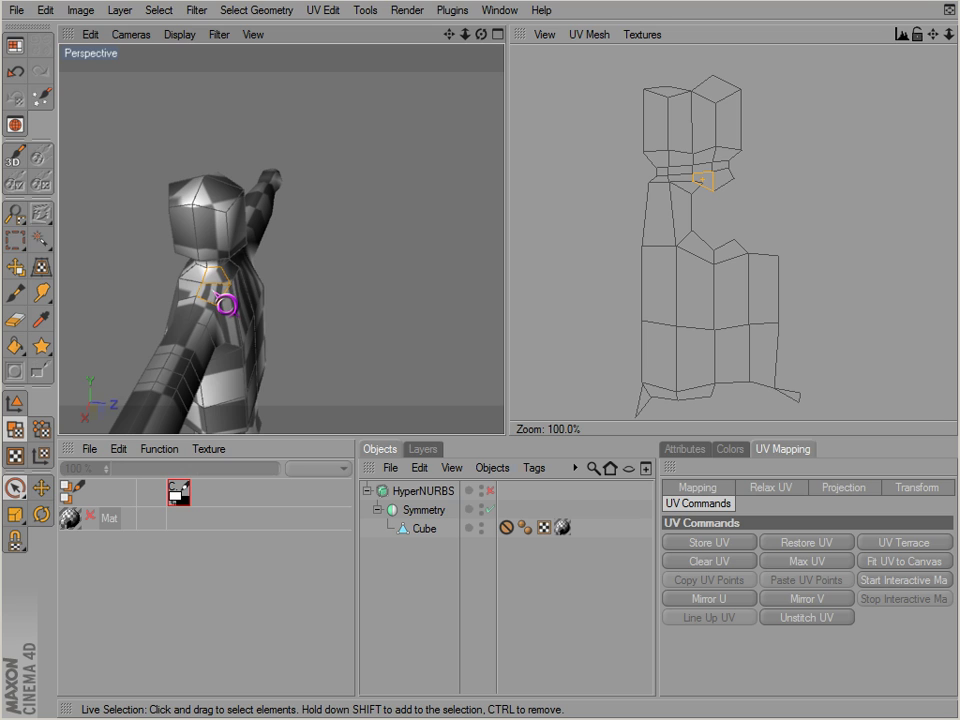
ctrl+click(226, 270)
scroll(736, 264, down, 6)
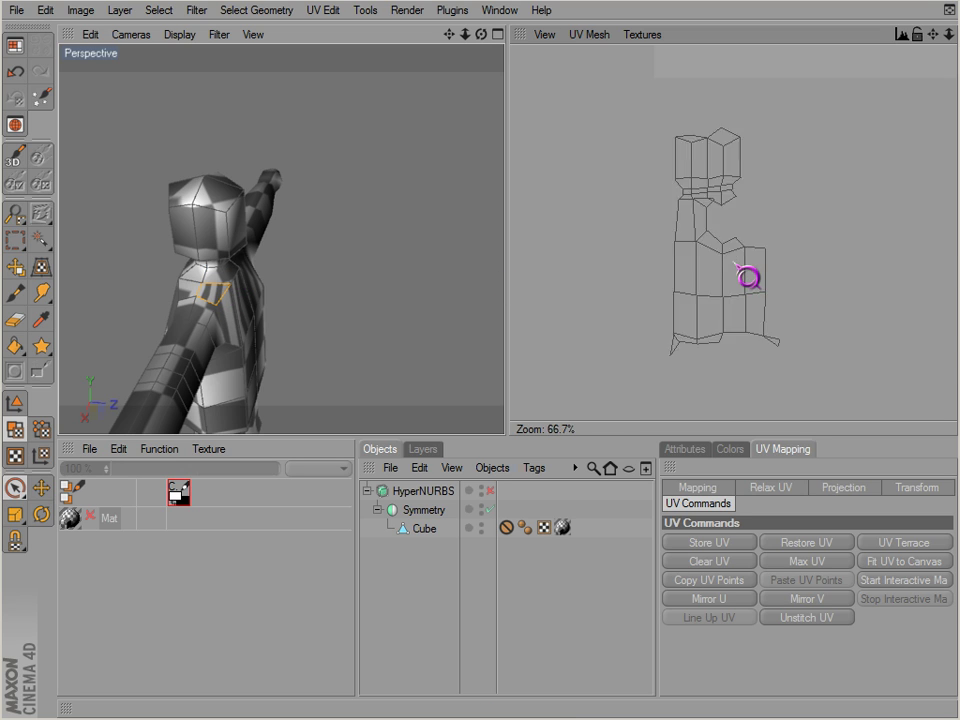
scroll(736, 264, up, 2)
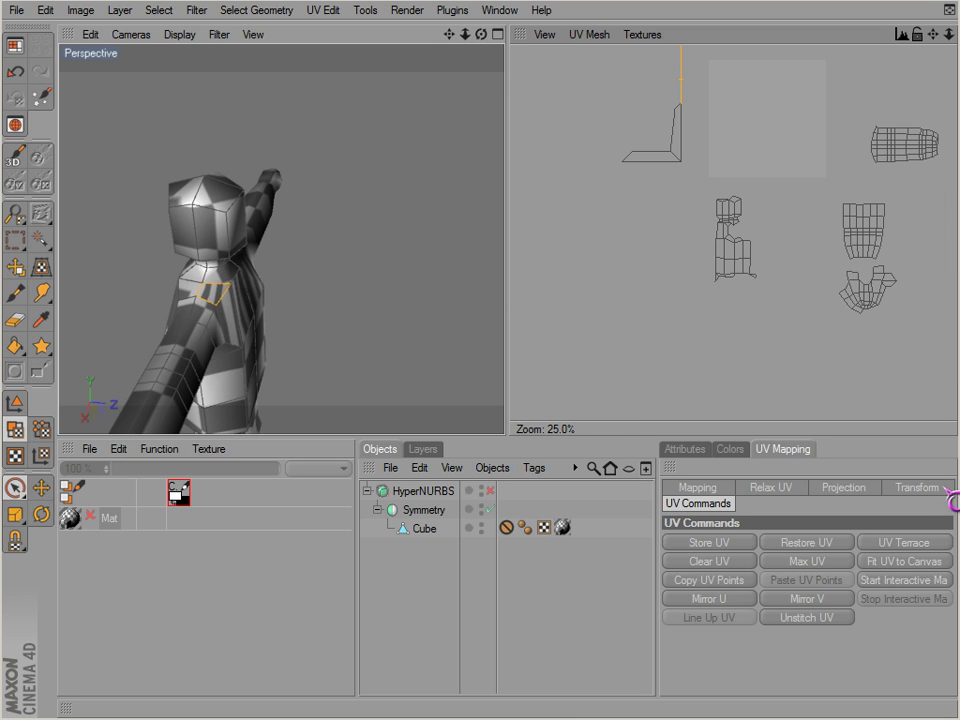
Apply UV Terrace to the selected shoulder polygon and move its UV polygon clear of the head and torso UVs.
click(898, 548)
alt+middle_drag(718, 371, 538, 421)
key(e)
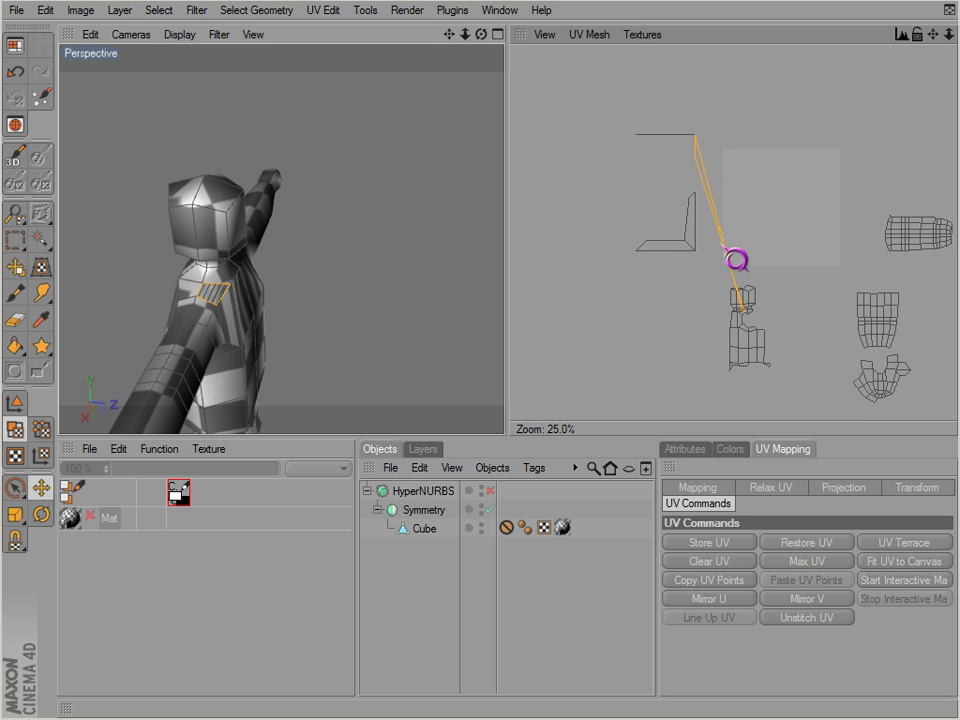
drag(724, 241, 793, 307)
Scale the stretched shoulder UV polygon down and move it beside the UVs of the neck base.
alt+right_drag(759, 335, 739, 328)
key(t)
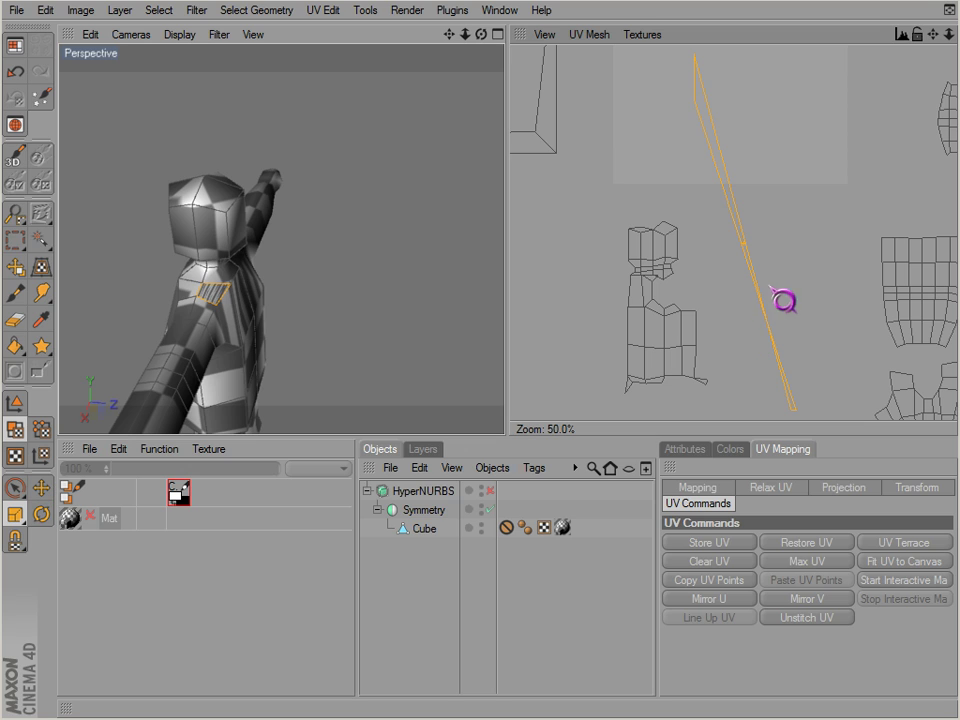
drag(786, 300, 681, 304)
key(e)
scroll(749, 280, up, 2)
alt+middle_drag(613, 319, 747, 245)
Select the UV points around the gap between the shoulder polygon and the neck base, and join them with UV Terrace.
click(41, 432)
mouse_move(594, 265)
mouse_down()
mouse_move(656, 303)
mouse_move(639, 321)
mouse_up()
key(ctrl+z)
key(space)
click(916, 488)
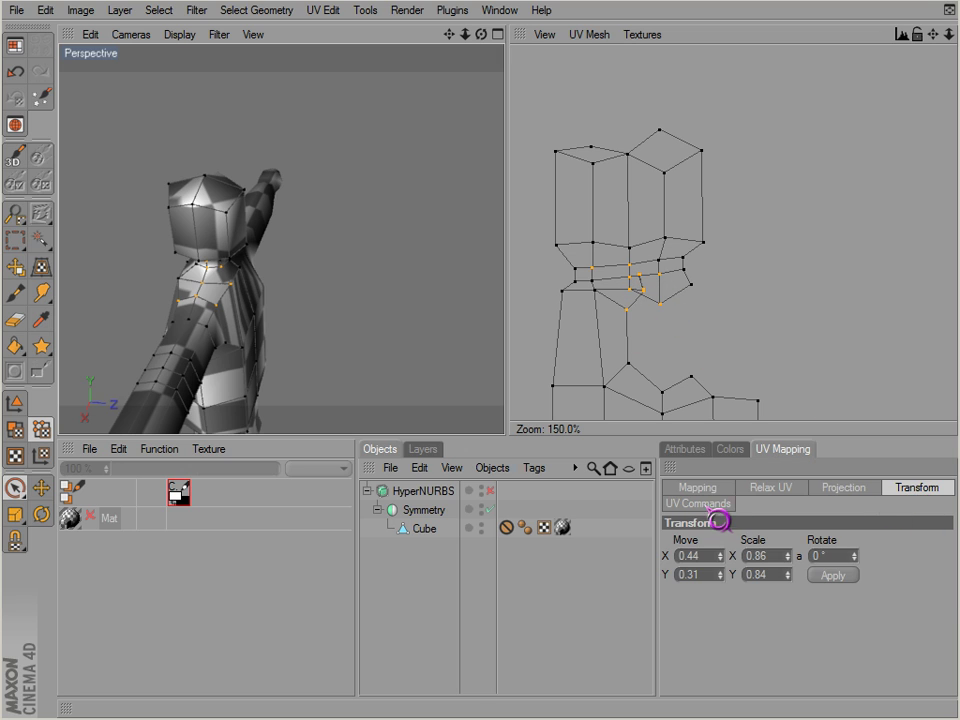
Relax the UV polygons of the shoulder, neck base and adjoining chest with Pin Point Selection turned off.
click(14, 429)
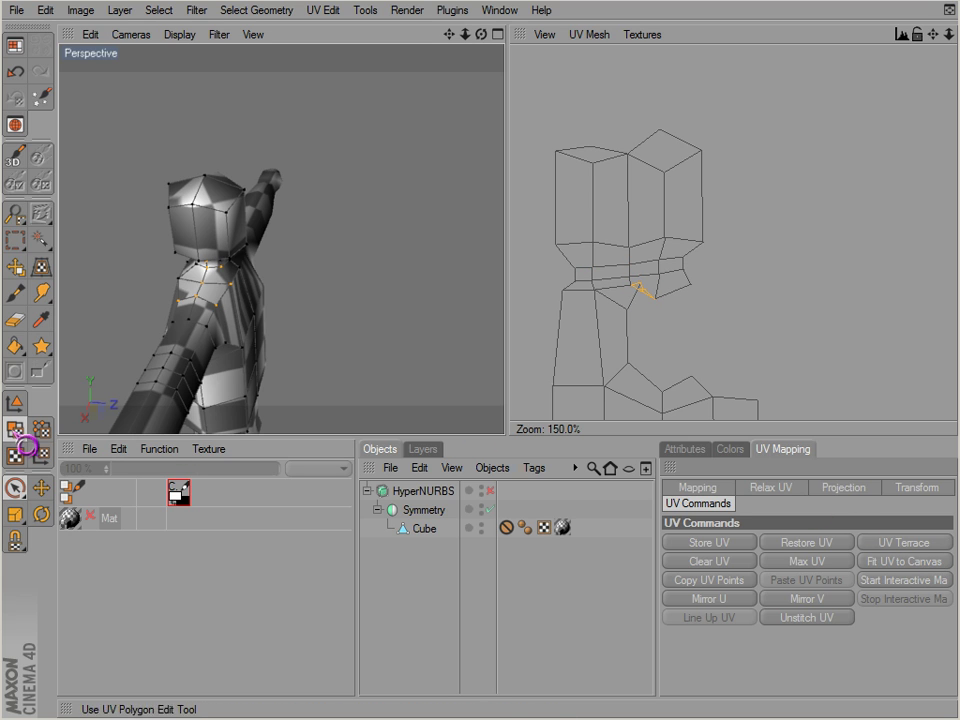
drag(651, 333, 638, 296)
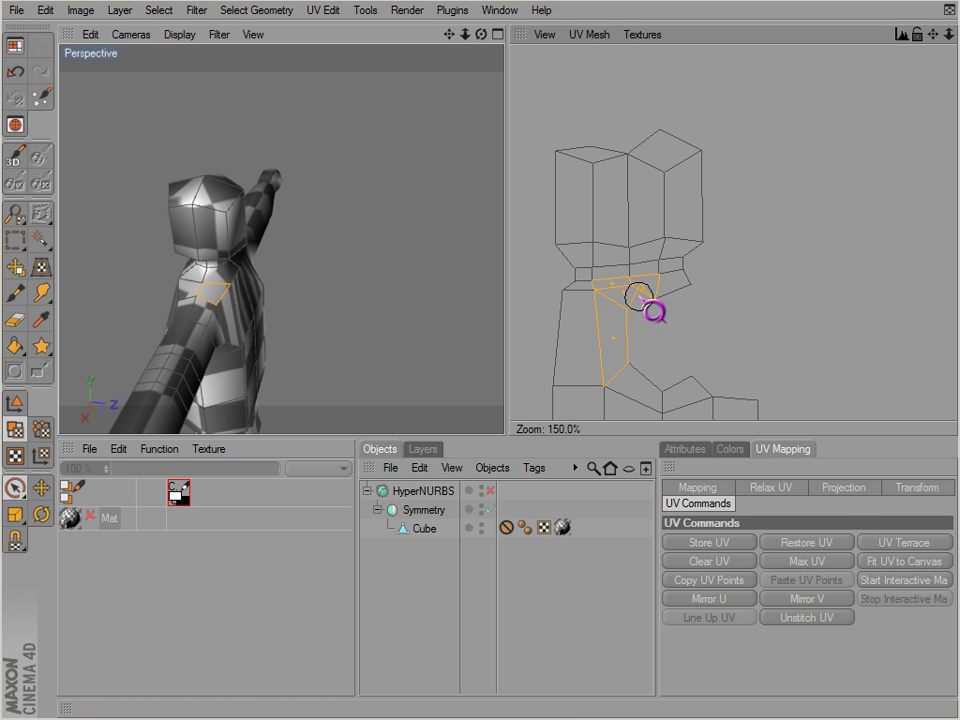
click(788, 488)
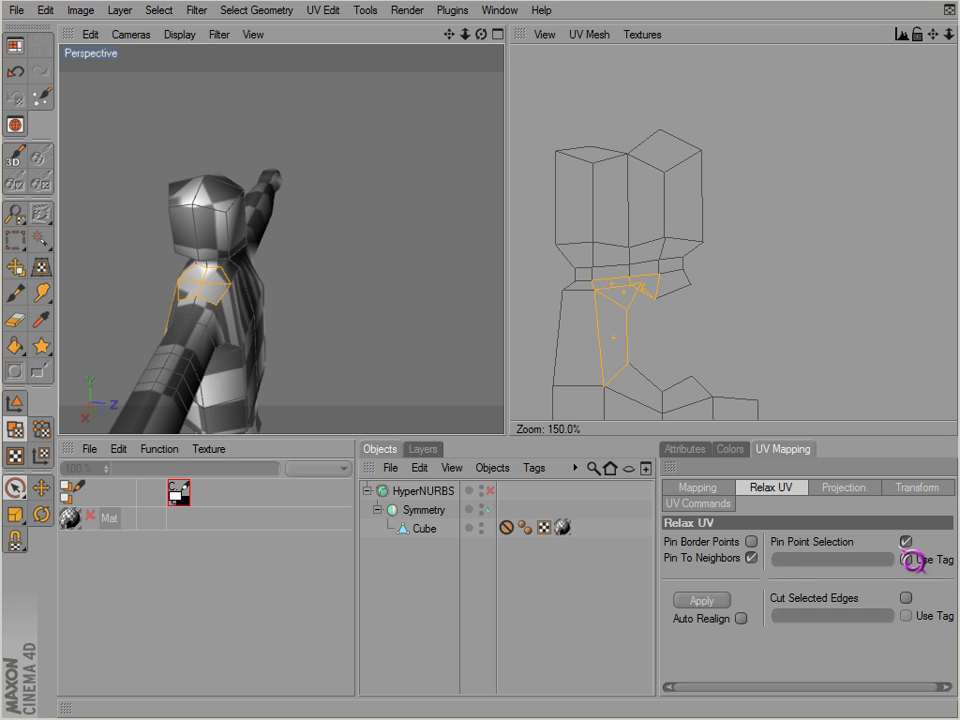
click(906, 541)
click(712, 601)
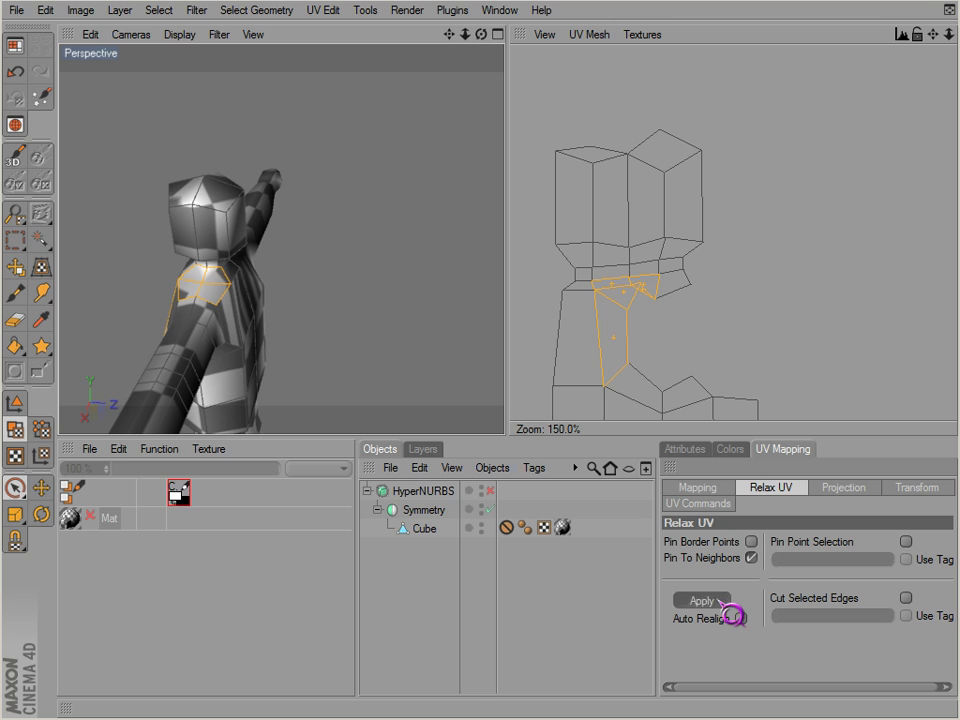
click(706, 339)
mouse_move(655, 323)
mouse_down()
mouse_move(639, 306)
mouse_move(677, 343)
mouse_up()
scroll(678, 345, down, 2)
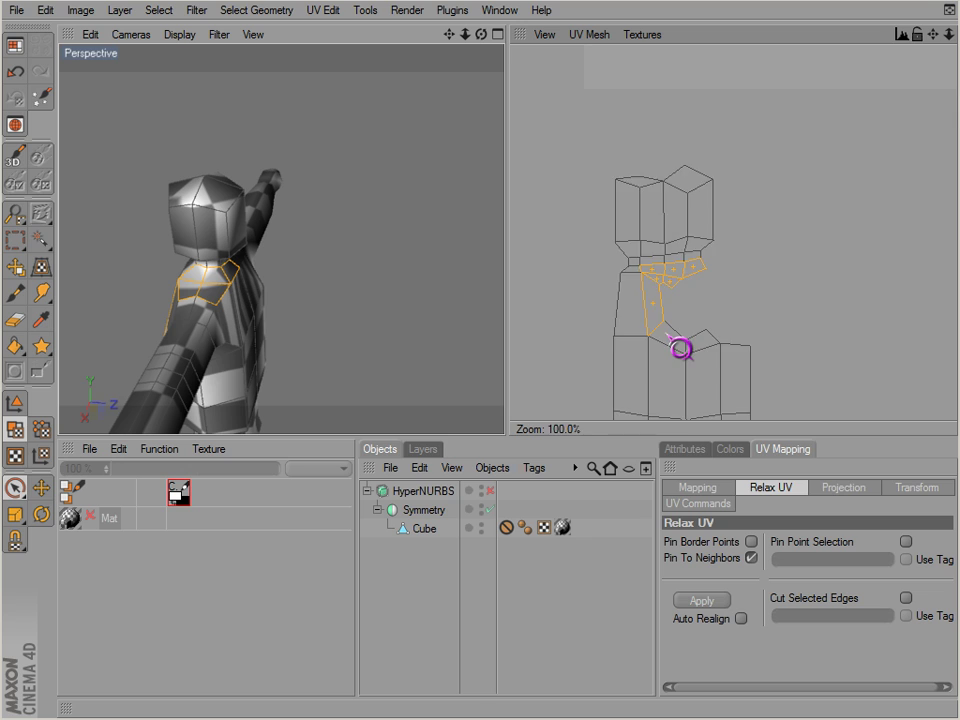
Select the head and neck UV polygons and move them away from the torso as a separate island.
scroll(667, 334, down, 2)
scroll(667, 334, up, 2)
alt+middle_drag(667, 334, 714, 339)
scroll(690, 334, down, 2)
drag(660, 185, 744, 244)
mouse_move(673, 242)
mouse_down()
mouse_move(734, 227)
mouse_move(713, 242)
mouse_move(736, 238)
mouse_move(732, 211)
mouse_move(738, 220)
mouse_move(636, 216)
mouse_move(520, 334)
mouse_up()
key(e)
drag(786, 240, 526, 330)
Isolate the neck base and shoulder UV polygons and rotate their outer points so the strip turns upward.
key(space)
click(779, 256)
mouse_move(779, 256)
mouse_down()
mouse_move(729, 268)
mouse_move(737, 253)
mouse_up()
scroll(727, 258, up, 2)
scroll(740, 273, up, 1)
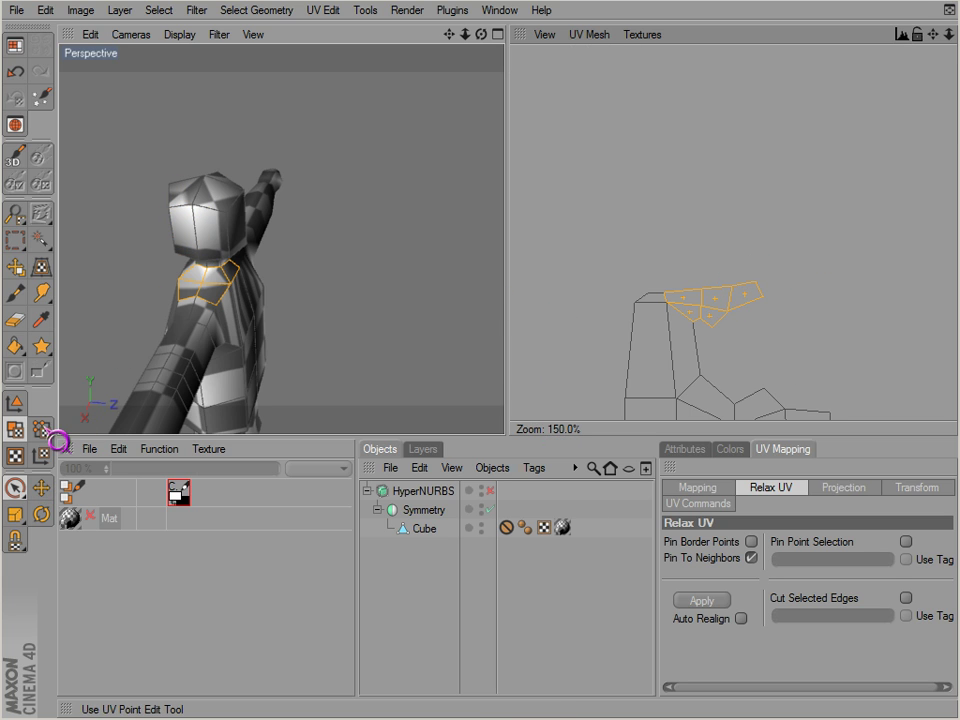
click(41, 430)
mouse_move(711, 312)
mouse_down()
mouse_move(767, 276)
mouse_move(709, 281)
mouse_move(700, 320)
mouse_move(712, 275)
mouse_move(676, 281)
mouse_up()
key(r)
key(e)
key(space)
key(r)
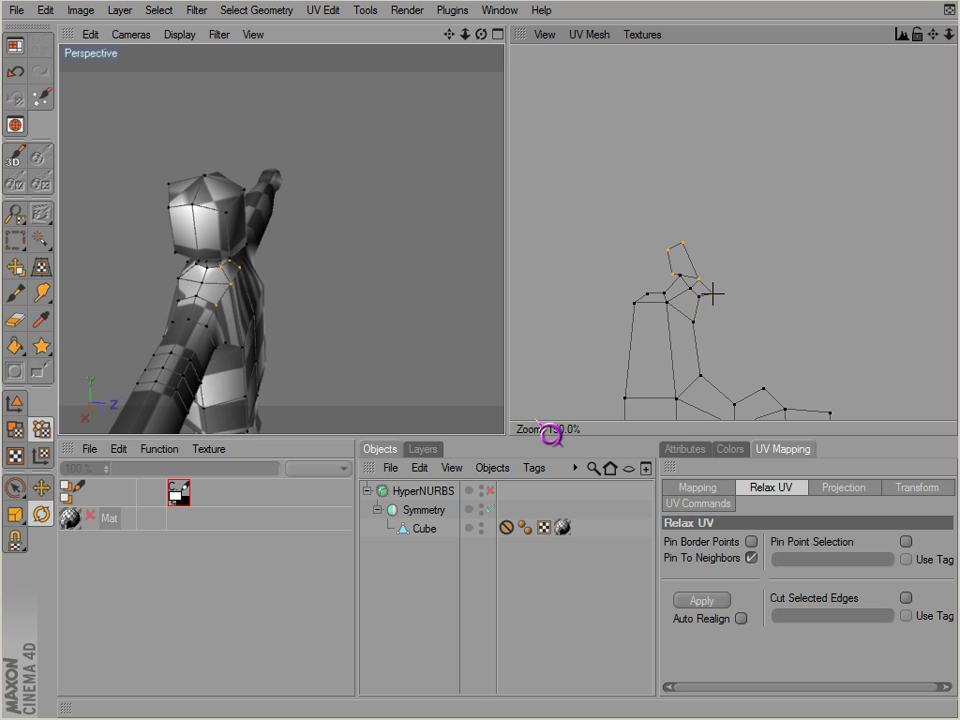
Move the rotated end points of the neck base strip up and outward to open it above the torso UVs.
key(e)
drag(698, 280, 724, 240)
key(space)
scroll(709, 308, down, 2)
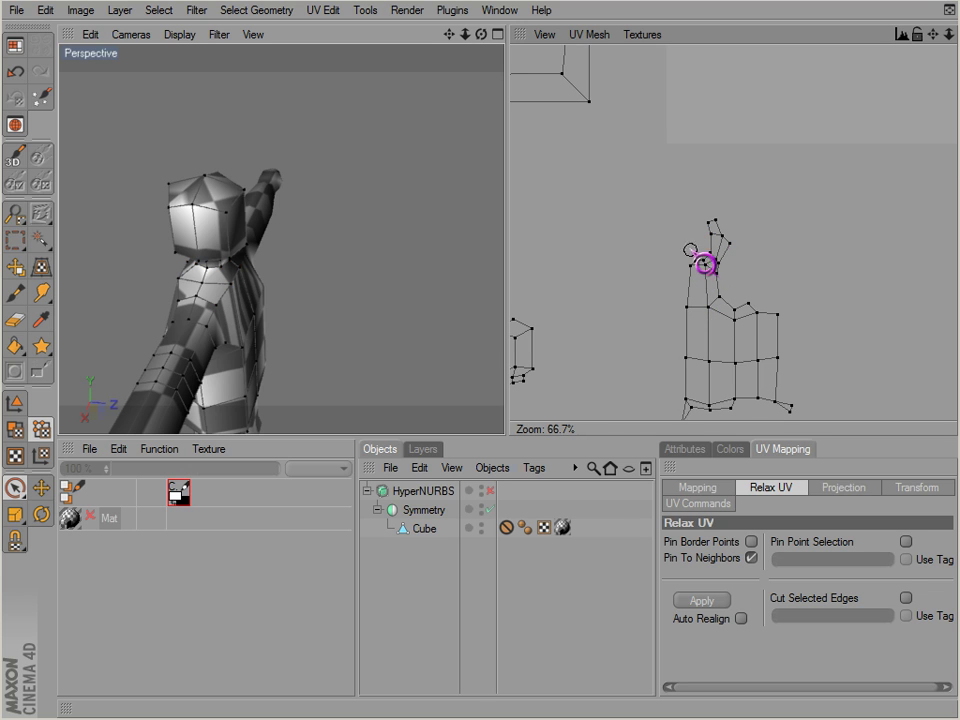
scroll(740, 312, down, 1)
alt+middle_drag(731, 300, 634, 313)
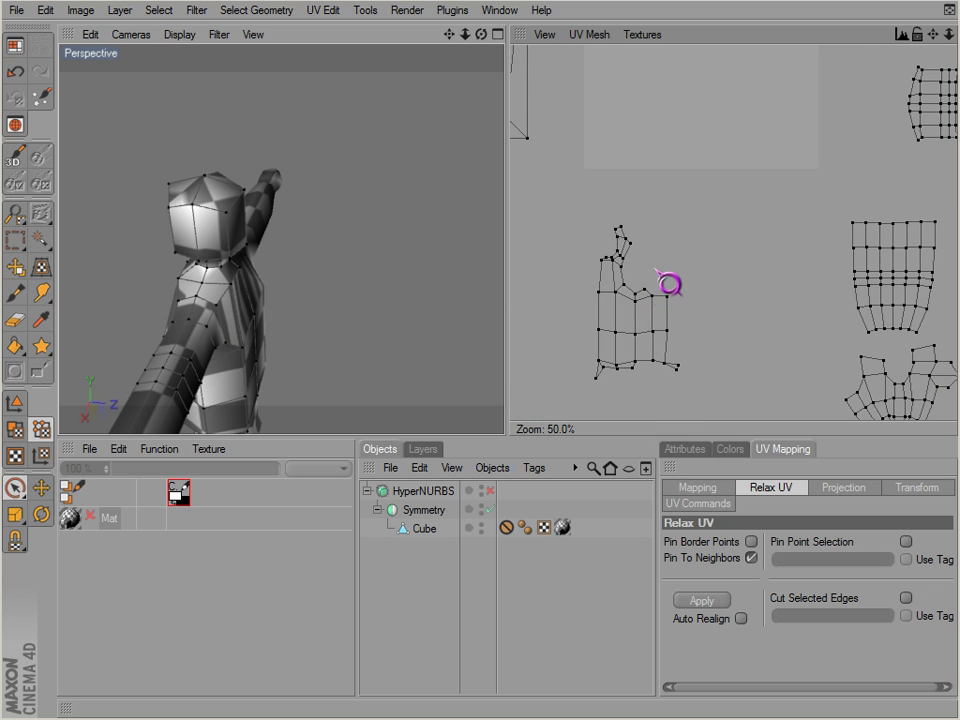
scroll(853, 298, down, 2)
scroll(840, 256, up, 1)
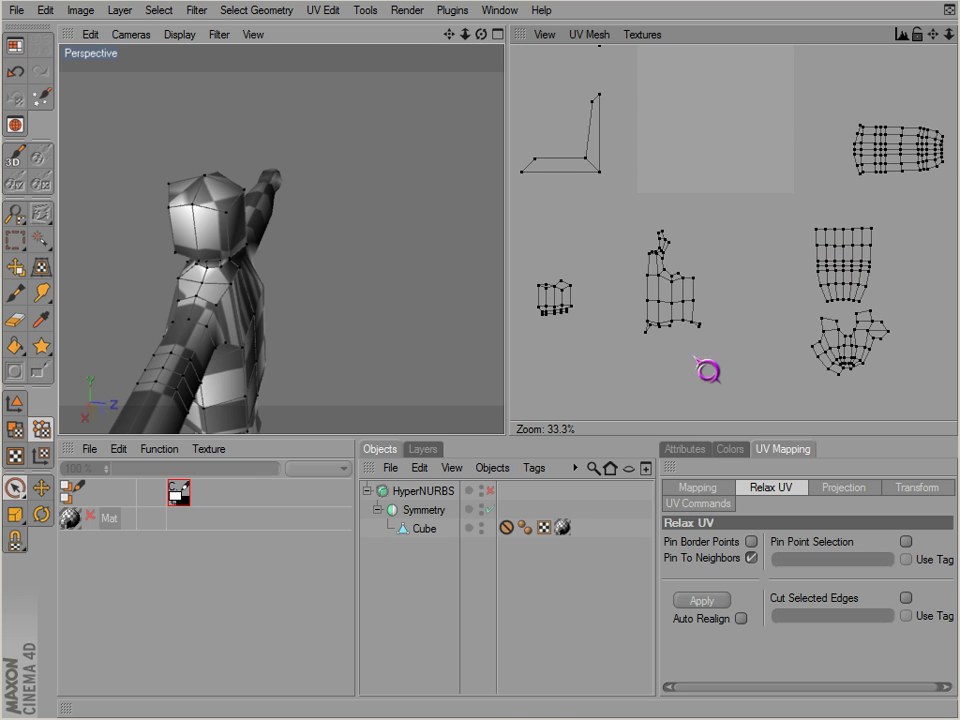
Select the leg and foot UV islands with rectangle selection and move them below the torso island.
click(22, 434)
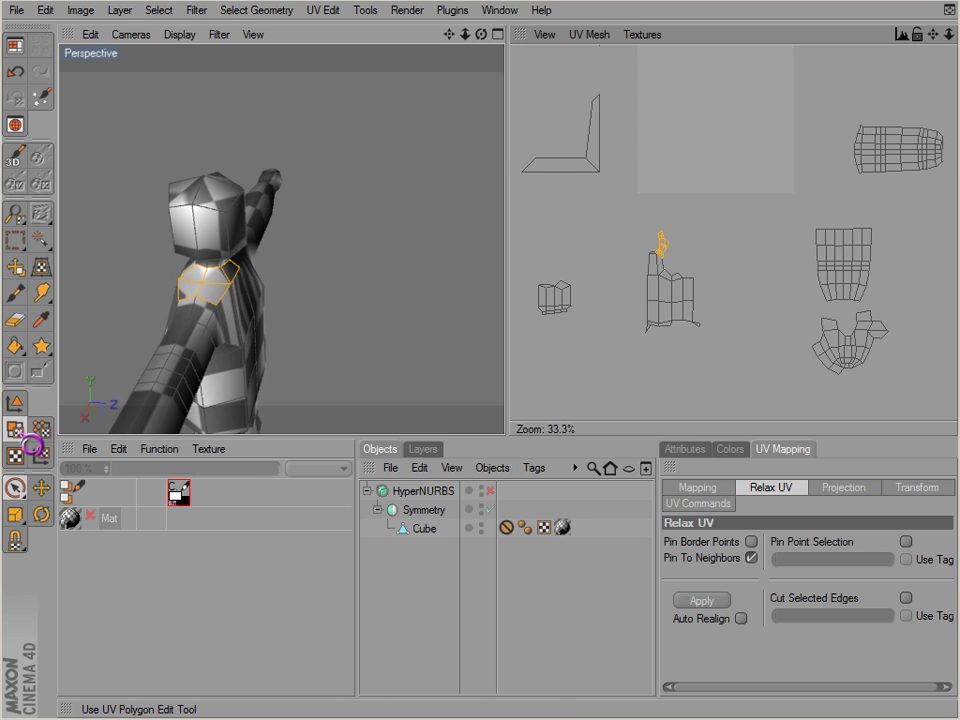
drag(15, 487, 72, 512)
drag(806, 237, 938, 392)
key(e)
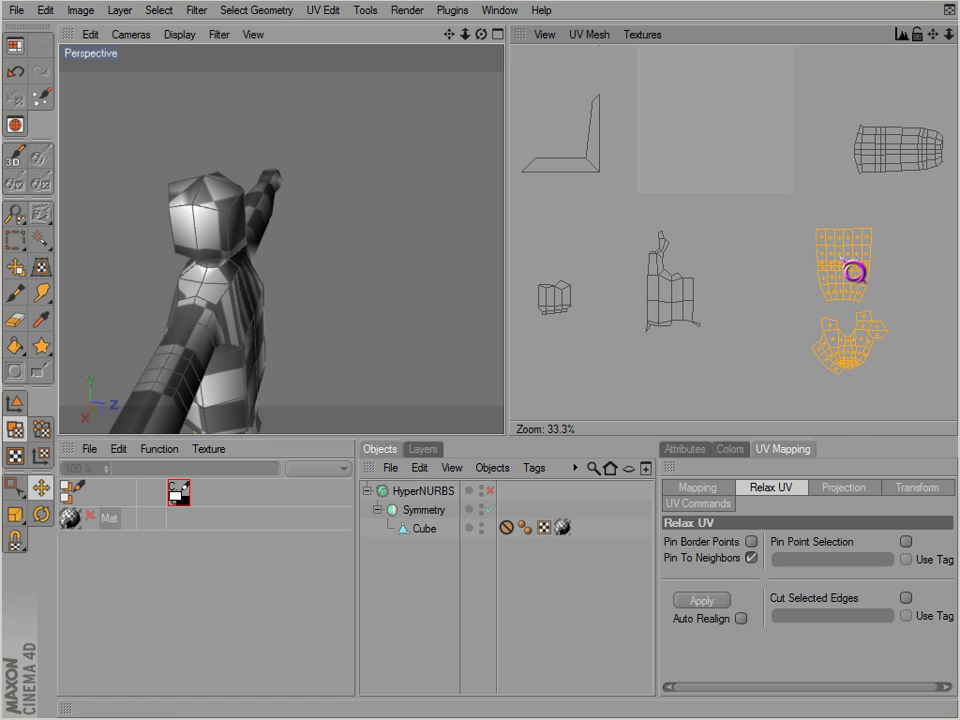
drag(857, 272, 550, 432)
key(ctrl+z)
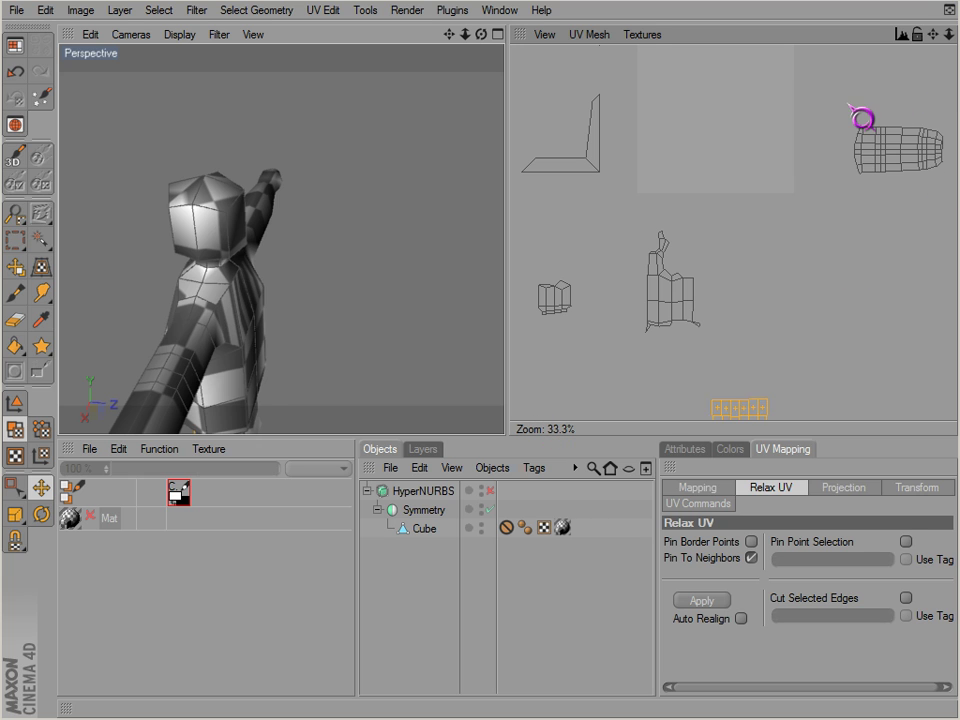
Move the arm UV island close beside the torso island.
drag(846, 121, 774, 264)
key(e)
scroll(880, 187, up, 2)
alt+middle_drag(745, 283, 813, 54)
Select the leg UV island and move it up directly beneath the torso island.
key(space)
drag(585, 208, 766, 242)
scroll(545, 428, down, 4)
alt+middle_drag(630, 356, 633, 449)
scroll(629, 316, up, 2)
alt+middle_drag(610, 258, 637, 329)
click(584, 280)
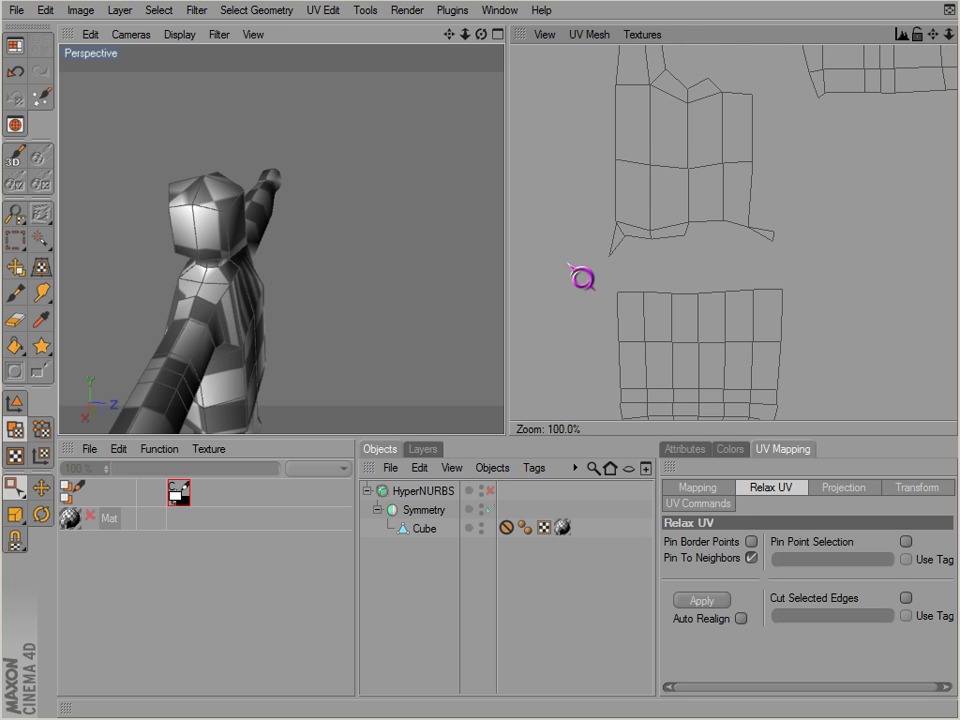
alt+right_drag(654, 312, 700, 353)
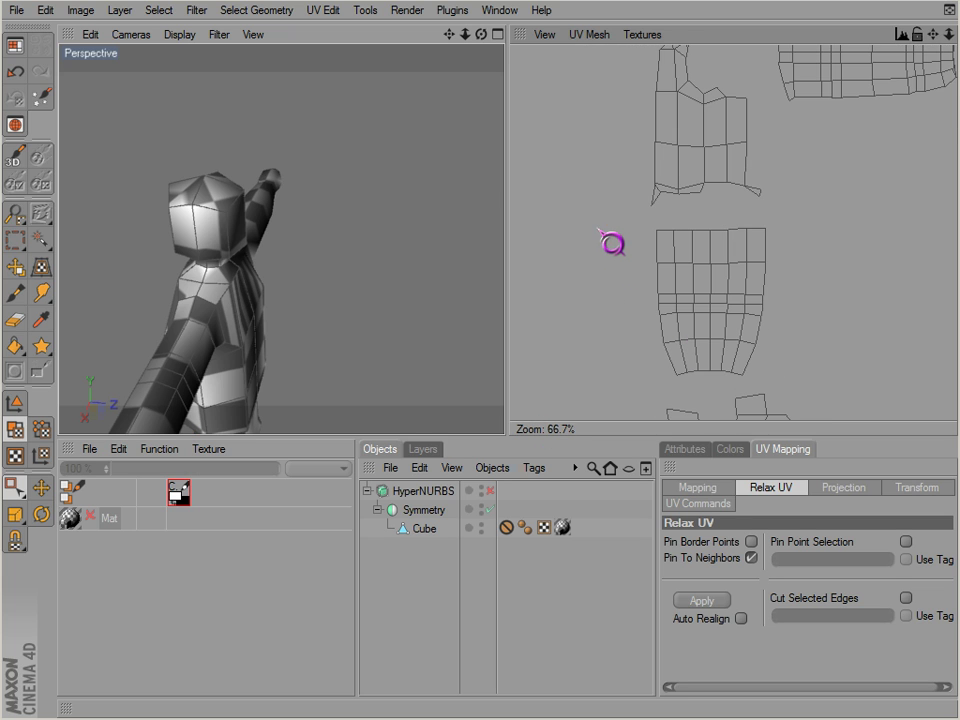
drag(604, 224, 801, 386)
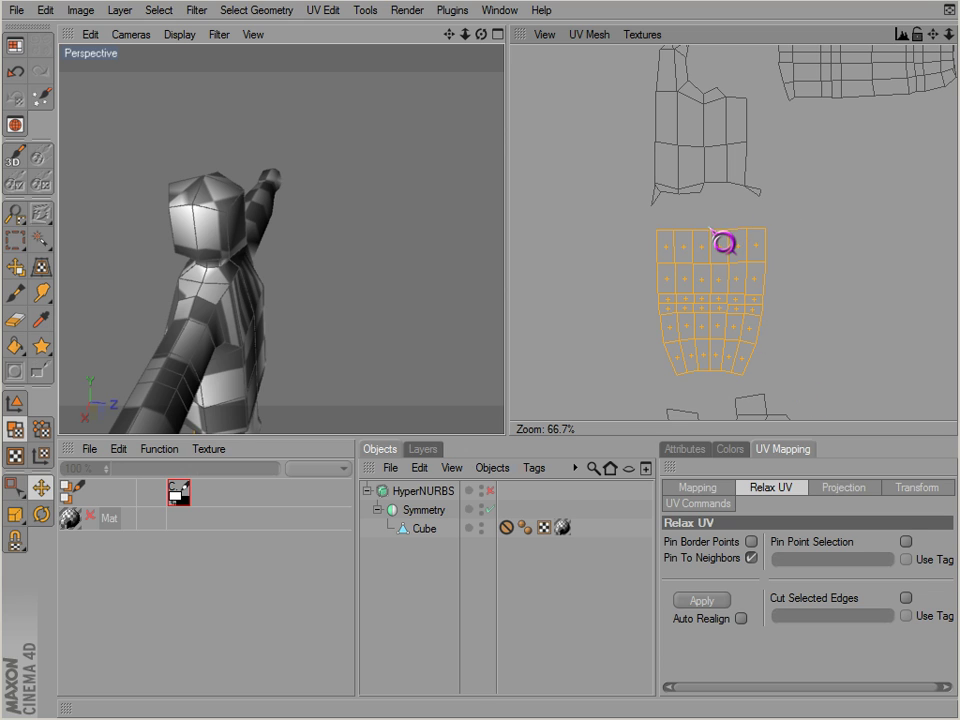
drag(710, 229, 703, 205)
key(space)
click(898, 217)
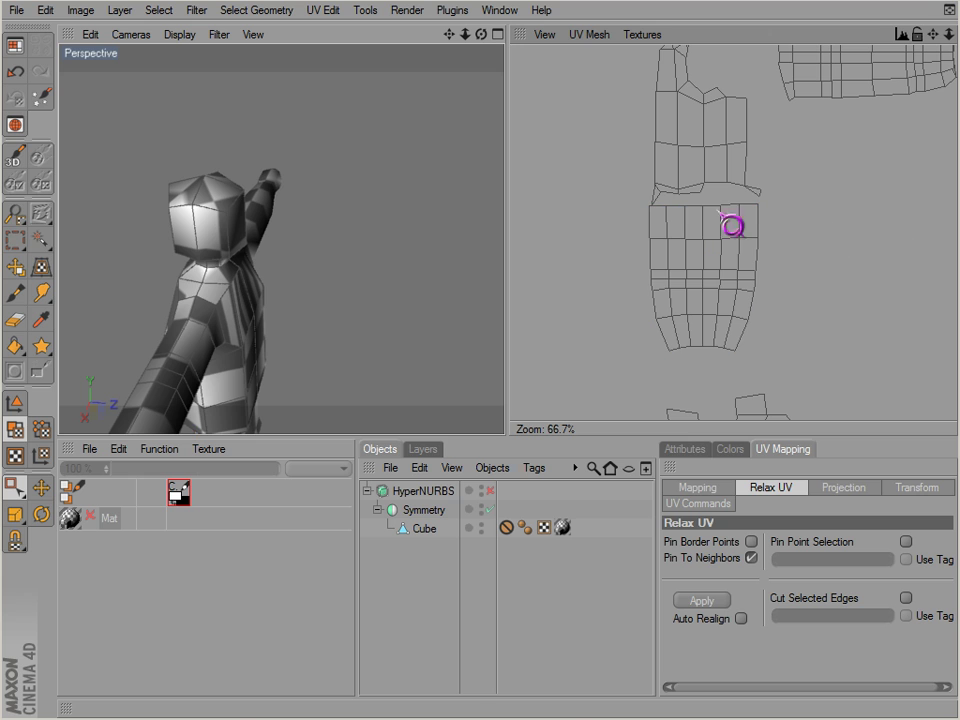
Select the two untextured-scale polygons on the underside of the torso hem around the leg opening.
drag(15, 487, 41, 497)
alt+middle_drag(284, 351, 284, 120)
alt+drag(355, 316, 270, 310)
click(714, 186)
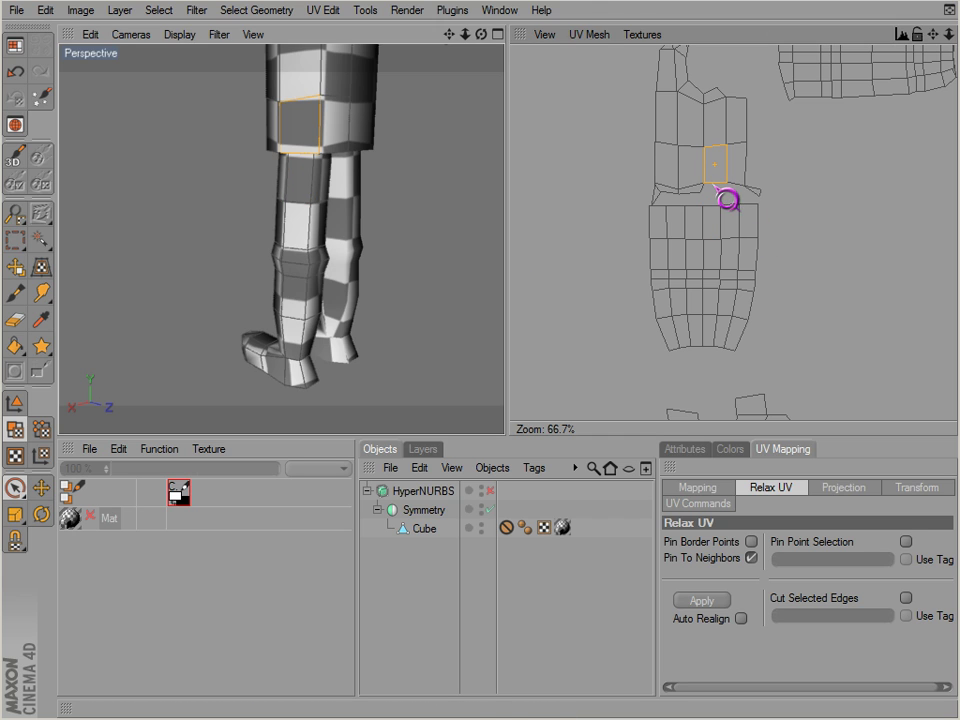
alt+middle_drag(373, 192, 361, 232)
alt+right_drag(373, 192, 355, 202)
alt+drag(366, 214, 518, 450)
shift+click(270, 97)
mouse_move(320, 95)
mouse_down()
mouse_move(309, 89)
mouse_move(302, 127)
mouse_up()
scroll(624, 186, down, 4)
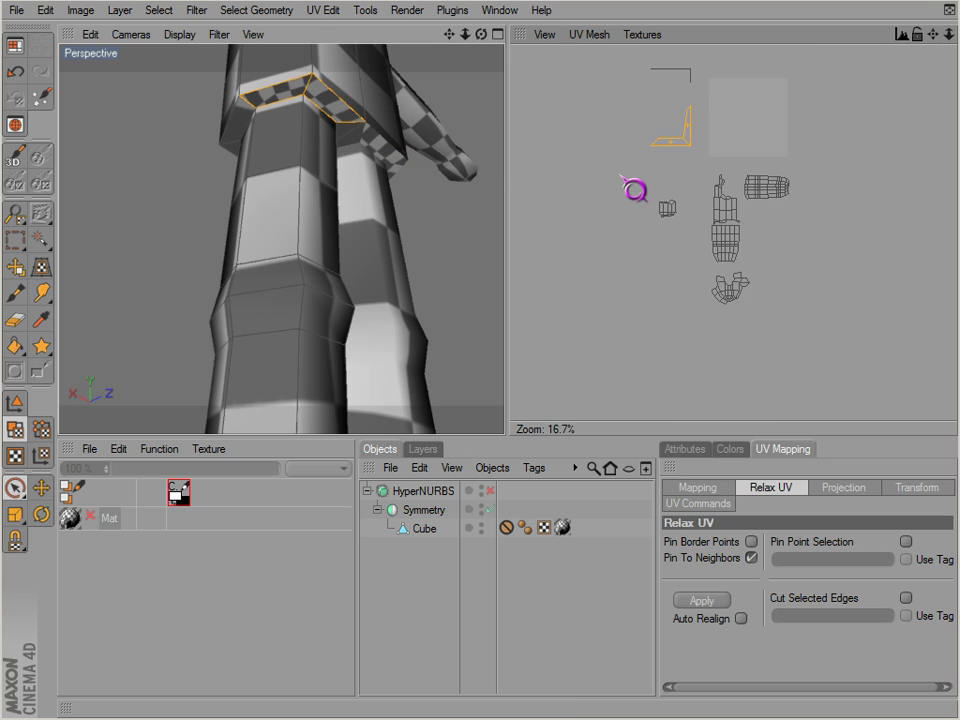
Scale the selected hem underside UVs down to a small strip and place it in the gap between the torso and leg islands.
scroll(634, 189, up, 1)
key(e)
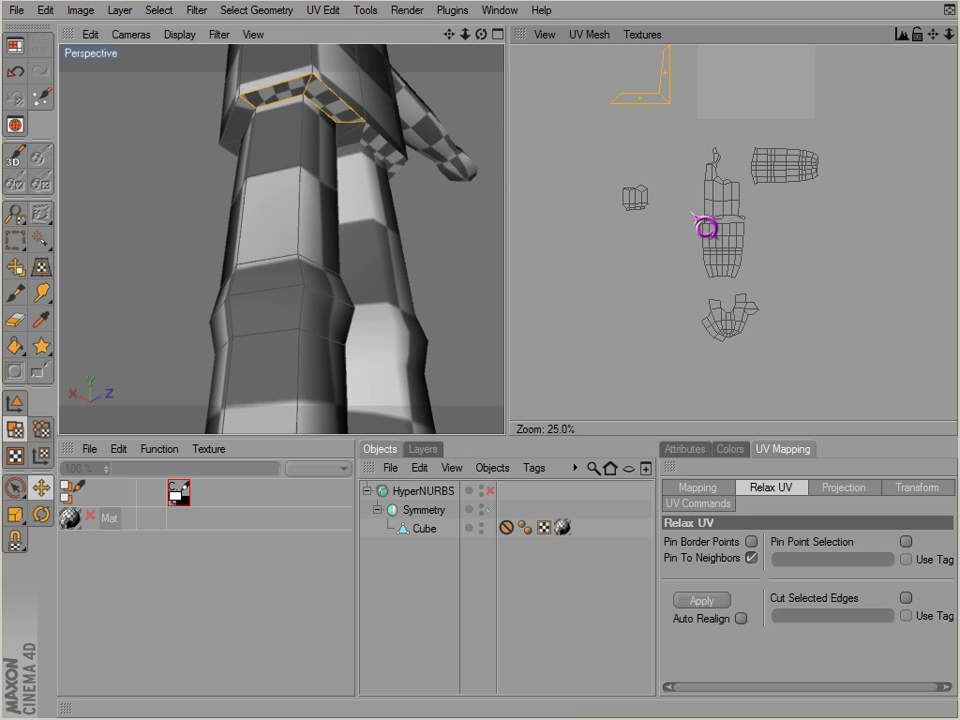
scroll(700, 195, up, 6)
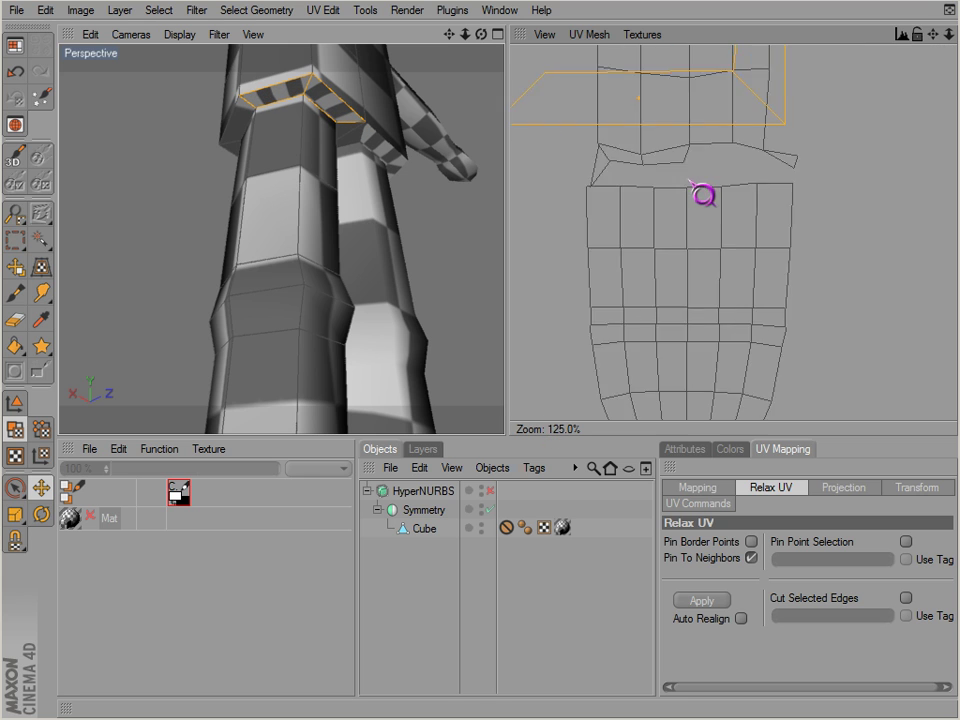
key(t)
drag(733, 110, 721, 222)
key(e)
Select the small strip's UV points with the nearby torso edge points and join them using UV Terrace.
click(41, 432)
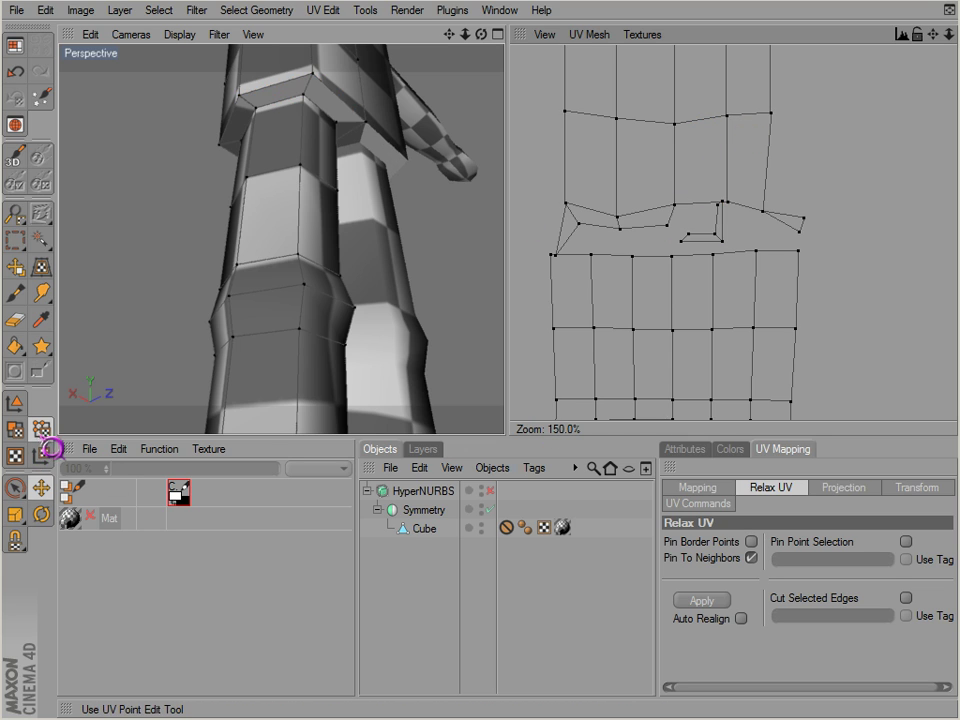
drag(16, 486, 74, 500)
drag(639, 159, 773, 245)
click(843, 489)
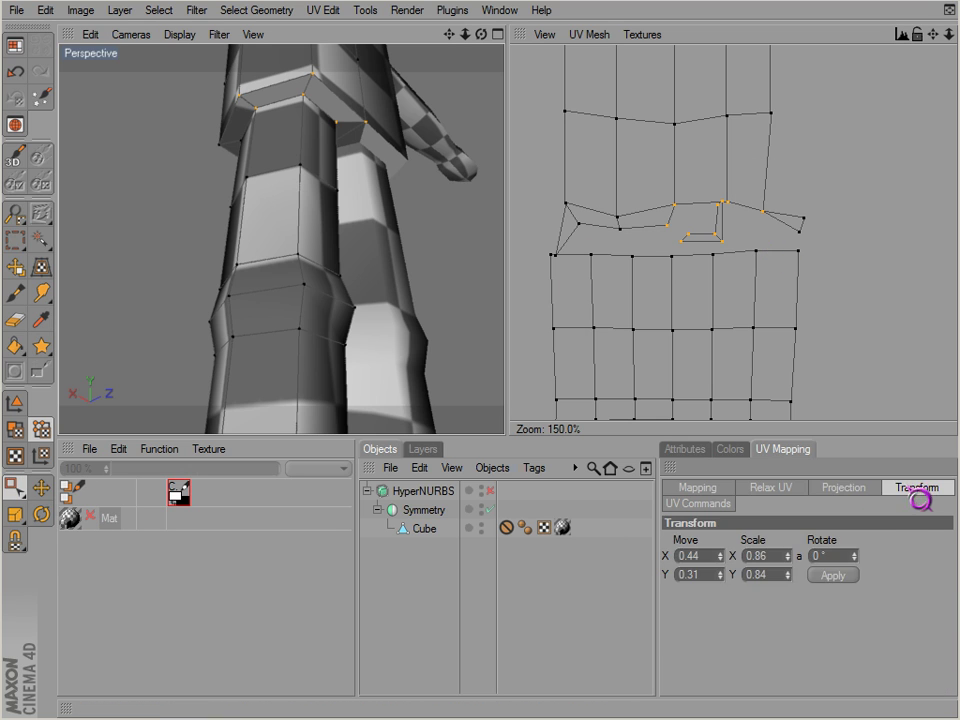
click(779, 490)
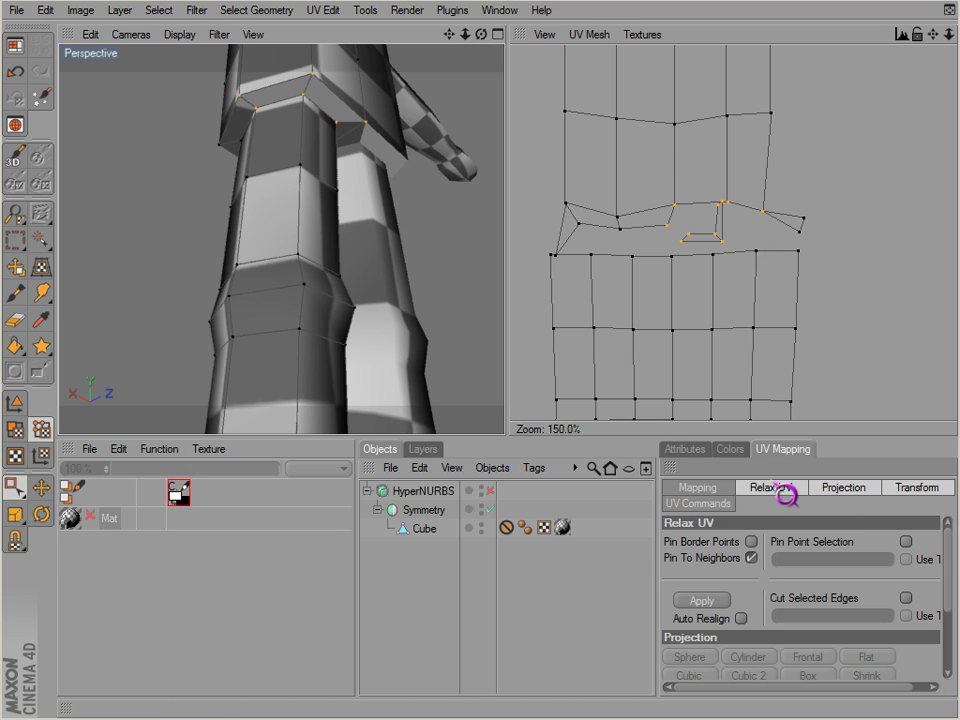
click(734, 510)
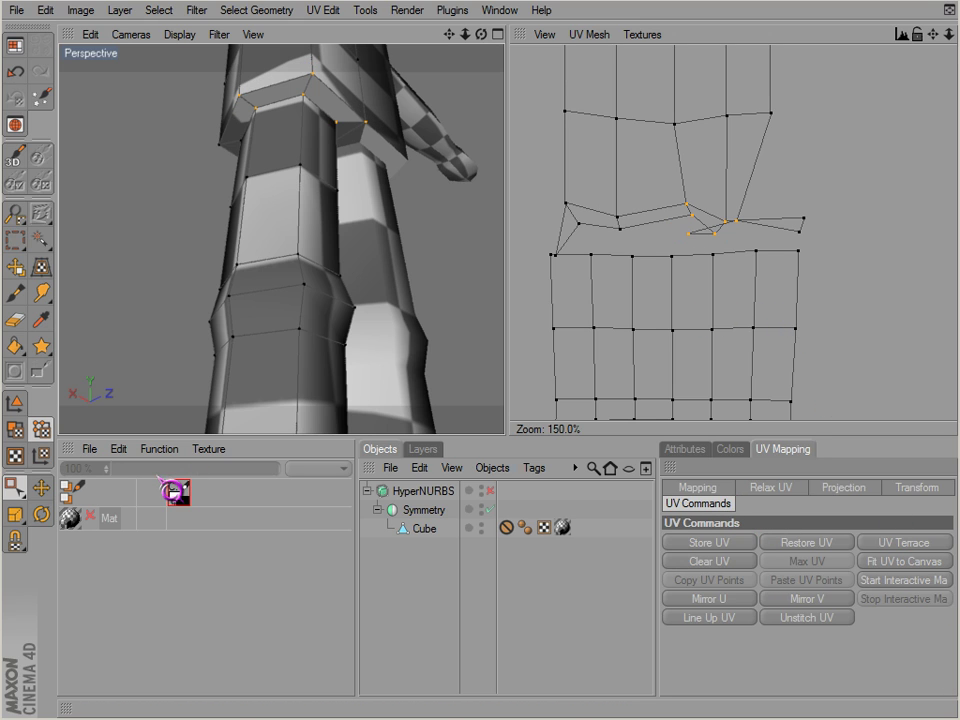
Select the UV polygons around the joined hem strip and relax them with Pin To Neighbors.
click(15, 430)
drag(644, 173, 752, 228)
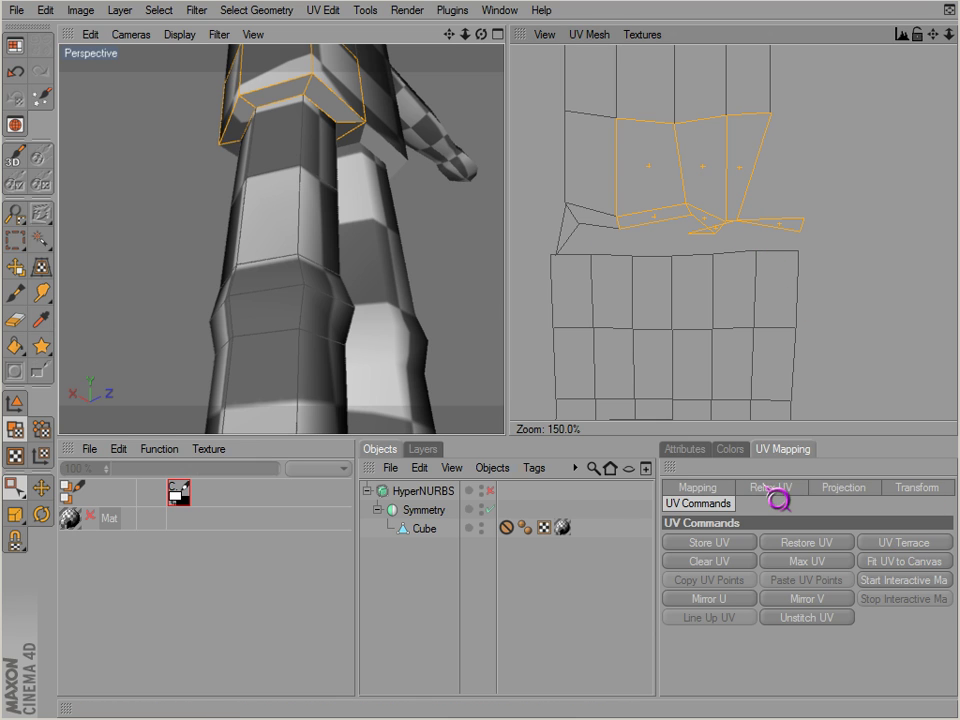
click(767, 488)
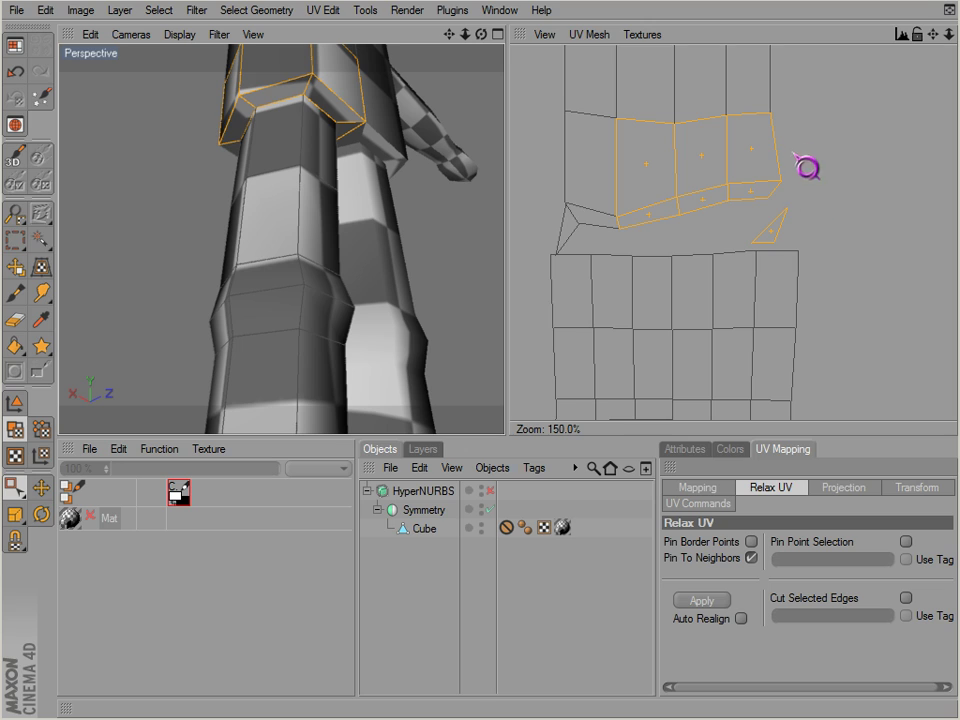
Select the loose triangular hem polygon and apply UV Terrace to connect it between the torso's lower corner and the leg's upper edge.
click(784, 230)
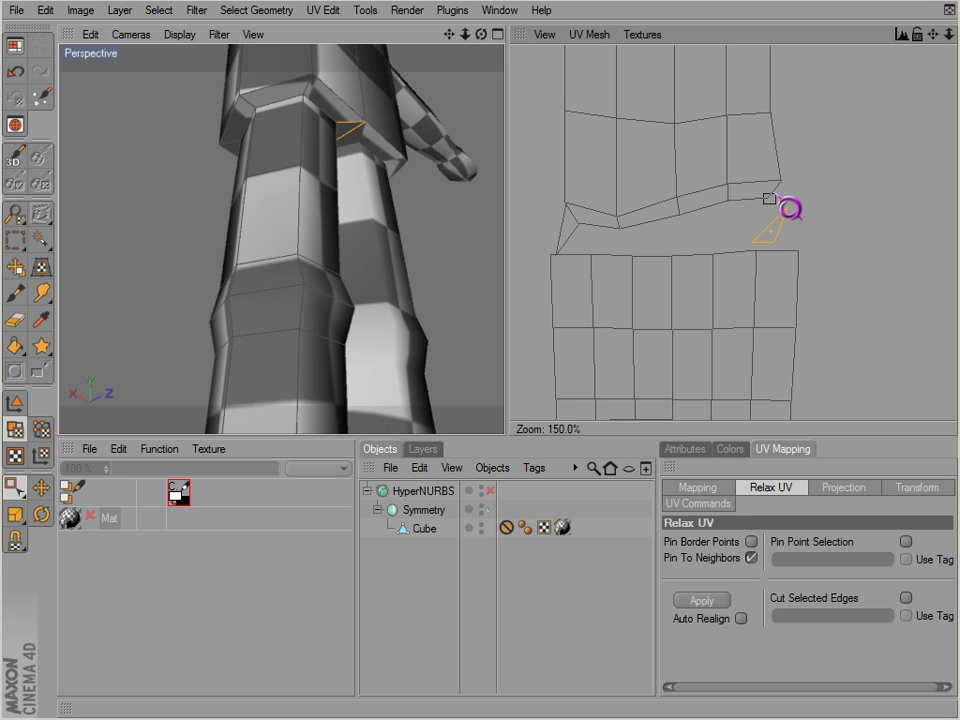
click(772, 193)
click(782, 232)
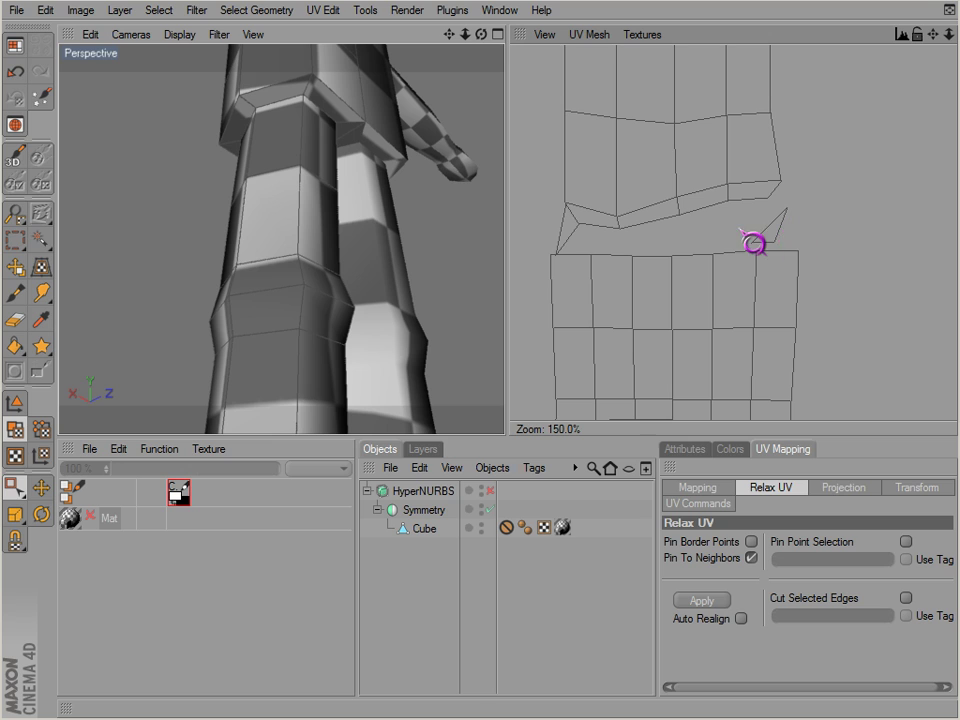
click(783, 240)
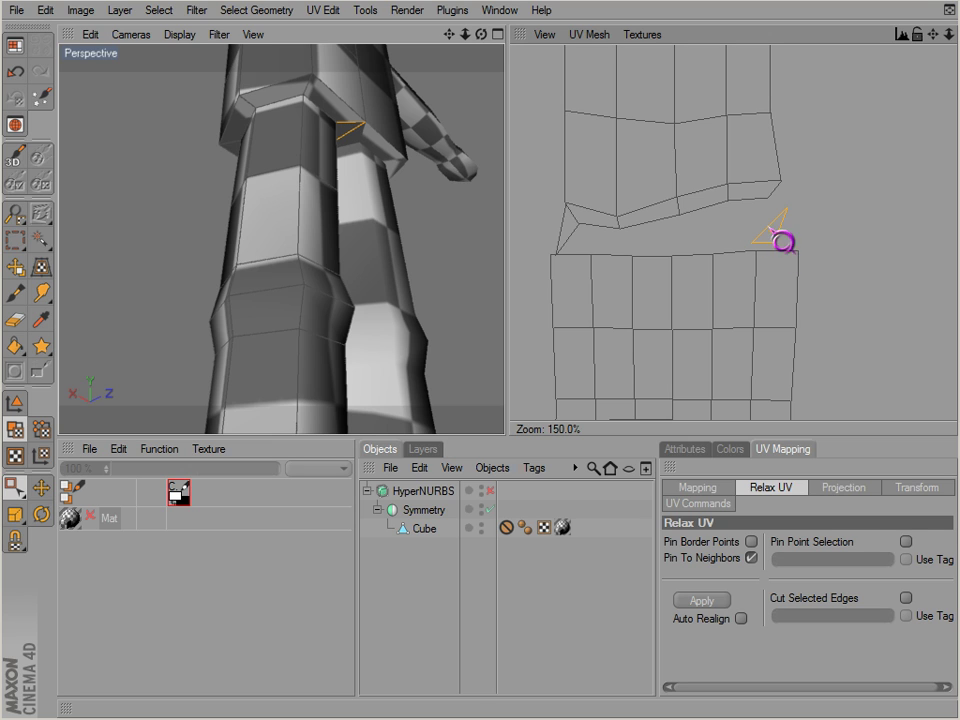
click(918, 487)
click(697, 504)
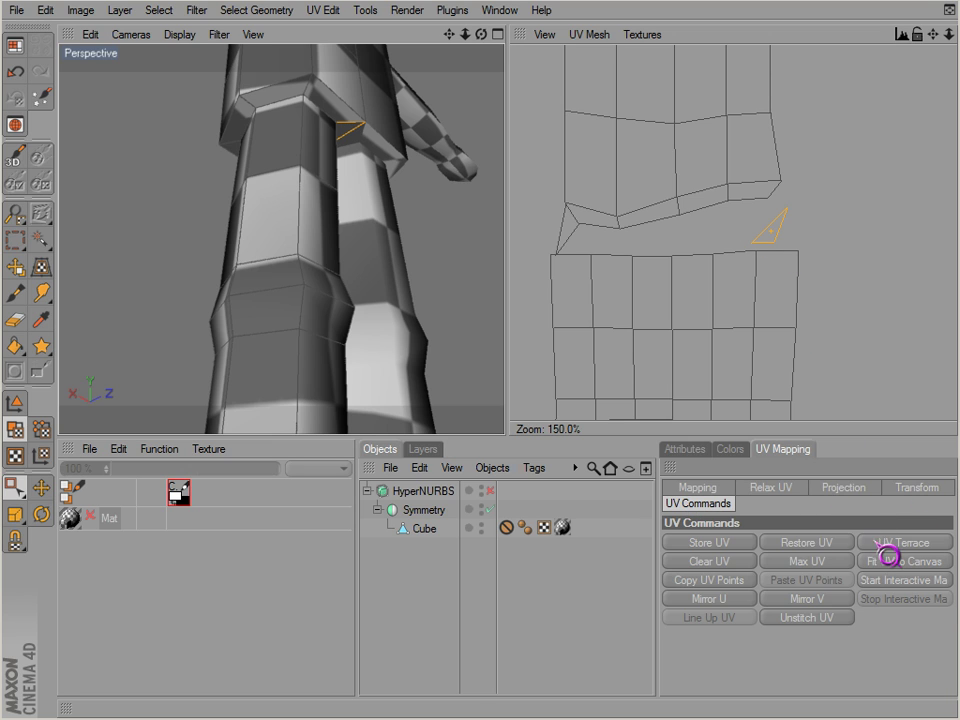
click(868, 557)
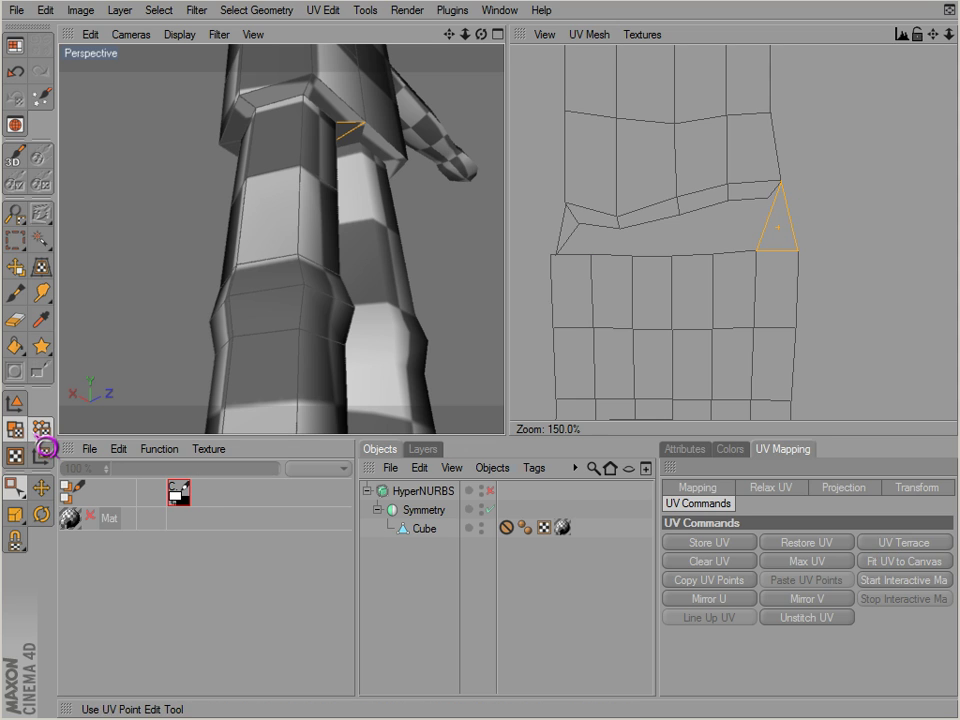
Weld the torso's lower edge points to the leg's upper edge points with UV Terrace, leaving one outer leg corner point out of the selection.
click(41, 429)
drag(549, 187, 819, 287)
click(905, 560)
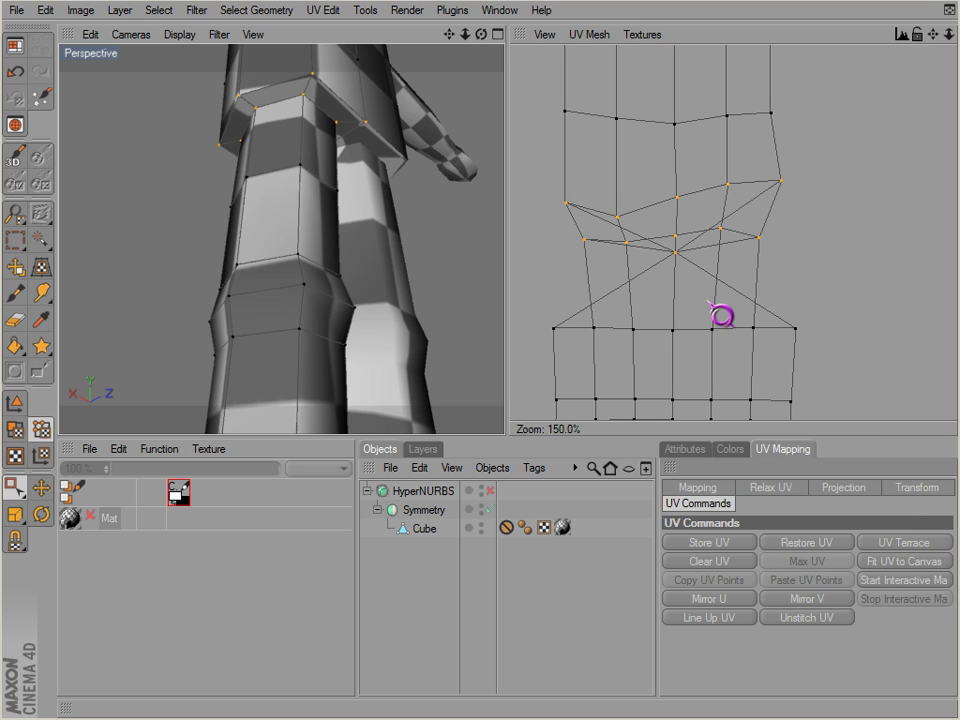
key(ctrl+z)
ctrl+drag(817, 220, 788, 272)
click(898, 543)
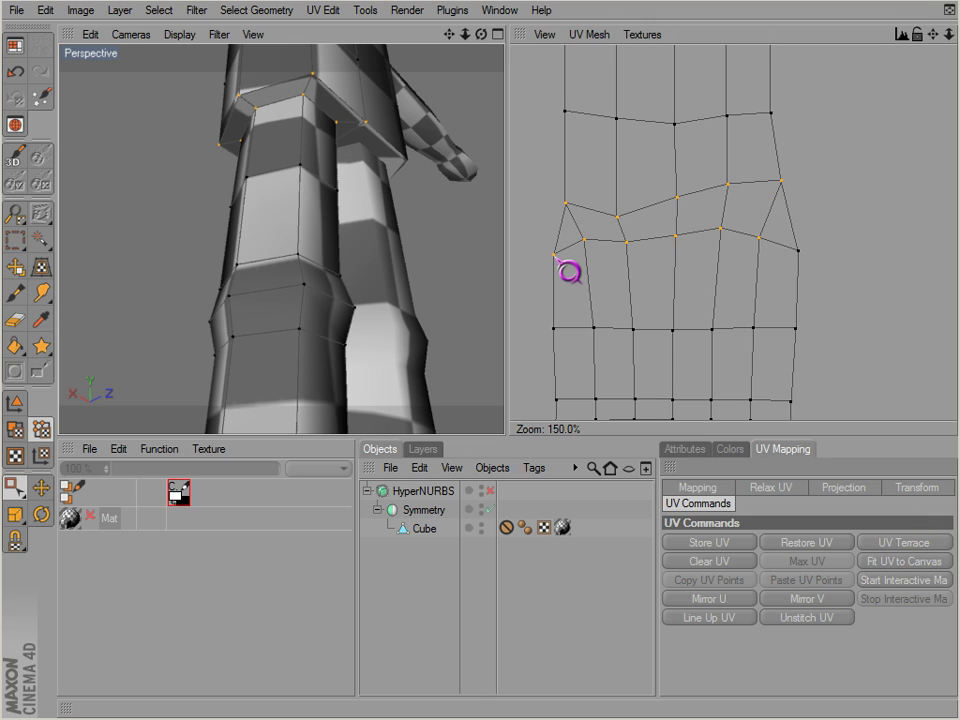
drag(541, 241, 576, 273)
drag(790, 241, 845, 297)
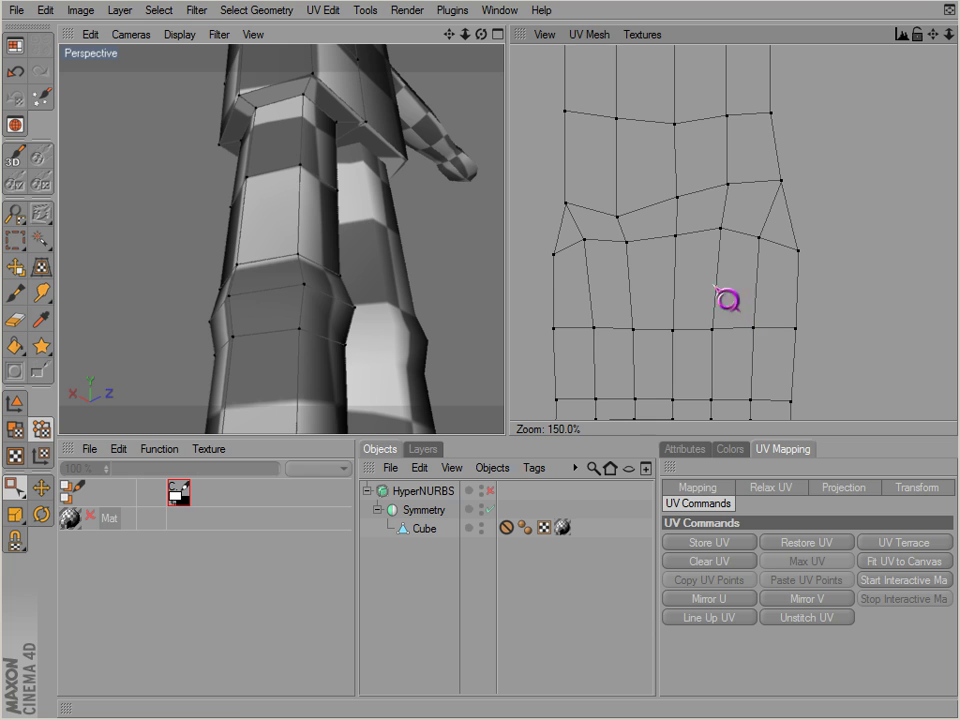
Select the UV polygons along the torso-to-leg seam and relax them with Pin To Neighbors.
click(15, 429)
drag(507, 184, 826, 289)
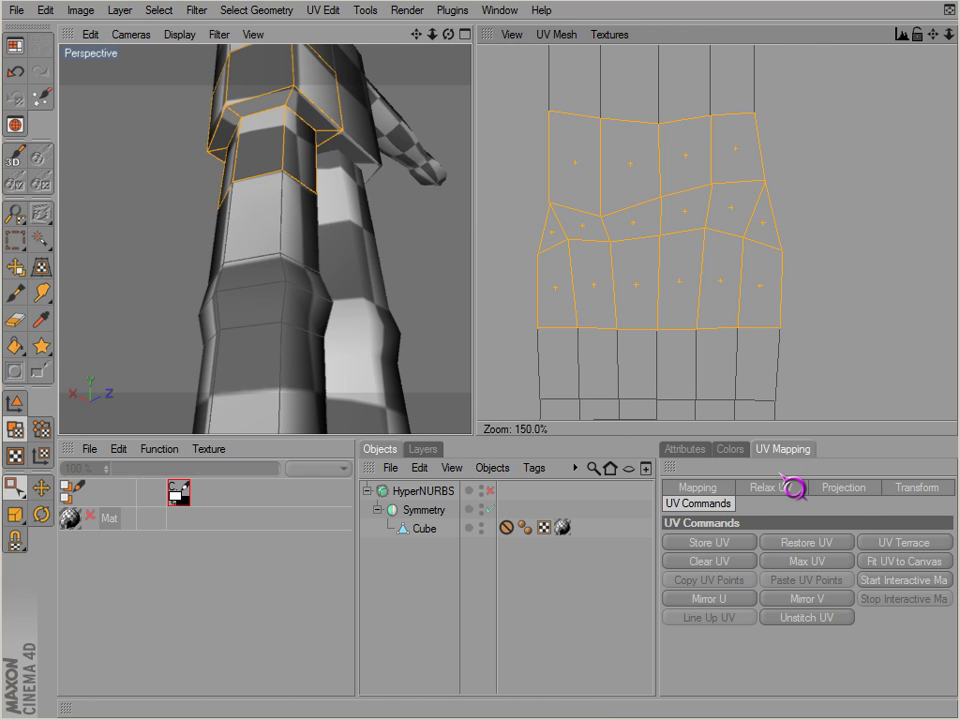
click(772, 488)
click(716, 602)
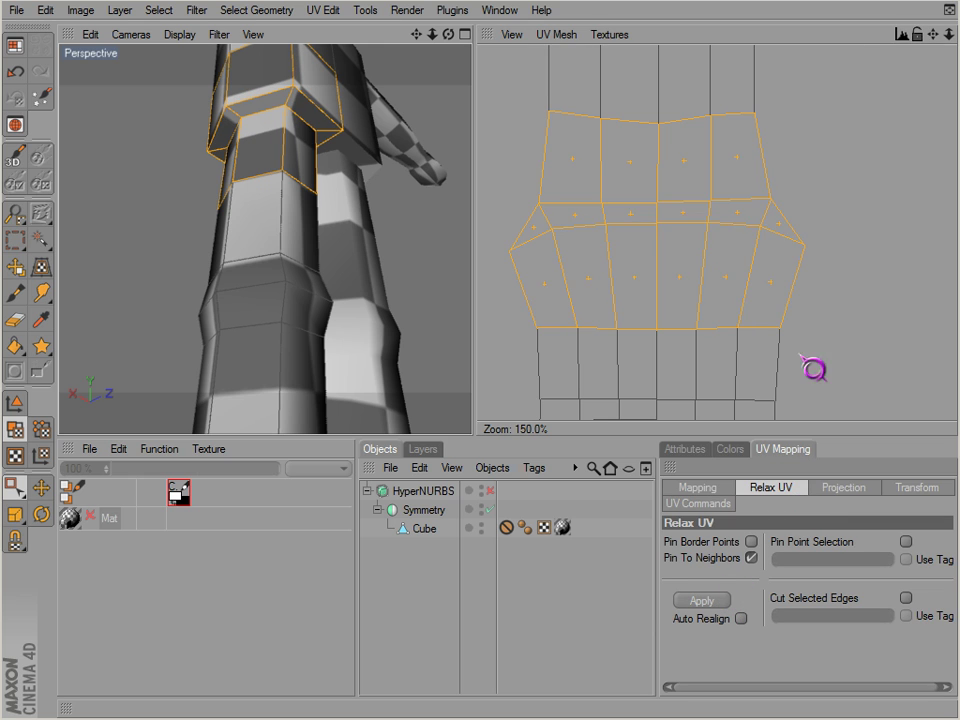
scroll(602, 358, down, 5)
key(space)
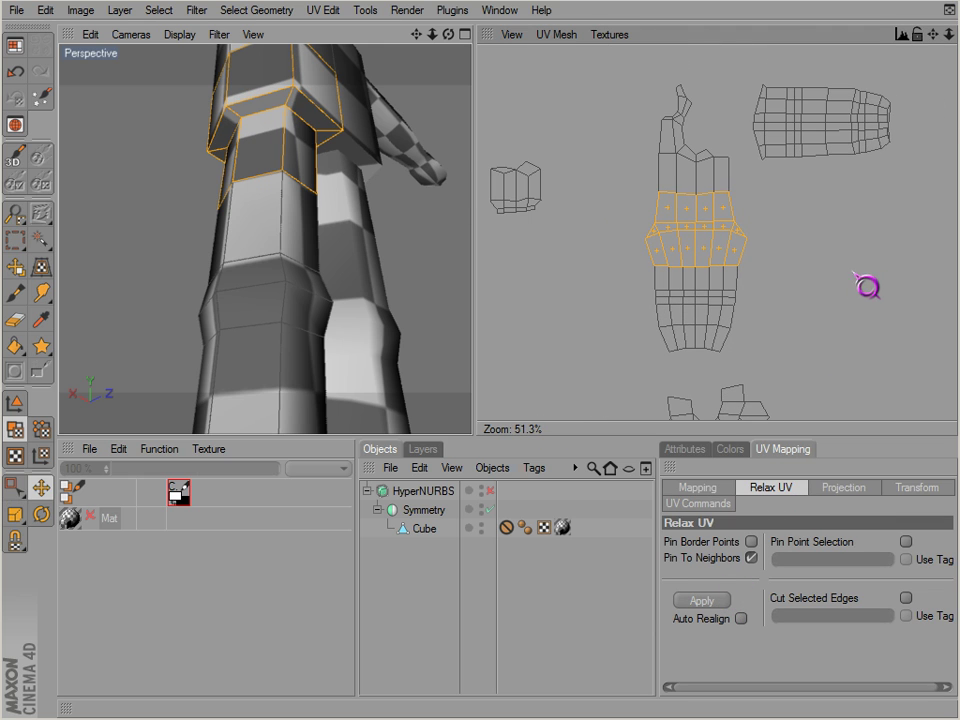
drag(853, 272, 862, 311)
key(ctrl+z)
key(space)
mouse_move(792, 257)
mouse_down()
mouse_move(807, 279)
mouse_move(834, 273)
mouse_up()
scroll(797, 313, down, 2)
drag(643, 379, 771, 284)
scroll(750, 305, up, 2)
alt+middle_drag(705, 352, 701, 183)
drag(569, 385, 770, 197)
scroll(718, 232, up, 1)
click(550, 217)
Select the four points of the foot island's flap on the left side and turn off rotation quantizing in the Rotate tool's snapping options.
click(44, 432)
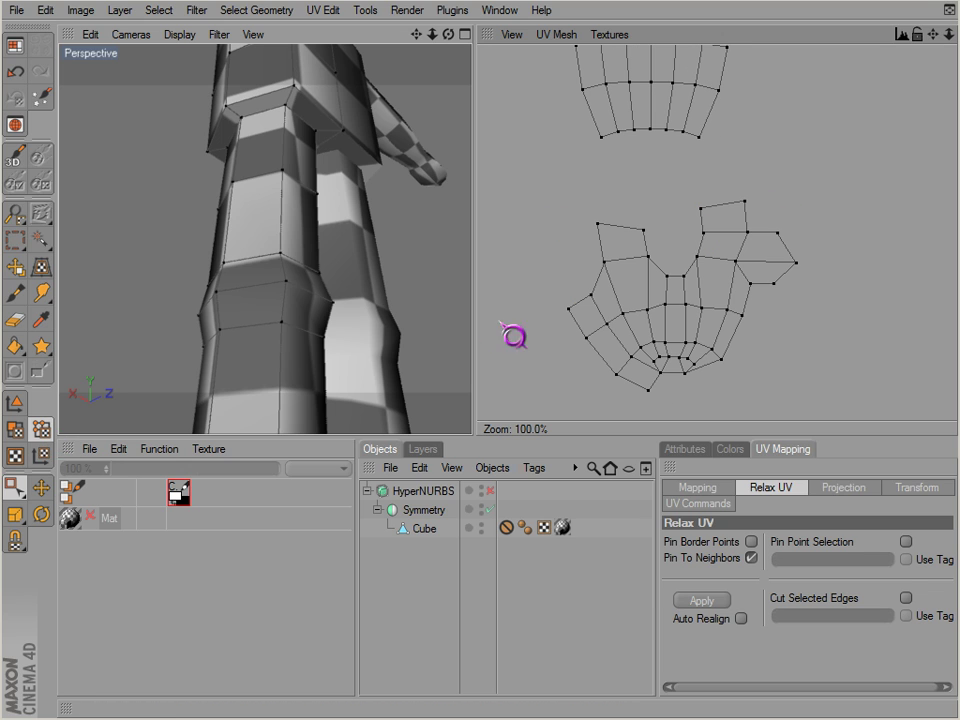
drag(536, 204, 664, 281)
key(r)
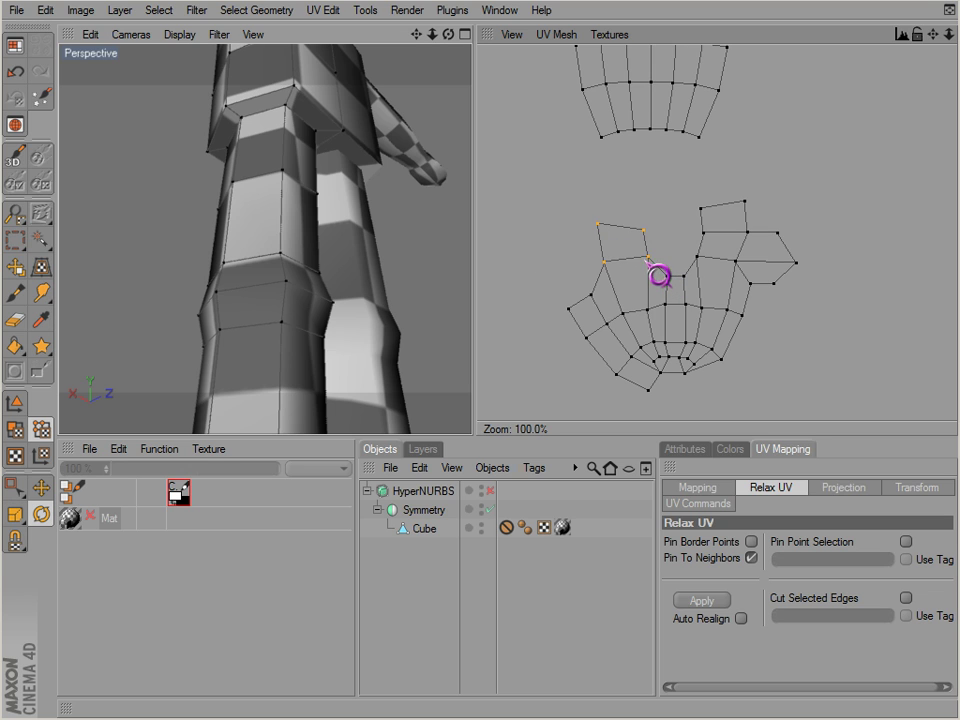
key(ctrl+z)
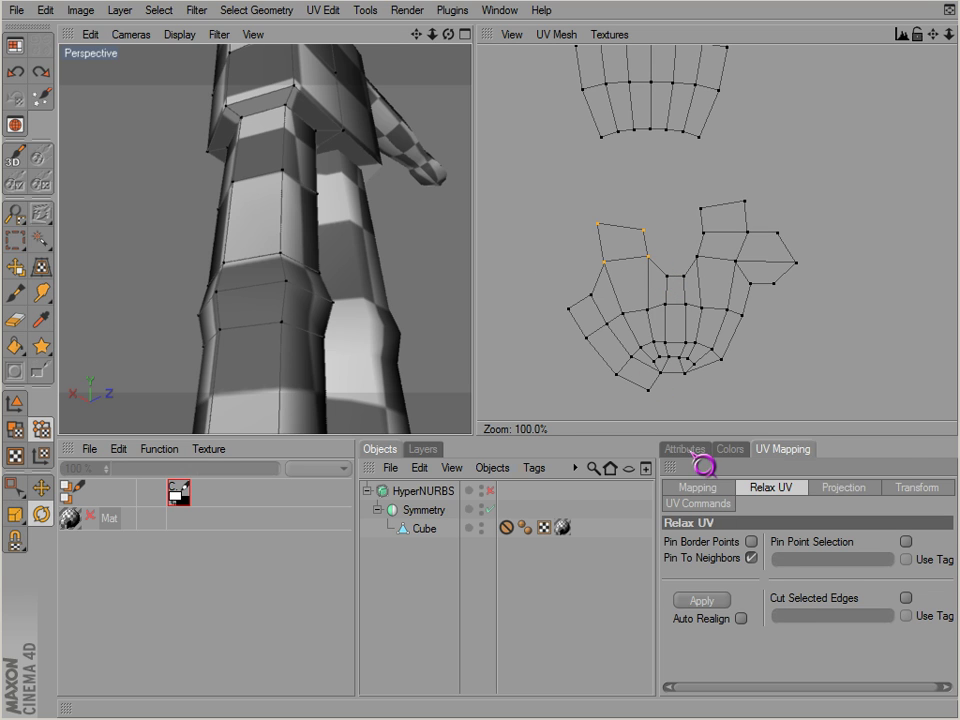
click(688, 450)
click(778, 538)
click(737, 538)
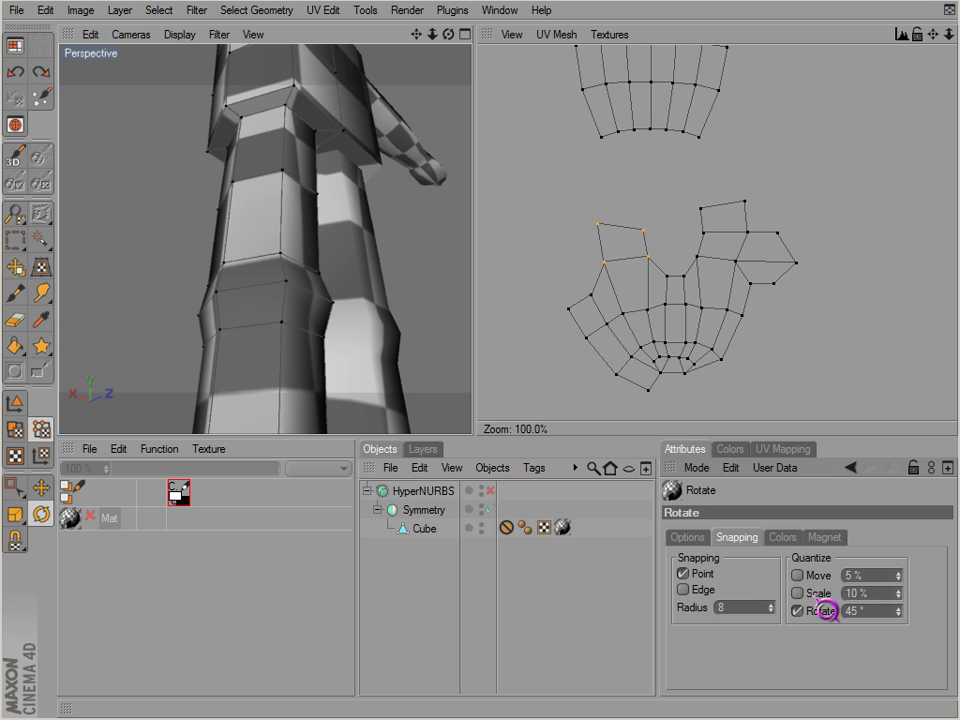
Rotate the selected foot flap slightly outward, lower it, and bend its two end points down to fan it out.
drag(661, 277, 548, 435)
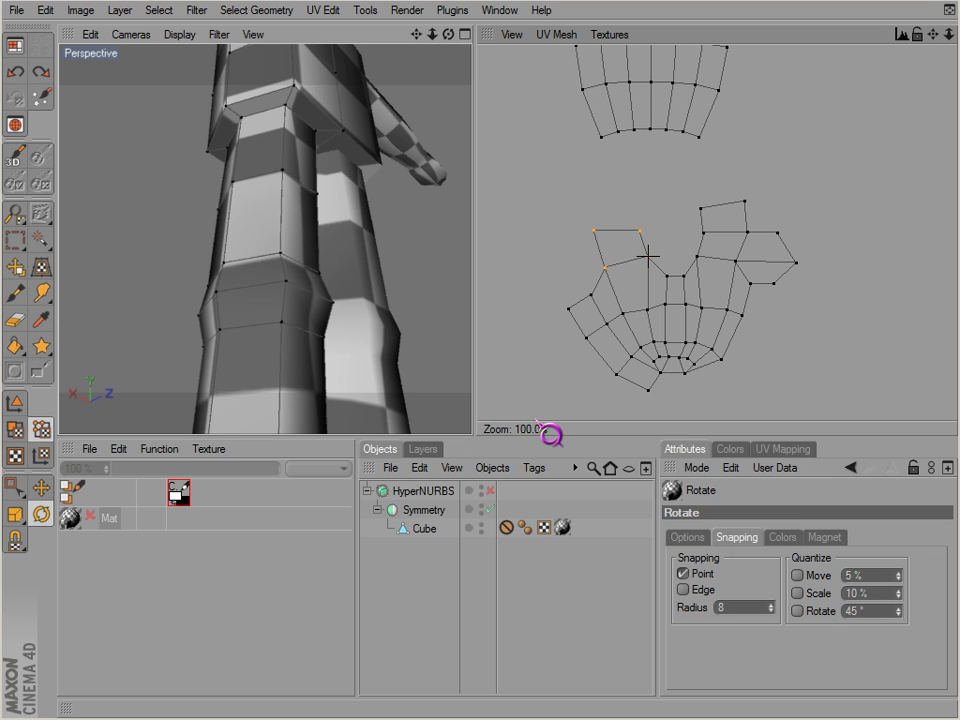
key(e)
drag(650, 264, 650, 275)
key(0)
drag(556, 221, 650, 273)
key(e)
key(0)
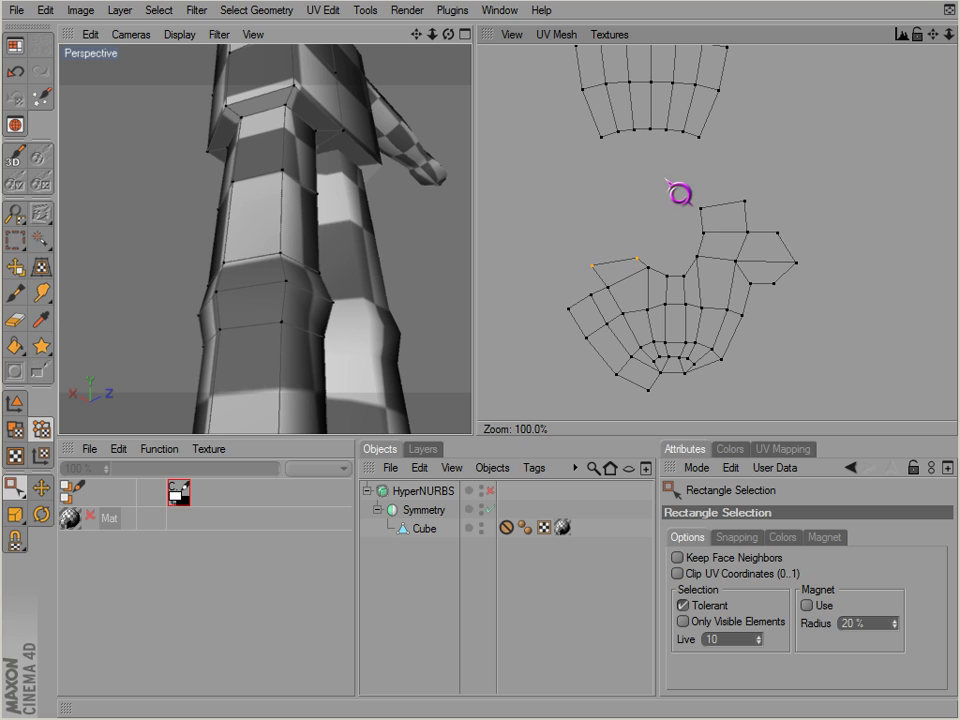
Select the flap points on the foot island's opposite side, rotate them slightly clockwise and shift them down.
drag(666, 180, 838, 285)
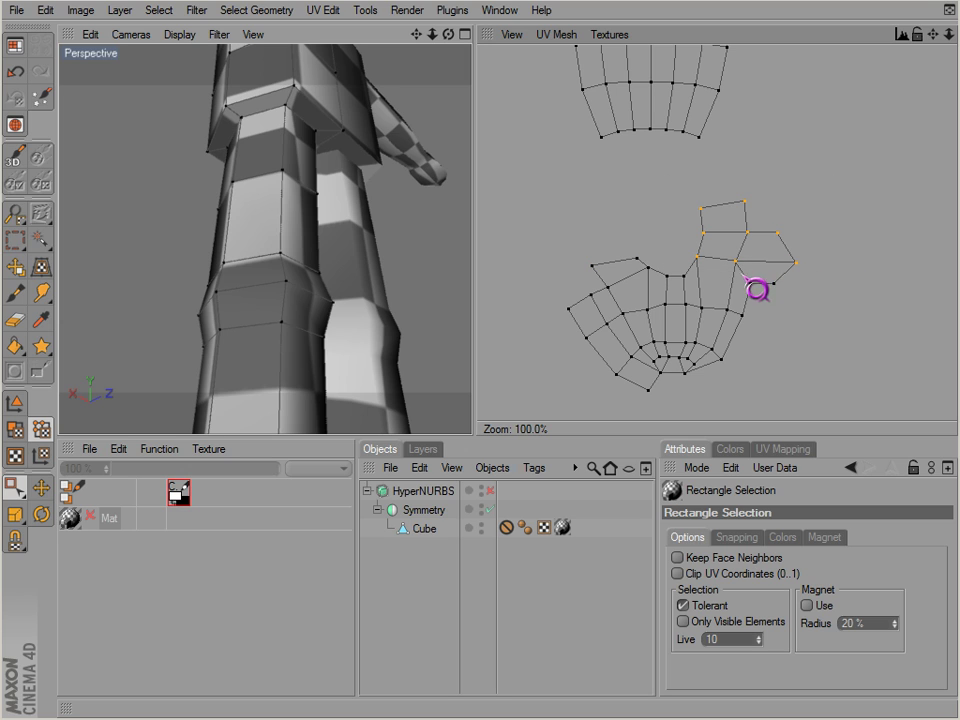
shift+drag(746, 279, 796, 298)
key(r)
mouse_move(697, 256)
mouse_down()
mouse_move(727, 256)
mouse_move(700, 262)
mouse_up()
key(e)
key(0)
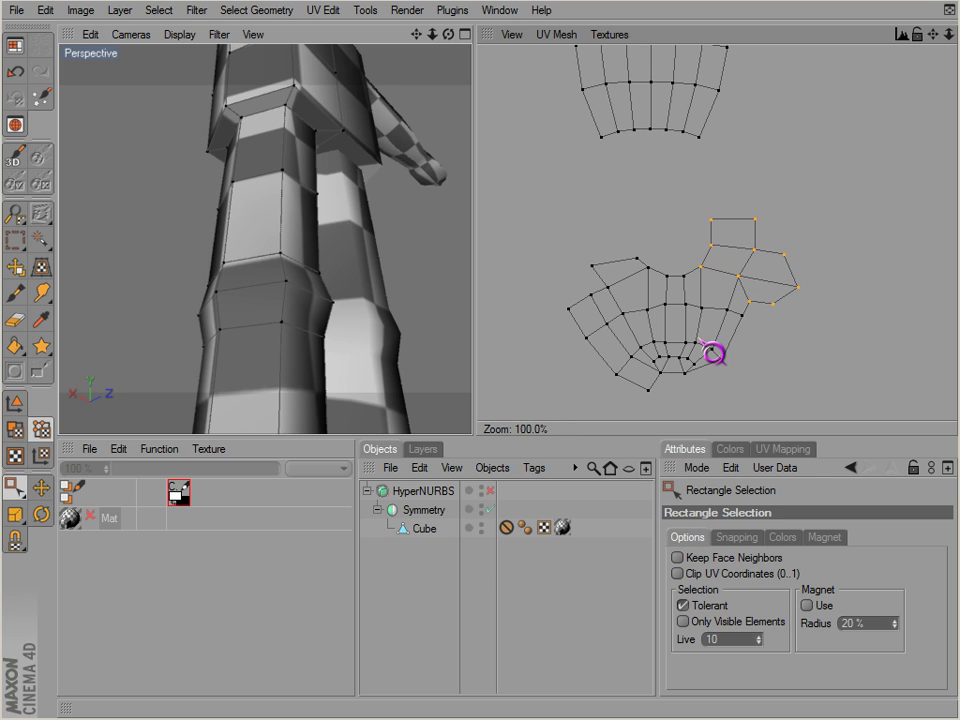
Narrow the selection toward the flap's outer points, rotating and lowering them in stages to bend the flap outward.
ctrl+drag(697, 337, 838, 265)
key(r)
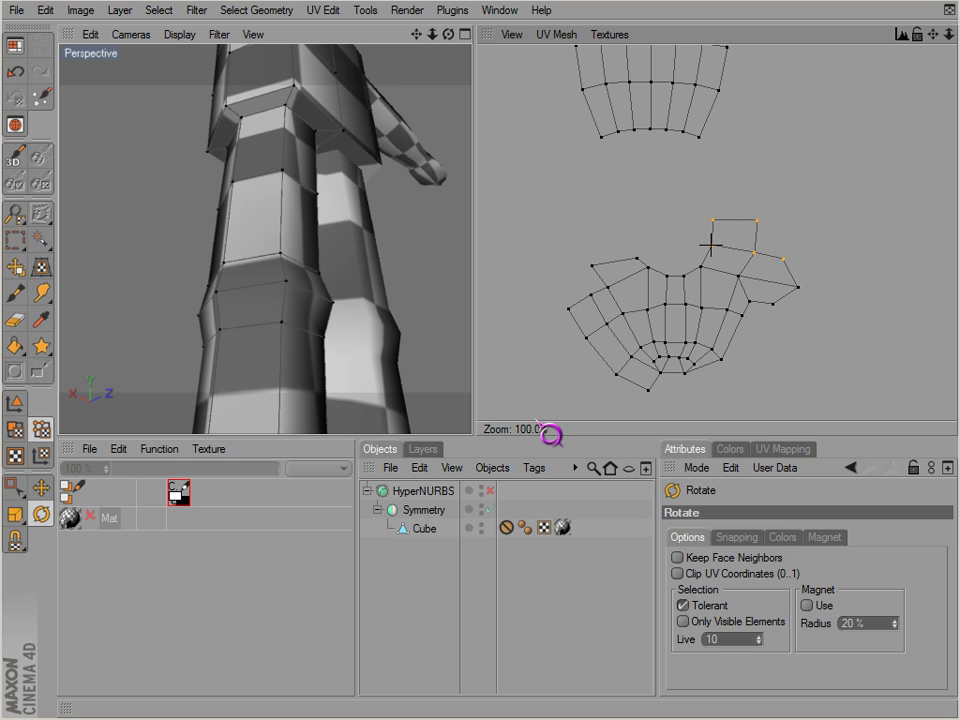
key(0)
ctrl+drag(673, 294, 830, 238)
key(r)
drag(716, 223, 724, 229)
key(e)
key(0)
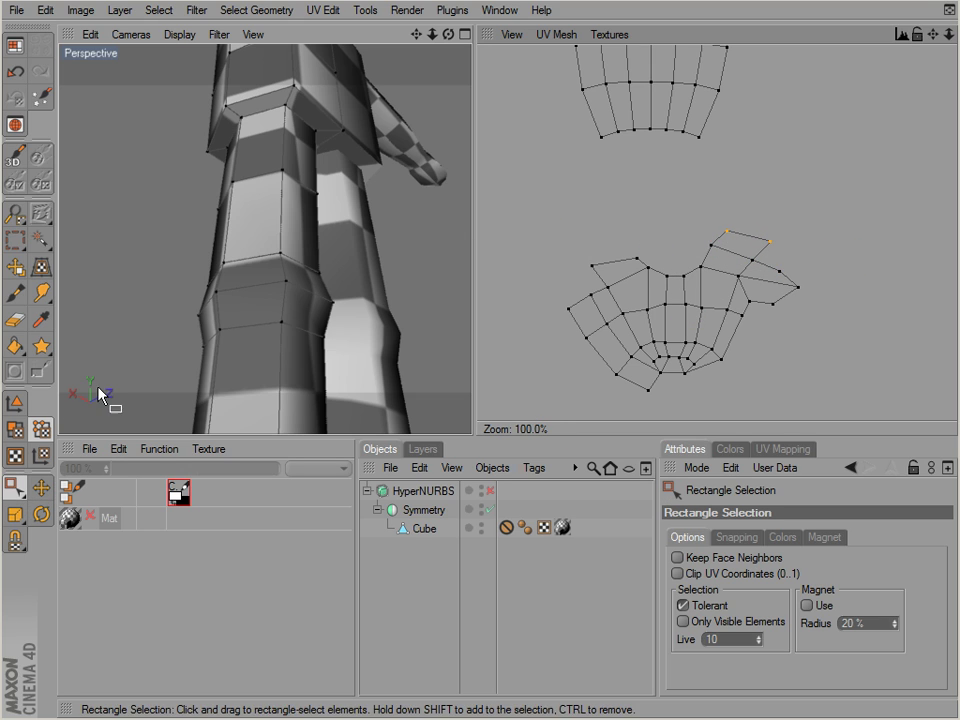
Select the whole foot UV island and move it up directly beneath the leg island.
click(15, 429)
drag(545, 207, 829, 394)
key(r)
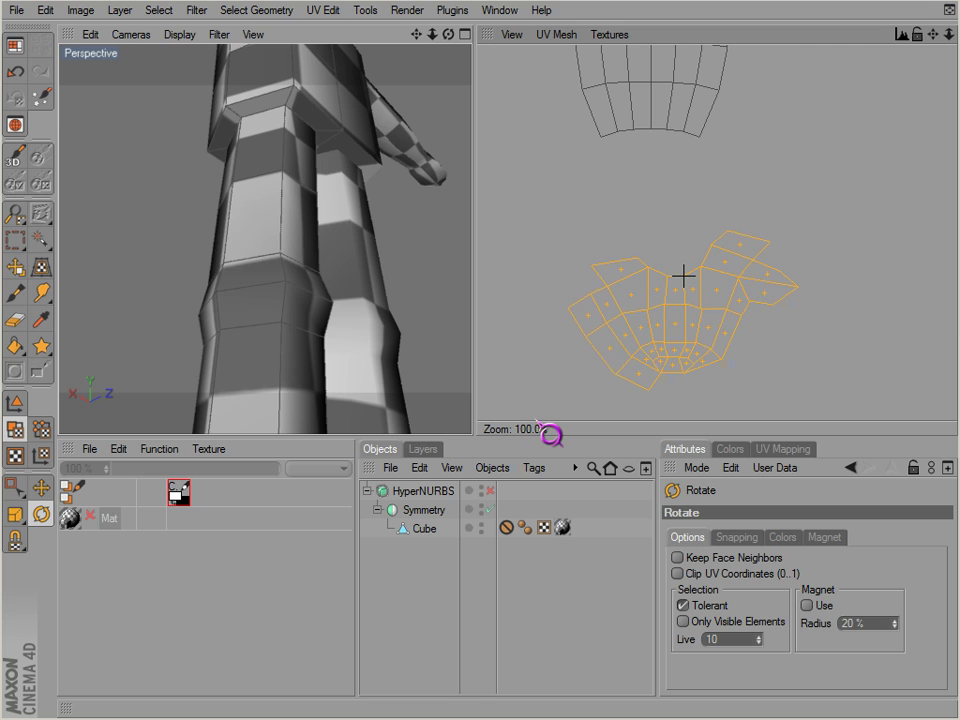
key(e)
drag(702, 296, 658, 167)
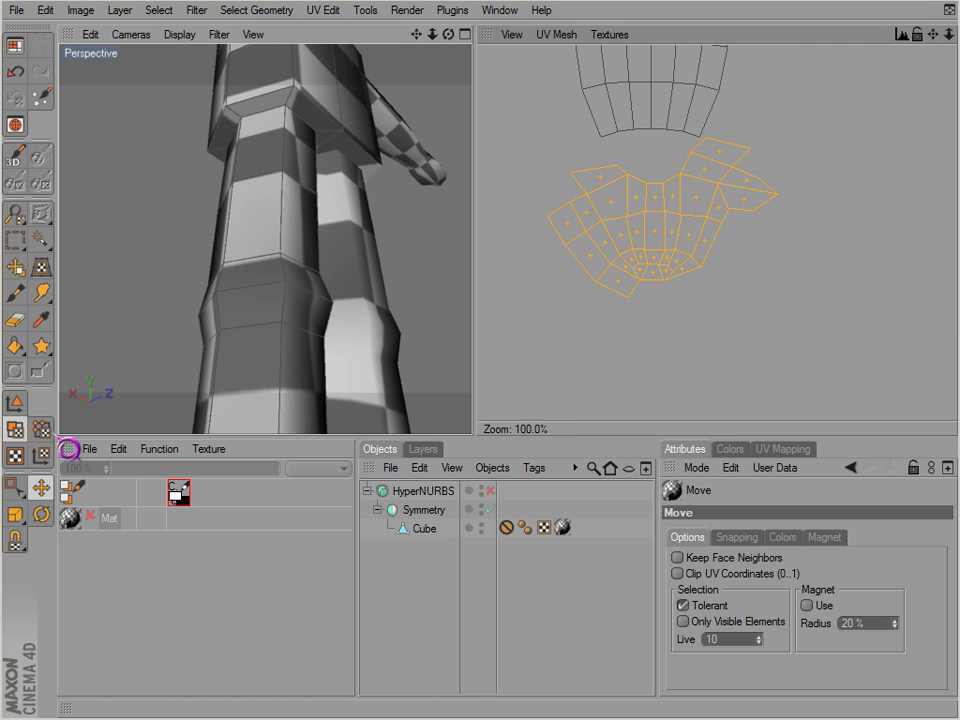
Select the facing UV points along the leg's lower edge and the foot's upper edge.
click(41, 429)
click(15, 487)
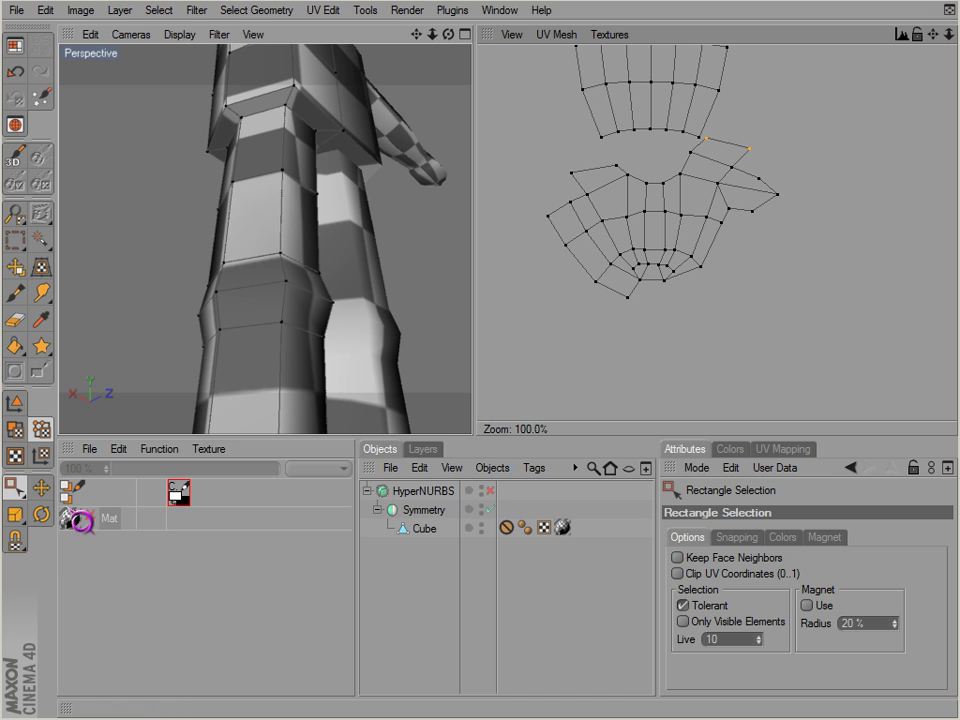
drag(571, 111, 706, 188)
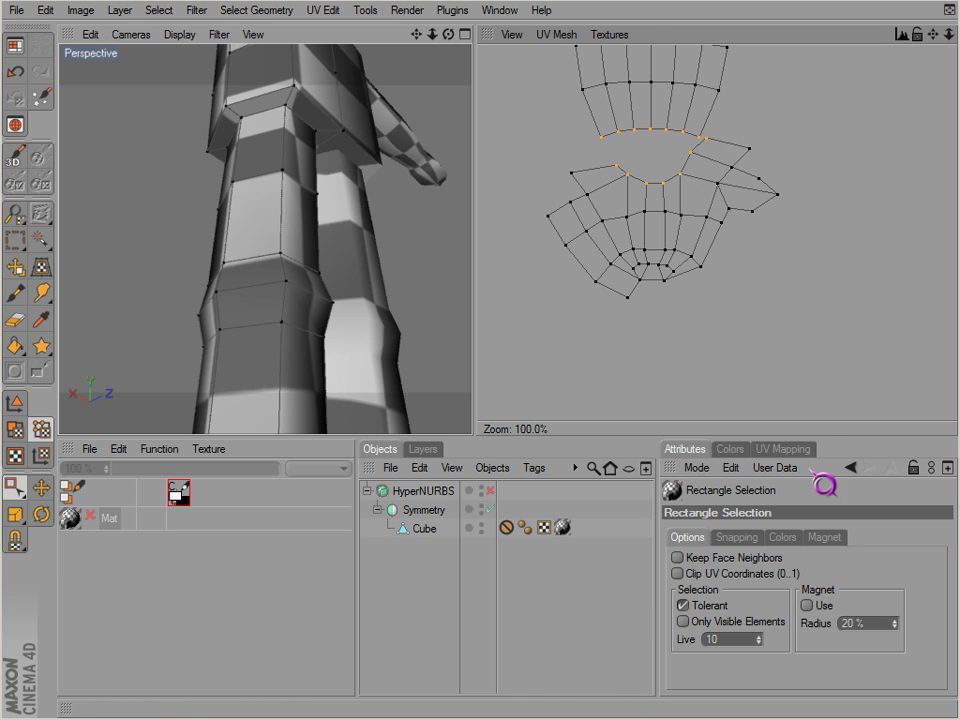